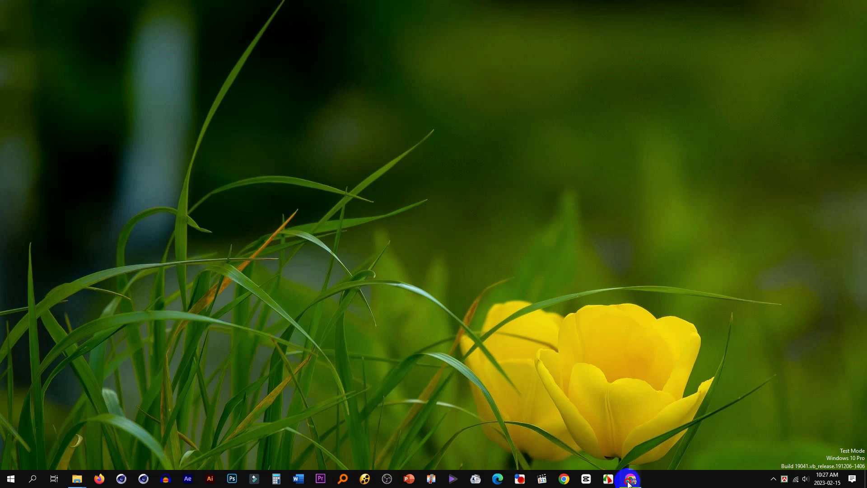
# Search YouTube for 'list data' and open the List Data channel
pyautogui.click(64, 37)
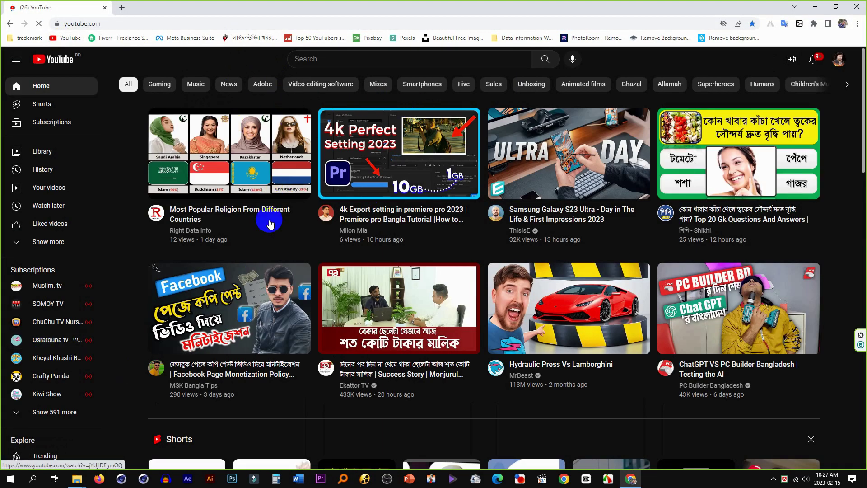
pyautogui.click(333, 58)
pyautogui.write('list data')
pyautogui.press('Return')
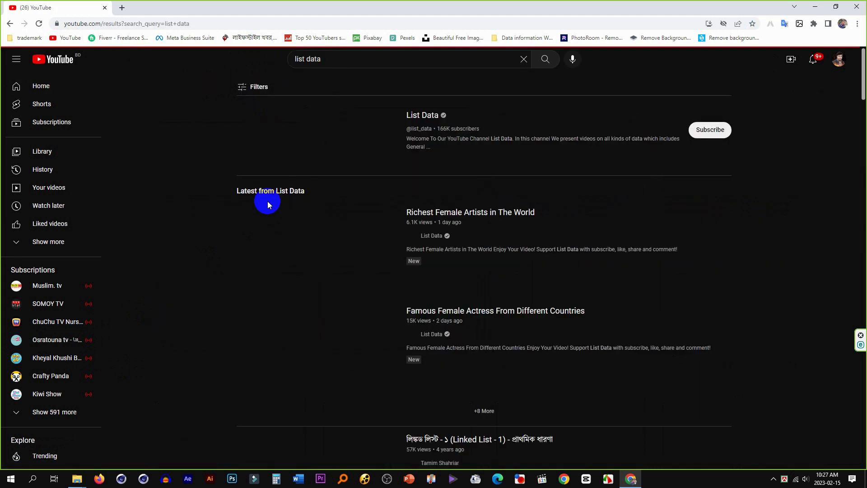
pyautogui.click(427, 115)
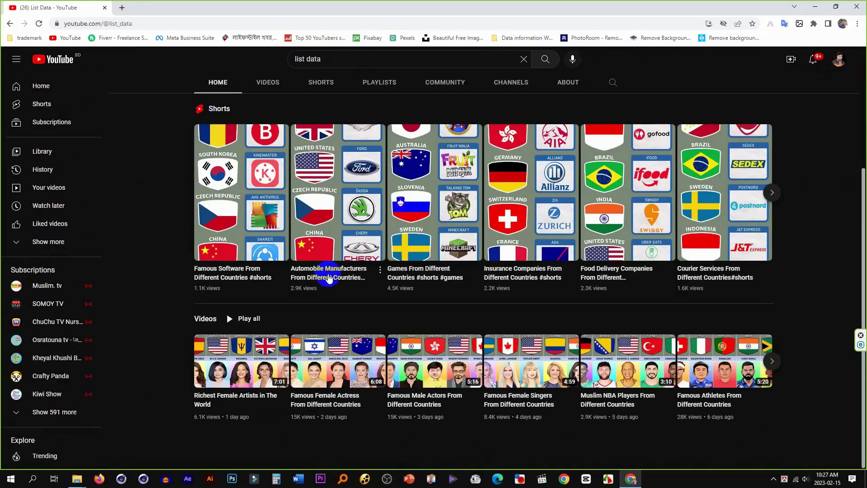
# Play Software From Different Countries from the channel's Videos and pause on the Belgium tile
pyautogui.scroll(3, 267, 222)
pyautogui.click(267, 219)
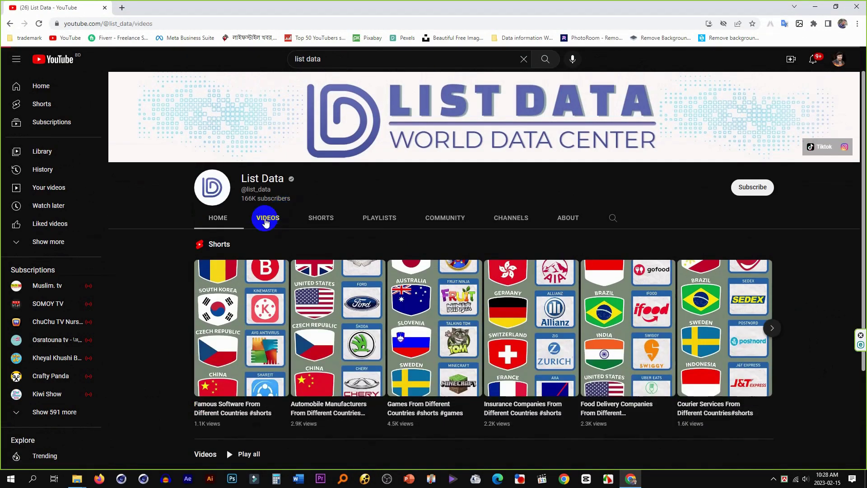
pyautogui.scroll(-5, 636, 355)
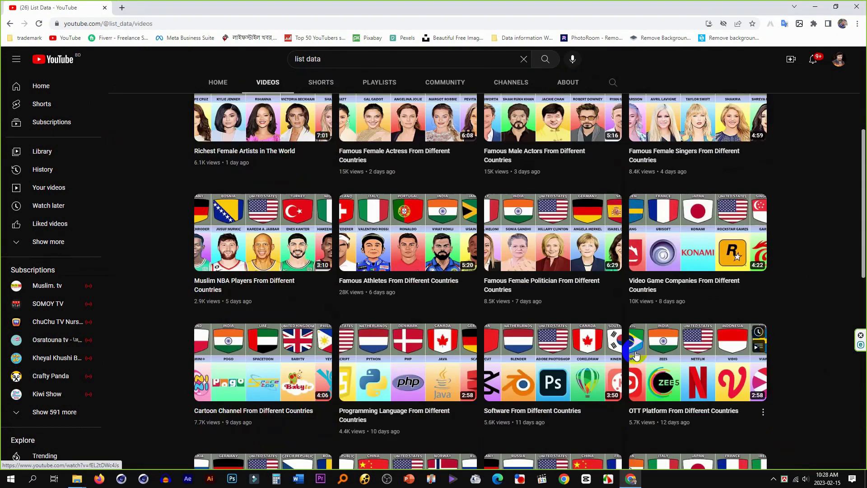
pyautogui.click(614, 357)
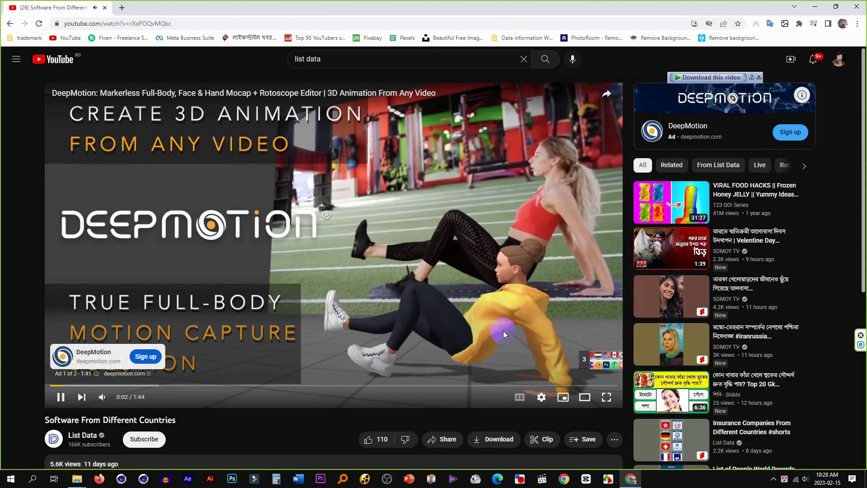
pyautogui.scroll(-5, 503, 332)
pyautogui.scroll(-1, 501, 330)
pyautogui.scroll(6, 502, 334)
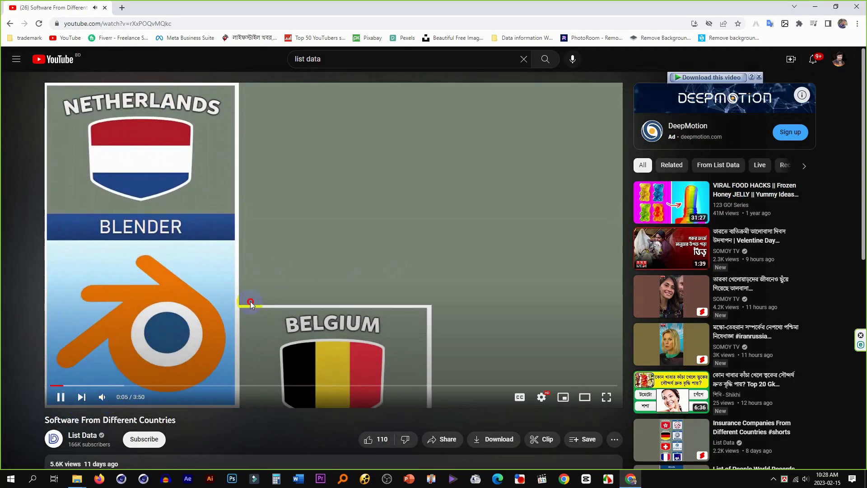
pyautogui.click(251, 302)
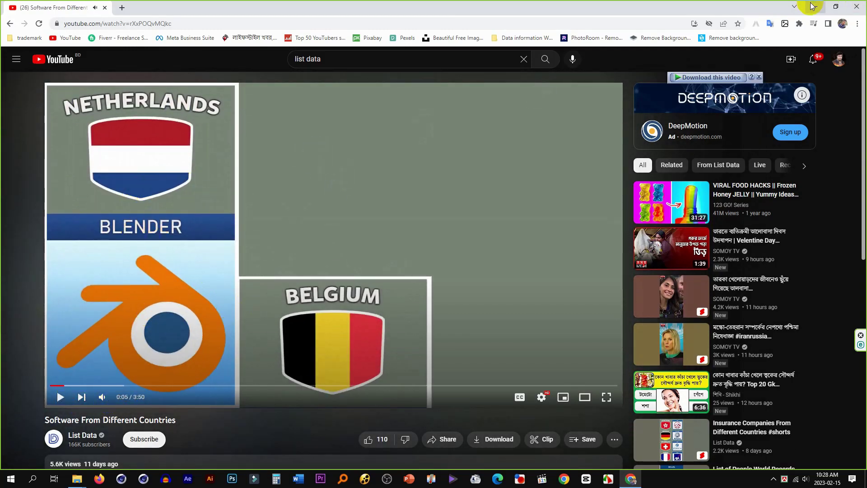
# Start a blank PowerPoint presentation, delete the subtitle placeholder and shrink the title box
pyautogui.click(813, 6)
pyautogui.click(409, 478)
pyautogui.click(365, 143)
pyautogui.click(800, 63)
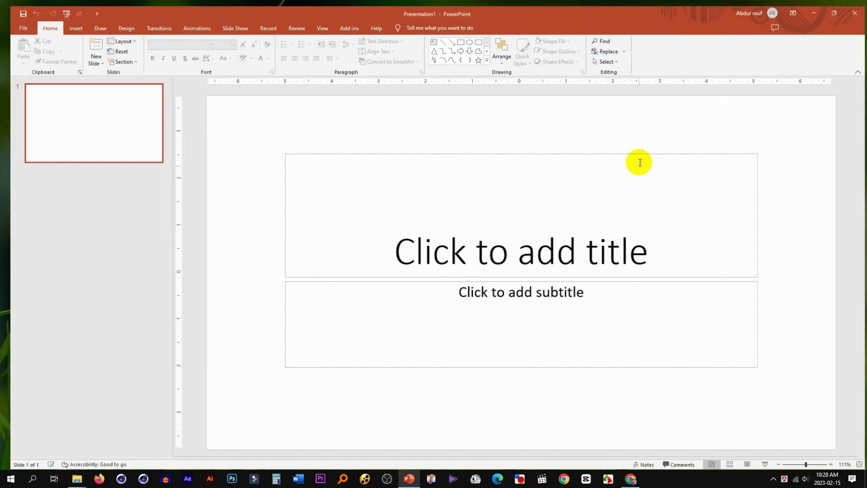
pyautogui.click(499, 366)
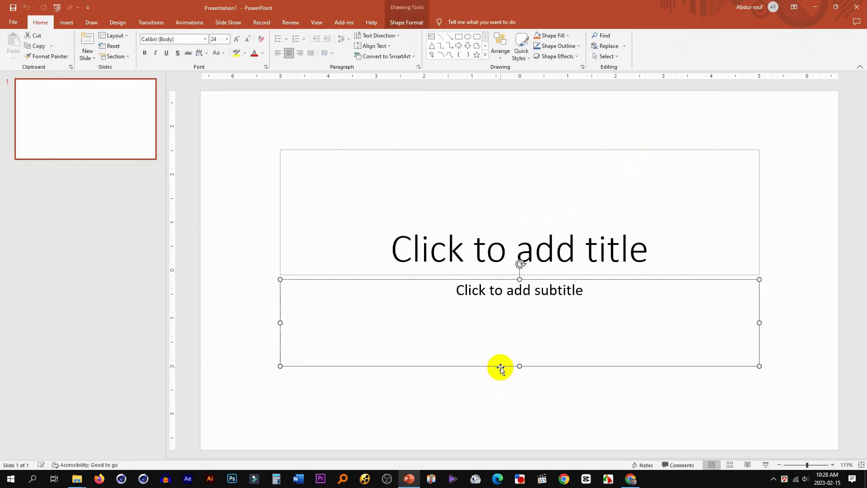
pyautogui.press('Delete')
pyautogui.click(613, 269)
pyautogui.moveTo(521, 147); pyautogui.dragTo(519, 229)
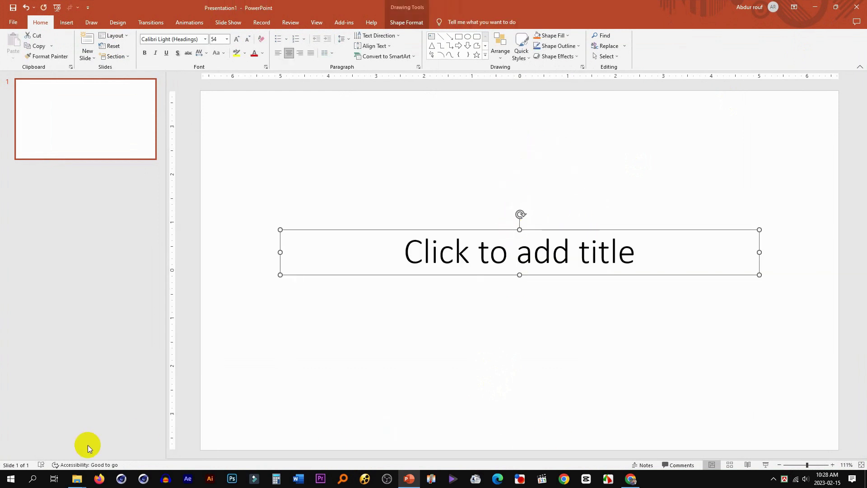
# Play Software From Different Countries.mp4 from Downloads\Video and pause it at 00:06
pyautogui.click(126, 443)
pyautogui.scroll(-10, 232, 295)
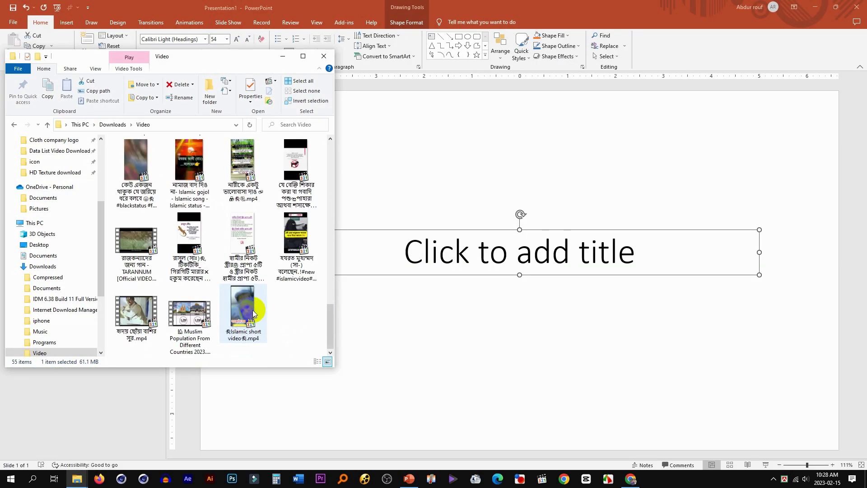
pyautogui.scroll(10, 255, 302)
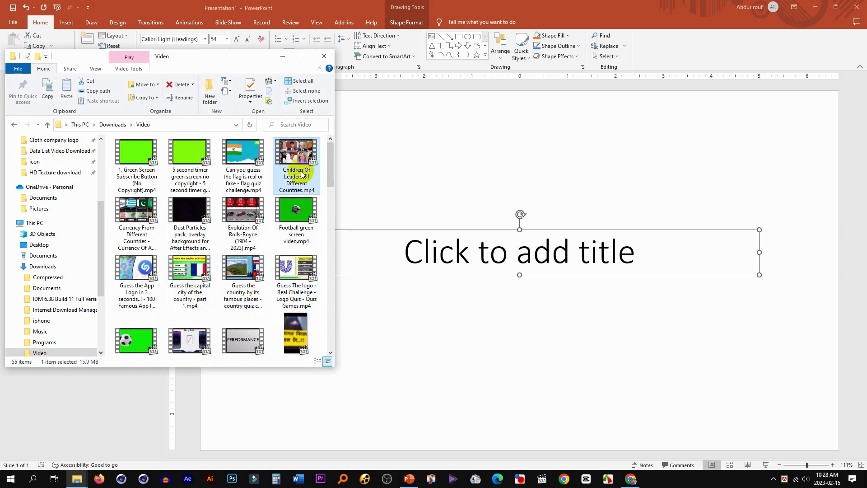
pyautogui.scroll(-10, 271, 226)
pyautogui.click(176, 181)
pyautogui.doubleClick(296, 153)
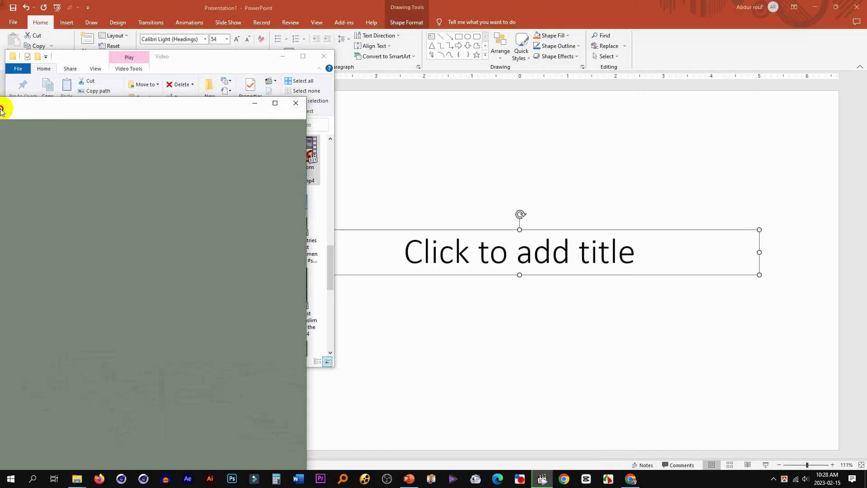
pyautogui.click(818, 125)
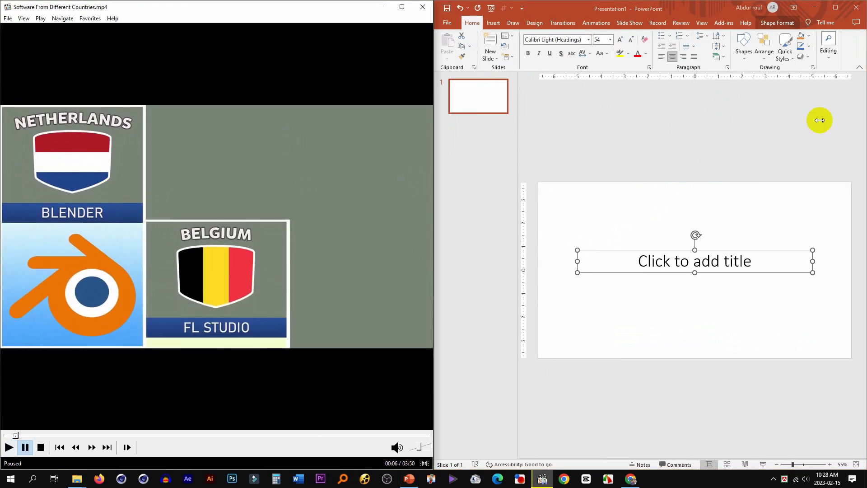
# Enter the title text and scrub the reference video back to the Belgium tile
pyautogui.click(676, 265)
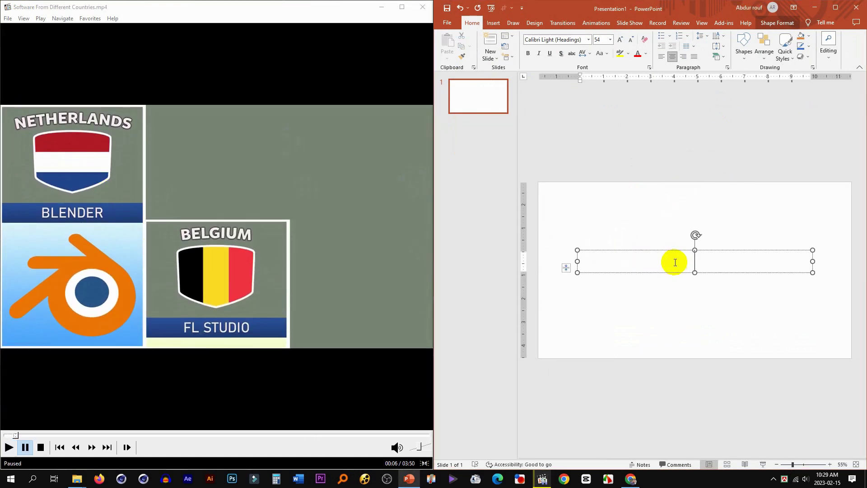
pyautogui.click(158, 252)
pyautogui.click(29, 436)
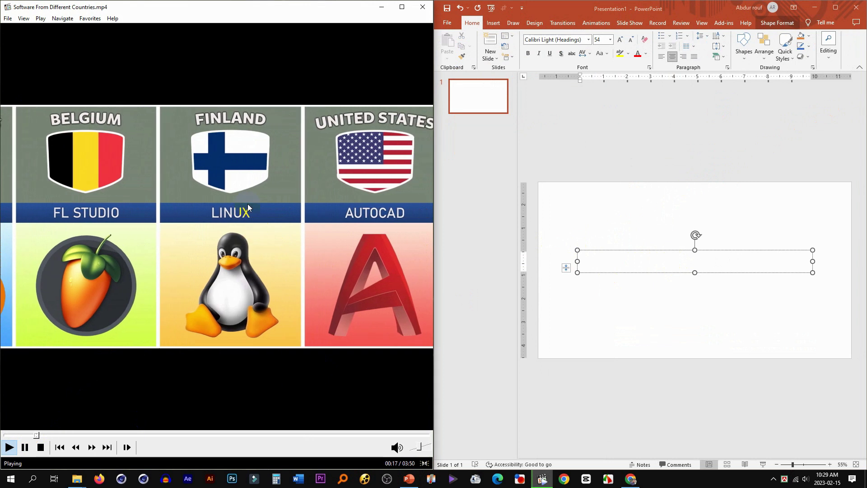
pyautogui.click(149, 240)
pyautogui.moveTo(52, 438)
pyautogui.mouseDown()
pyautogui.moveTo(100, 436)
pyautogui.moveTo(24, 435)
pyautogui.mouseUp()
pyautogui.click(691, 271)
pyautogui.write('BELGIUM')
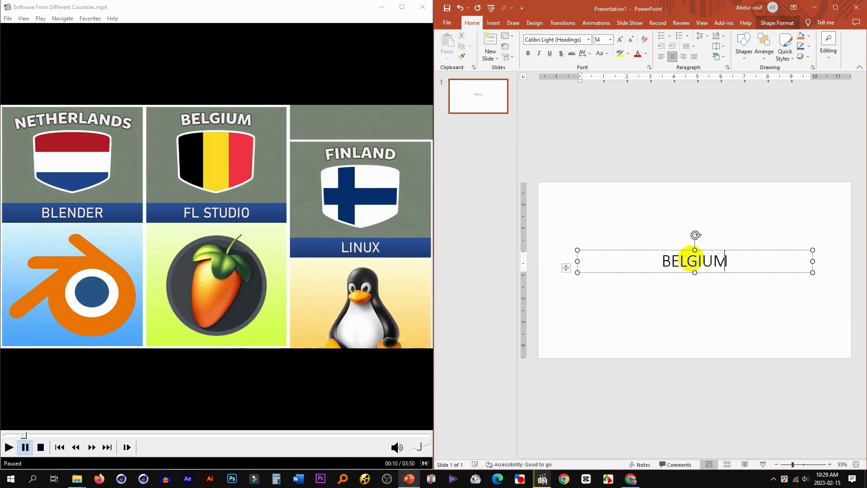
# Make BELGIUM bold and set its font to Aharoni
pyautogui.doubleClick(694, 261)
pyautogui.hotkey('ctrl', 'b')
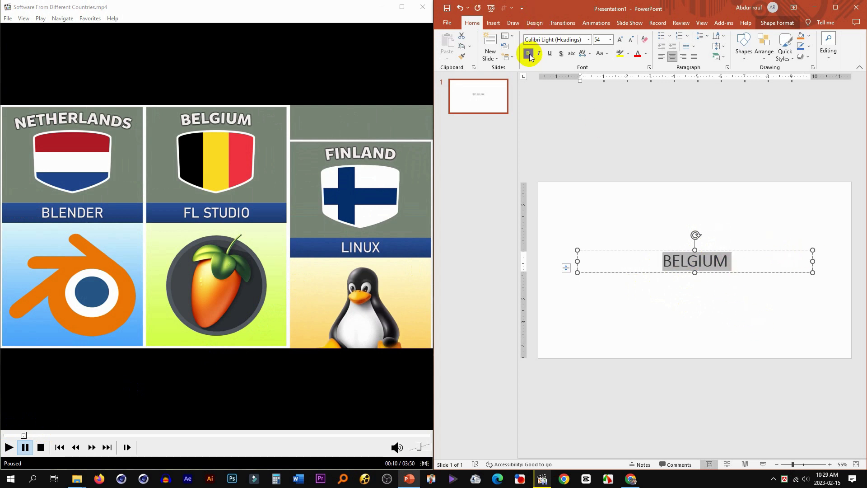
pyautogui.click(588, 39)
pyautogui.scroll(-2, 564, 208)
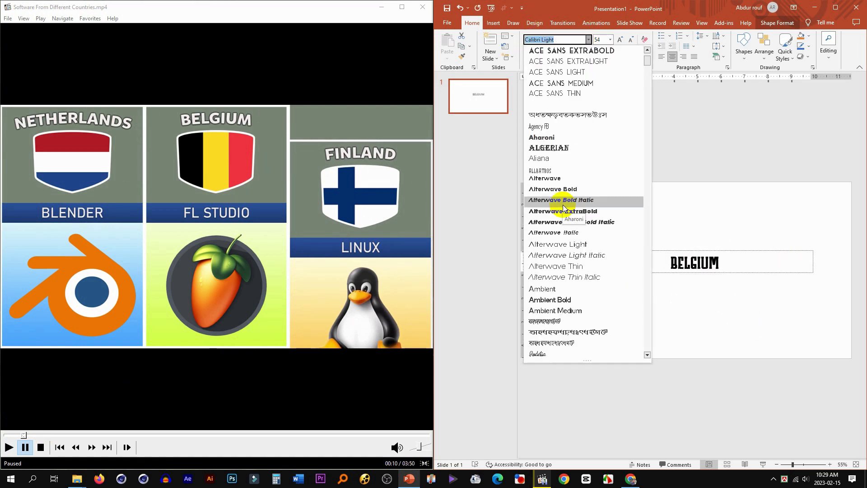
pyautogui.scroll(-6, 565, 217)
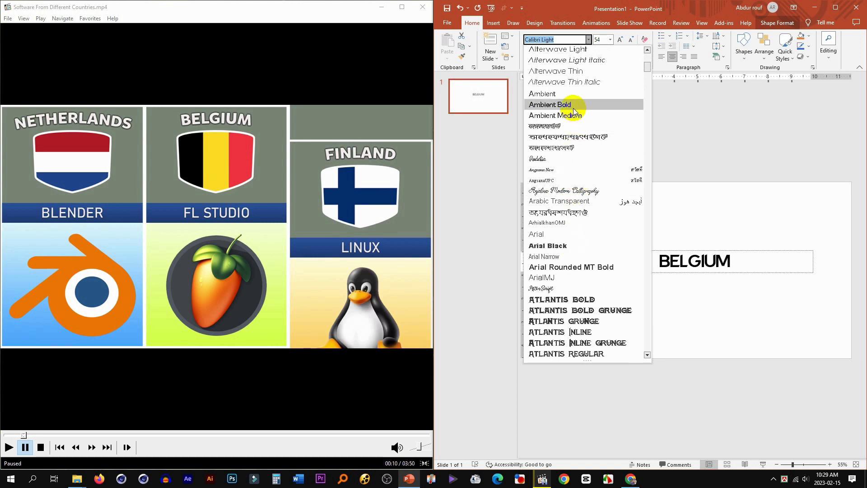
pyautogui.scroll(3, 574, 109)
pyautogui.scroll(2, 578, 113)
pyautogui.scroll(2, 578, 181)
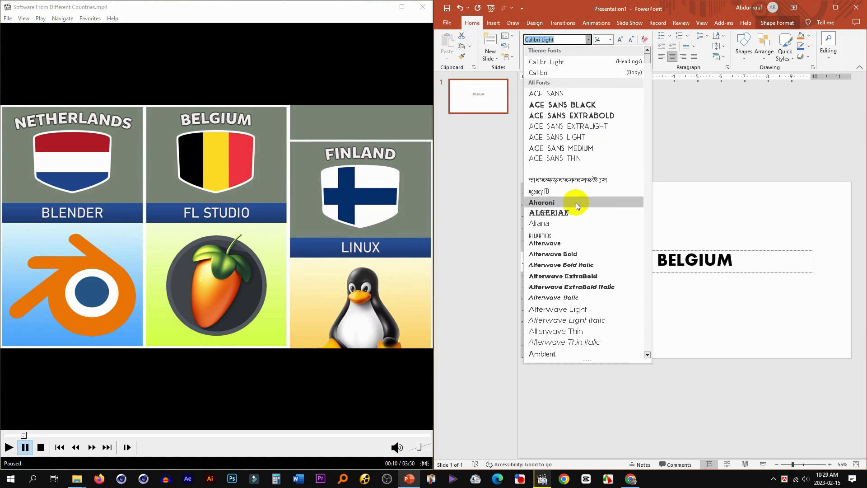
pyautogui.click(577, 205)
# Narrow the BELGIUM text box and move it to the slide's top-left
pyautogui.moveTo(813, 261)
pyautogui.mouseDown()
pyautogui.moveTo(743, 261)
pyautogui.moveTo(629, 199)
pyautogui.mouseUp()
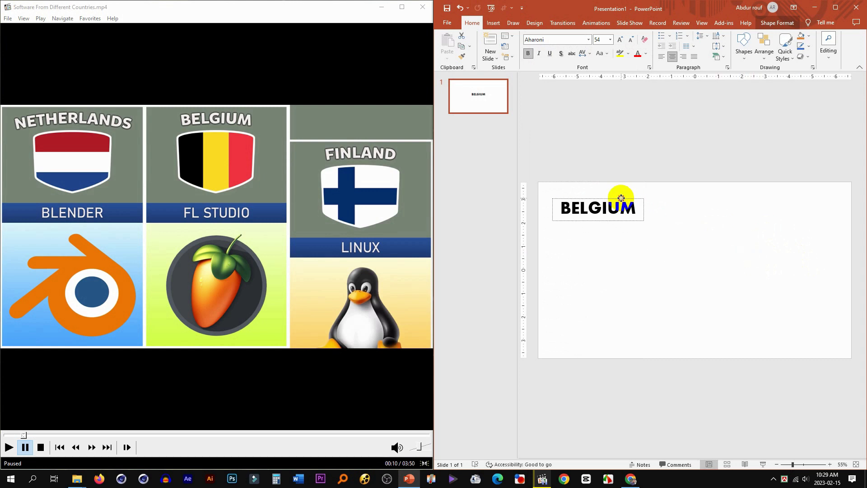
pyautogui.click(835, 7)
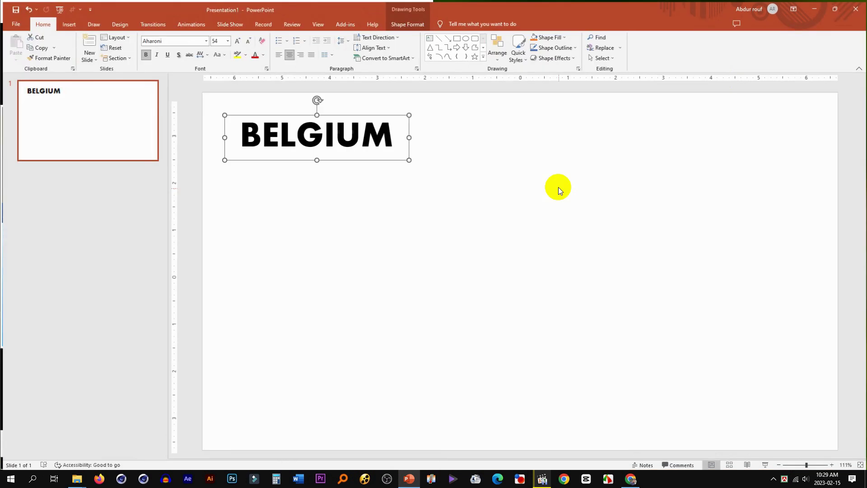
pyautogui.press('Escape')
pyautogui.click(66, 22)
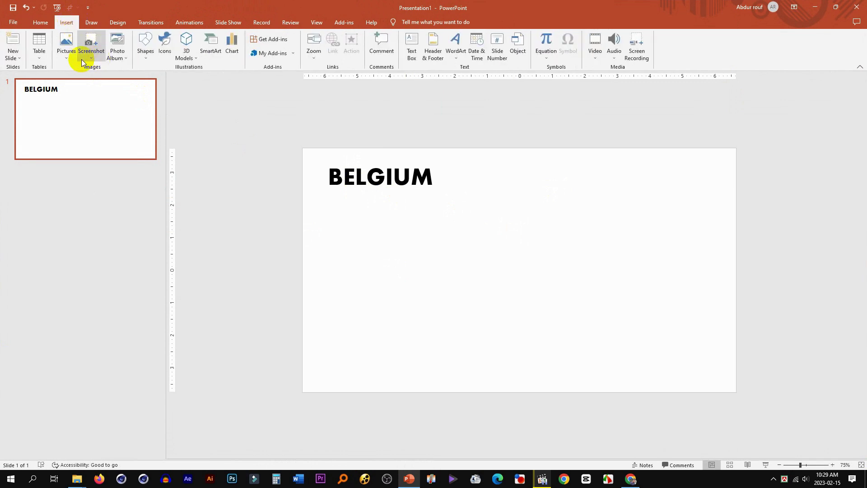
# Draw a rectangle over the slide's left third and copy it into three panels
pyautogui.click(146, 58)
pyautogui.click(169, 78)
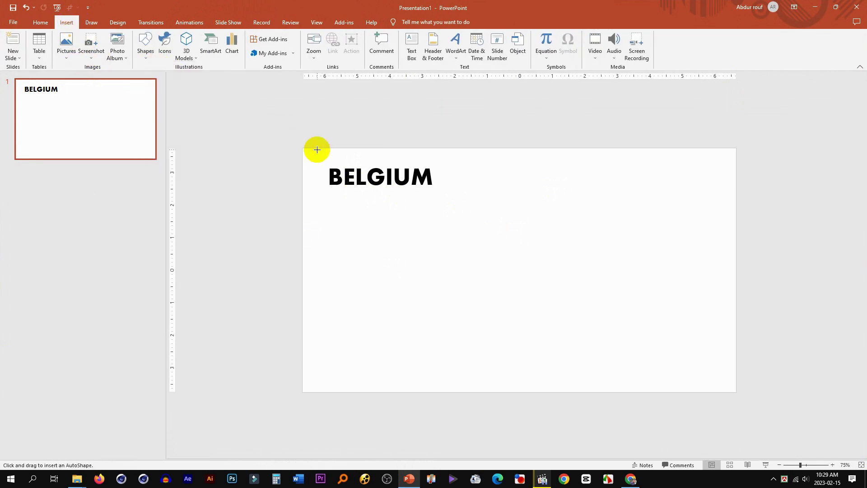
pyautogui.moveTo(303, 149); pyautogui.dragTo(450, 389)
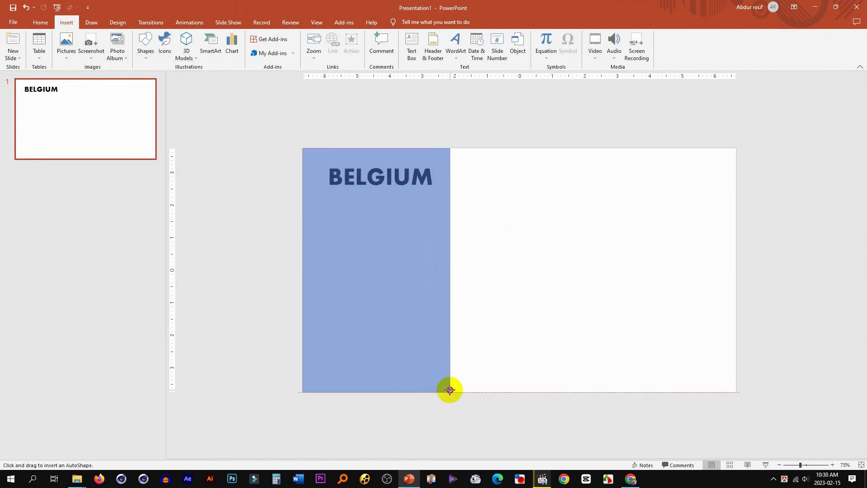
pyautogui.moveTo(450, 270); pyautogui.dragTo(458, 270)
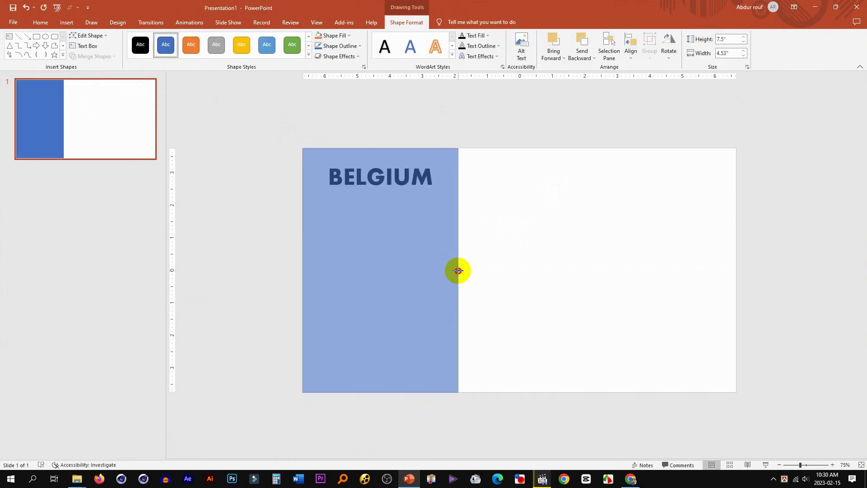
pyautogui.moveTo(429, 244); pyautogui.dragTo(695, 235)
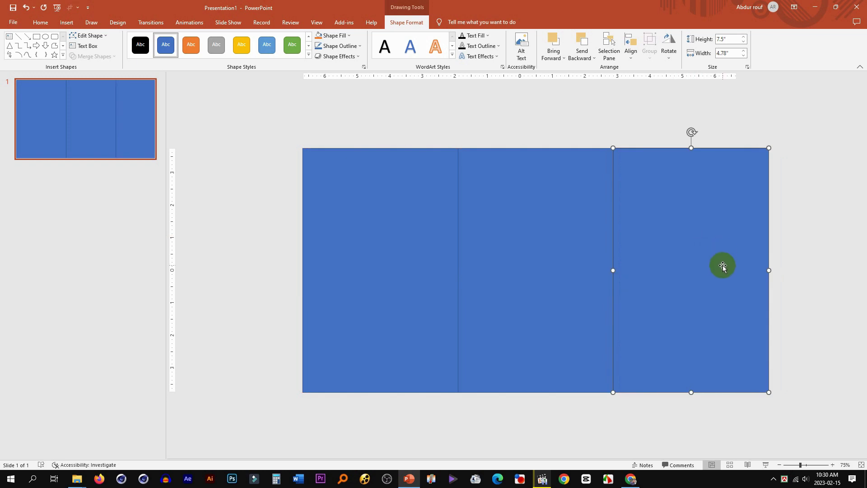
pyautogui.press('Delete')
pyautogui.click(537, 221)
pyautogui.click(460, 267)
pyautogui.moveTo(460, 266); pyautogui.dragTo(445, 269)
pyautogui.moveTo(503, 255)
pyautogui.mouseDown()
pyautogui.moveTo(527, 251)
pyautogui.moveTo(517, 244)
pyautogui.moveTo(649, 244)
pyautogui.mouseUp()
# Align the right rectangle to the slide edge and distribute all three horizontally
pyautogui.click(630, 50)
pyautogui.click(653, 72)
pyautogui.click(643, 194)
pyautogui.click(631, 50)
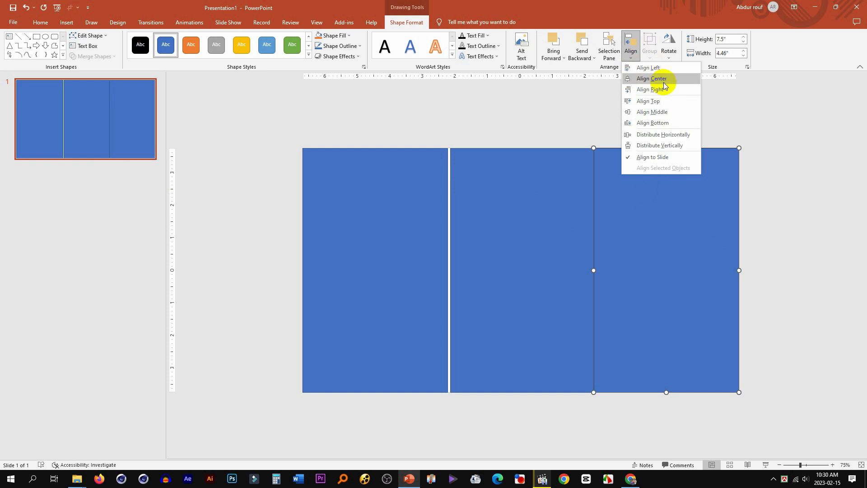
pyautogui.click(650, 89)
pyautogui.click(545, 236)
pyautogui.keyDown('shift'); pyautogui.click(362, 219); pyautogui.keyUp('shift')
pyautogui.keyDown('shift'); pyautogui.click(678, 205); pyautogui.keyUp('shift')
pyautogui.click(631, 51)
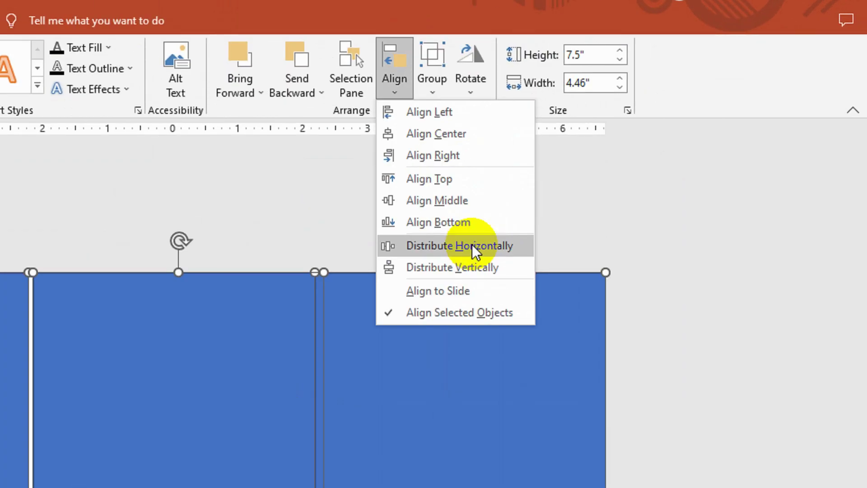
pyautogui.click(670, 135)
# Marquee-select all three rectangles after checking the reference video
pyautogui.click(546, 183)
pyautogui.scroll(3, 611, 282)
pyautogui.keyDown('shift'); pyautogui.click(676, 284); pyautogui.keyUp('shift')
pyautogui.keyDown('shift'); pyautogui.click(381, 257); pyautogui.keyUp('shift')
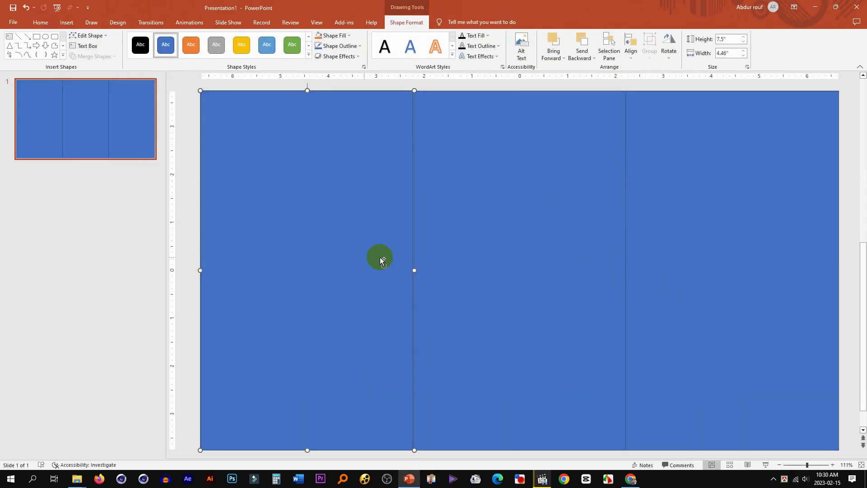
pyautogui.scroll(-3, 381, 257)
pyautogui.click(549, 483)
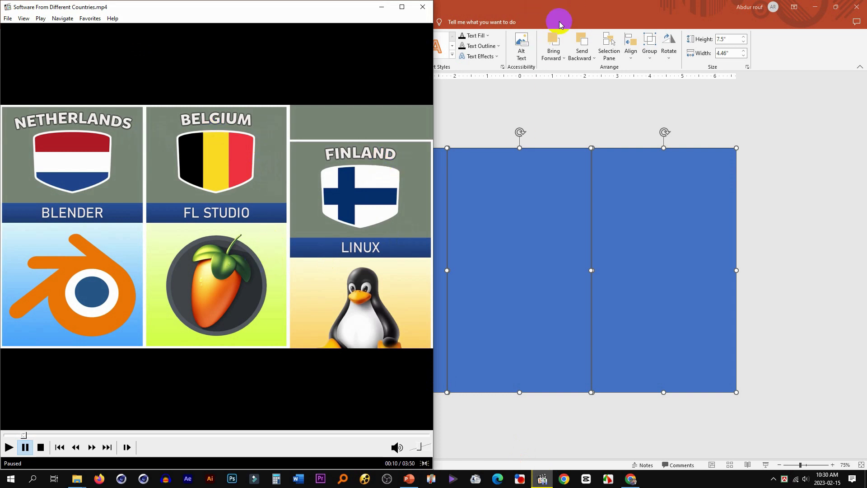
pyautogui.click(605, 8)
pyautogui.keyDown('shift'); pyautogui.click(645, 189); pyautogui.keyUp('shift')
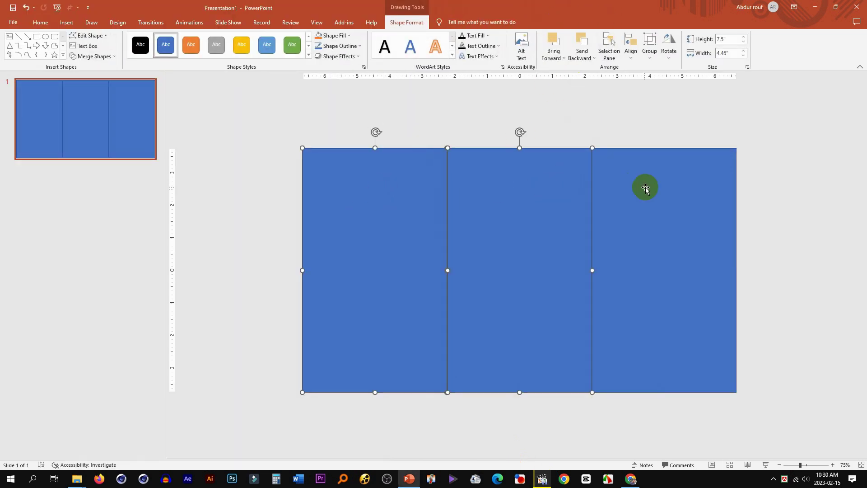
pyautogui.moveTo(790, 115); pyautogui.dragTo(244, 449)
# Set the three panels to No Fill with a light grey outline
pyautogui.click(407, 23)
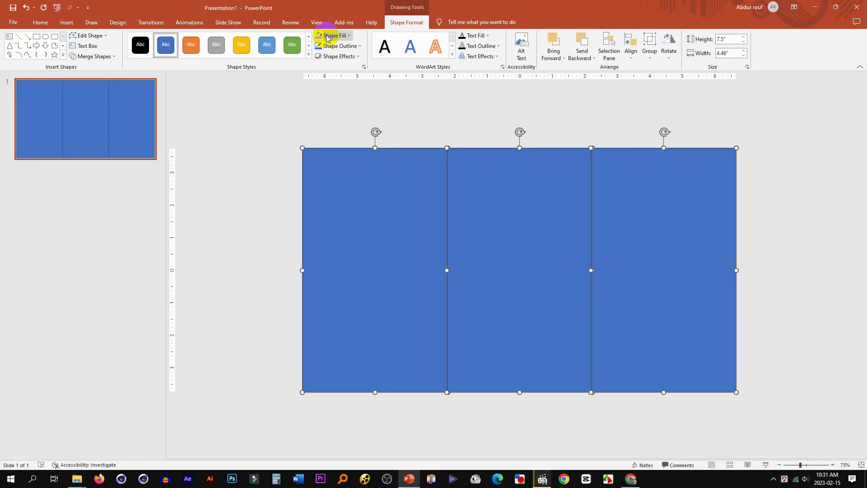
pyautogui.click(328, 36)
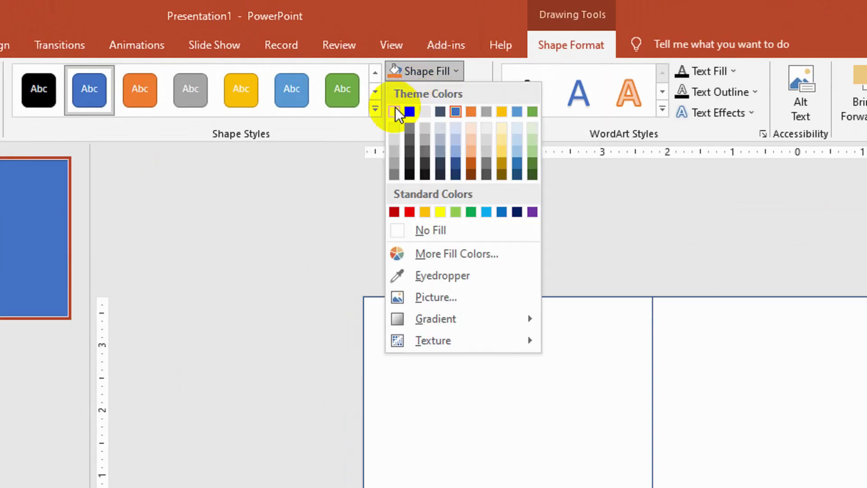
pyautogui.click(437, 231)
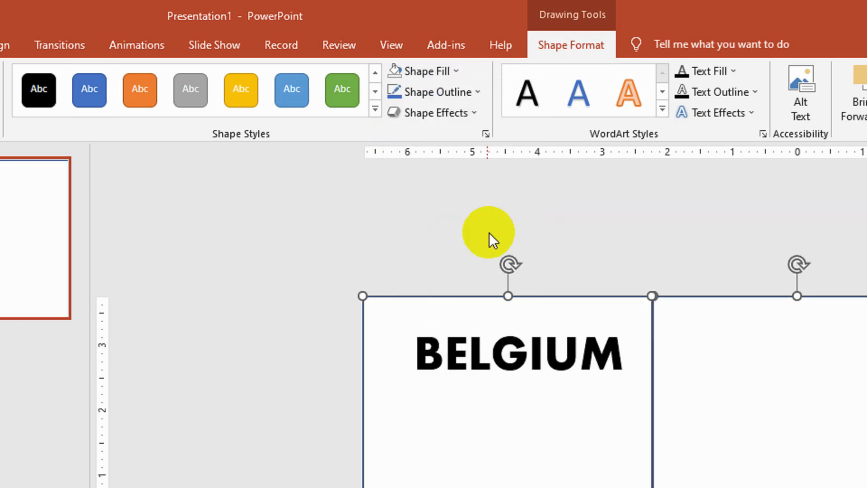
pyautogui.click(457, 96)
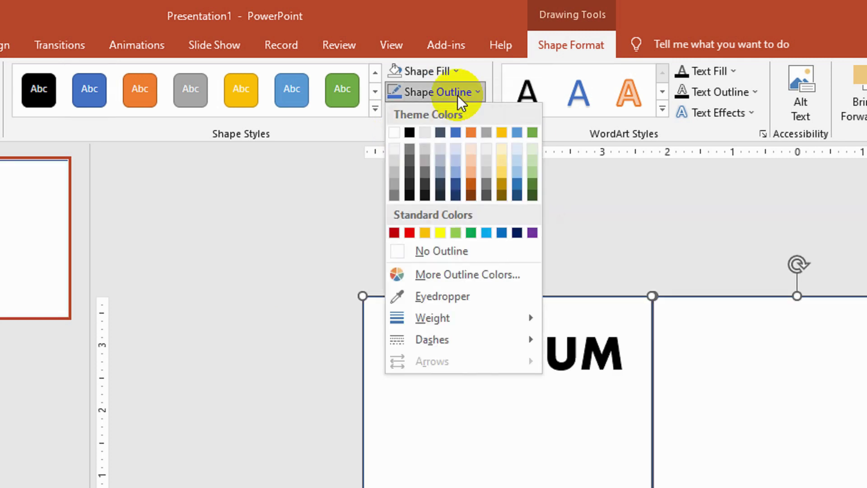
pyautogui.click(395, 147)
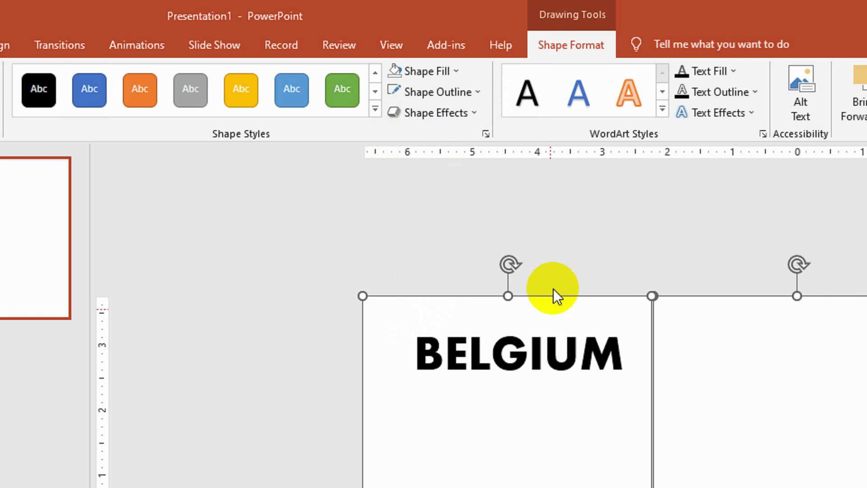
pyautogui.click(118, 23)
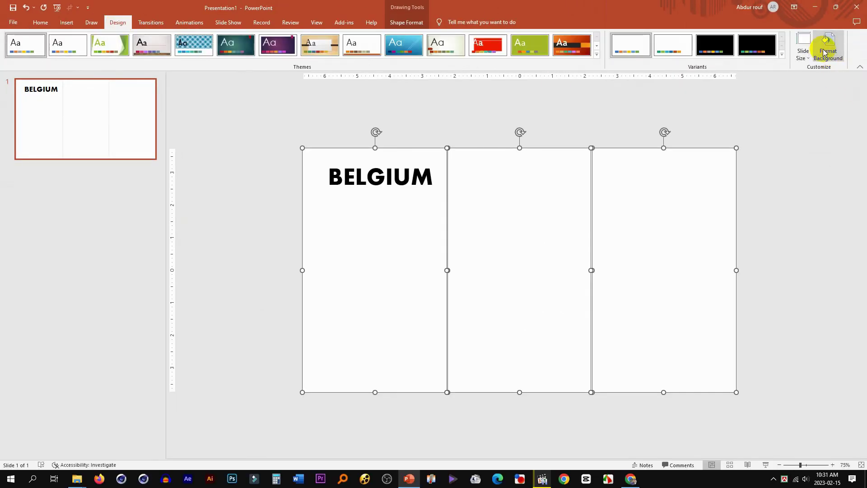
# Try dark and light green solid backgrounds with PowerPoint snapped beside the video
pyautogui.click(824, 50)
pyautogui.click(841, 191)
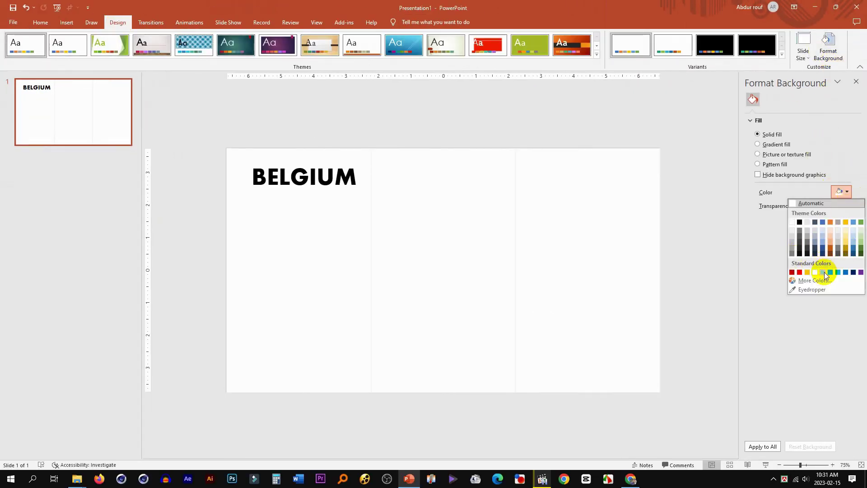
pyautogui.click(861, 252)
pyautogui.moveTo(344, 4); pyautogui.dragTo(596, 58)
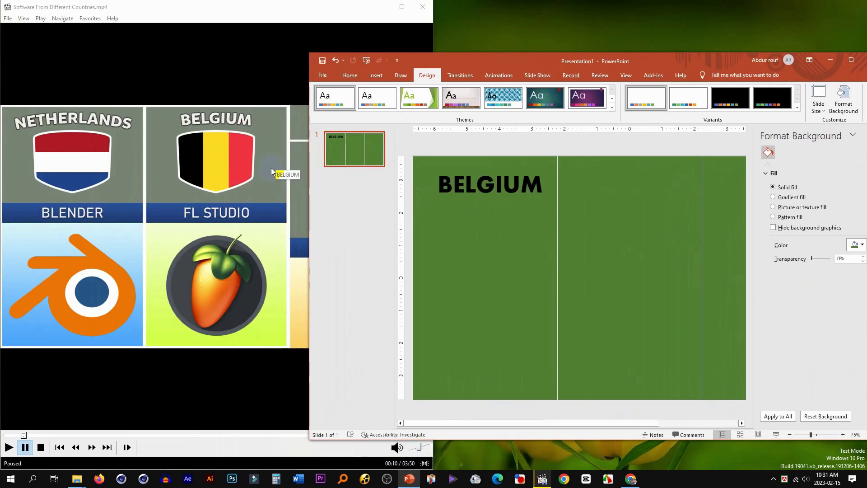
pyautogui.moveTo(705, 63); pyautogui.dragTo(866, 63)
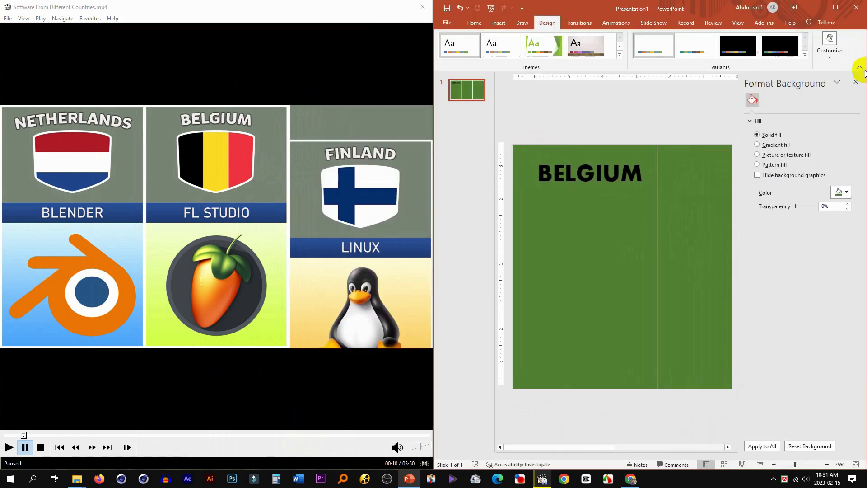
pyautogui.click(850, 191)
pyautogui.click(804, 298)
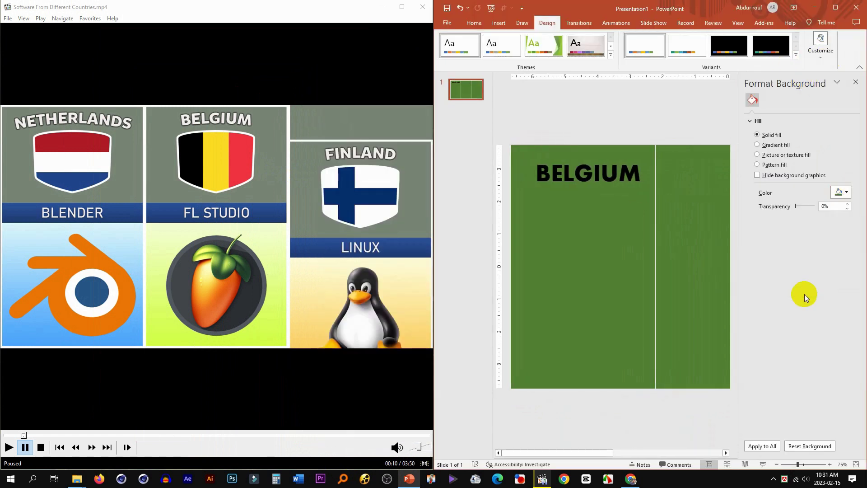
pyautogui.click(846, 192)
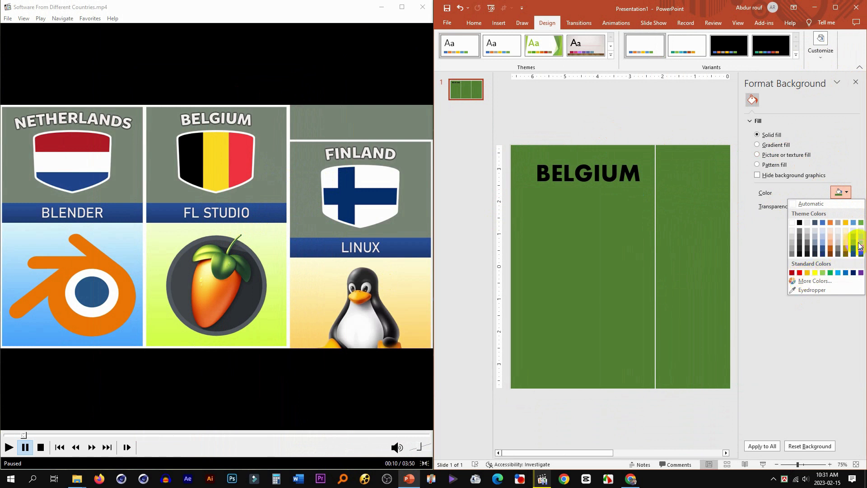
pyautogui.click(860, 243)
# Apply a custom greyish sage-green background colour and maximize PowerPoint
pyautogui.click(842, 191)
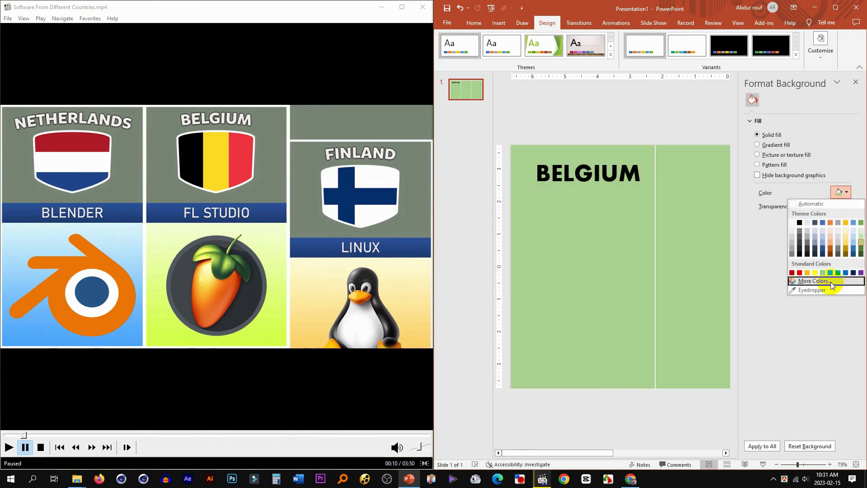
pyautogui.click(816, 282)
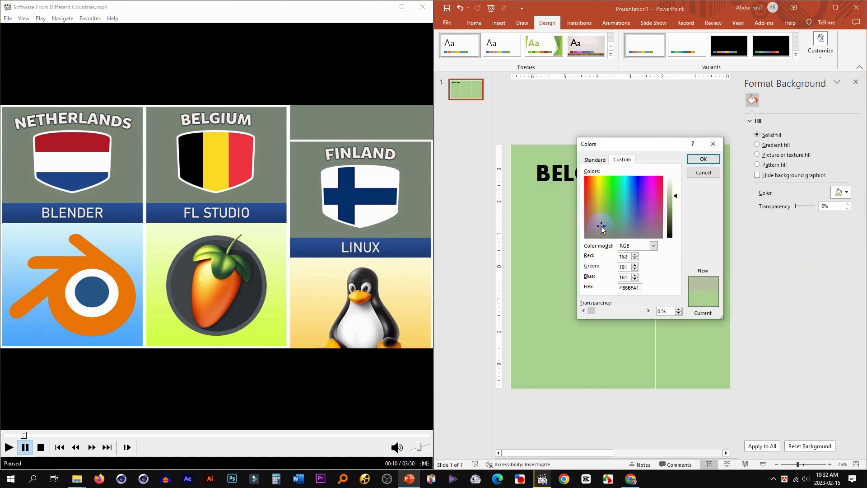
pyautogui.click(695, 159)
pyautogui.click(844, 196)
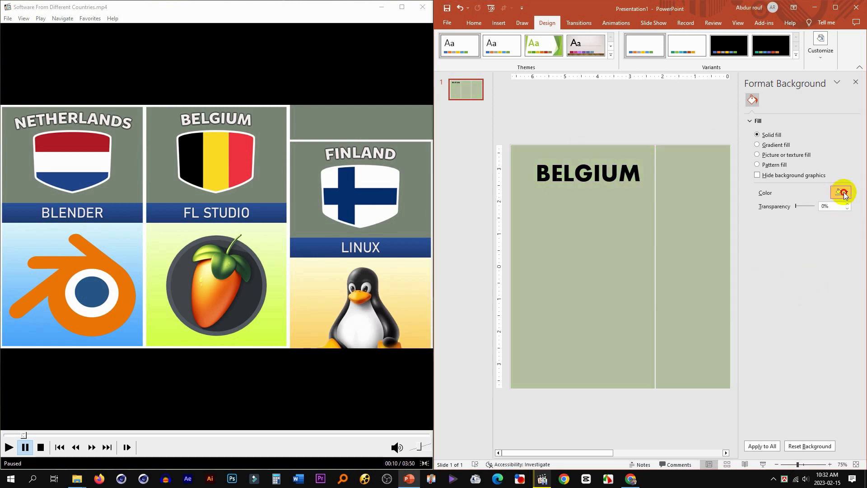
pyautogui.click(813, 285)
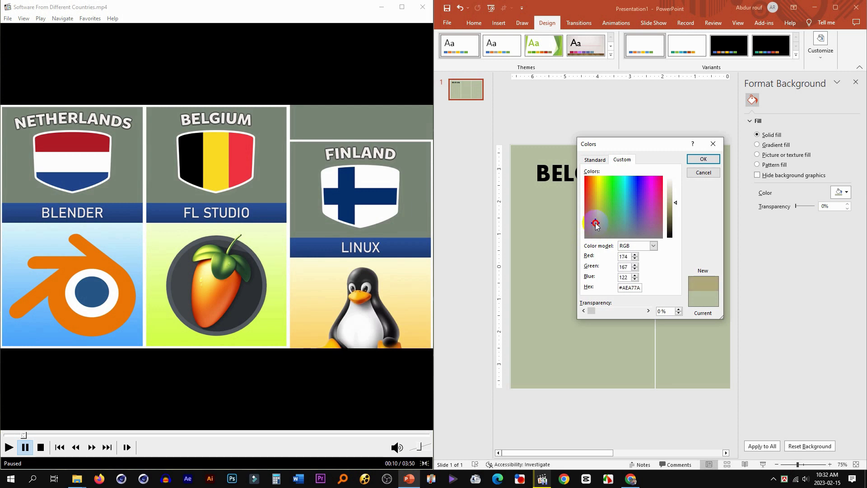
pyautogui.press('Return')
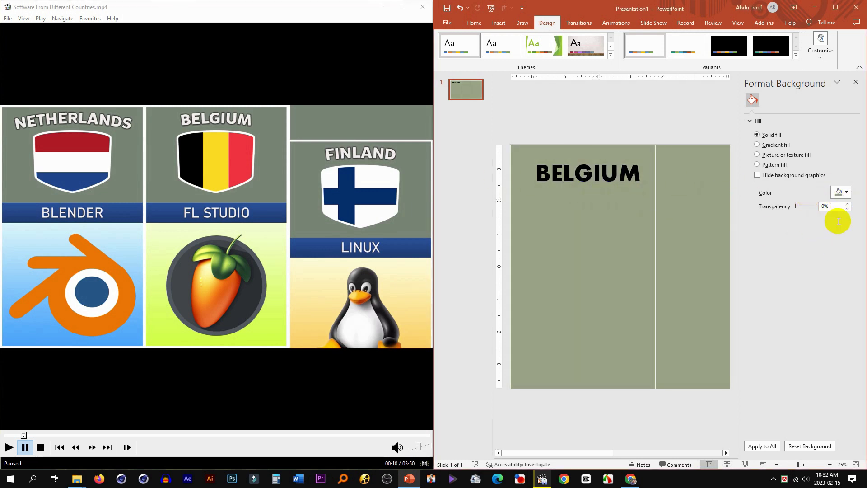
pyautogui.click(836, 7)
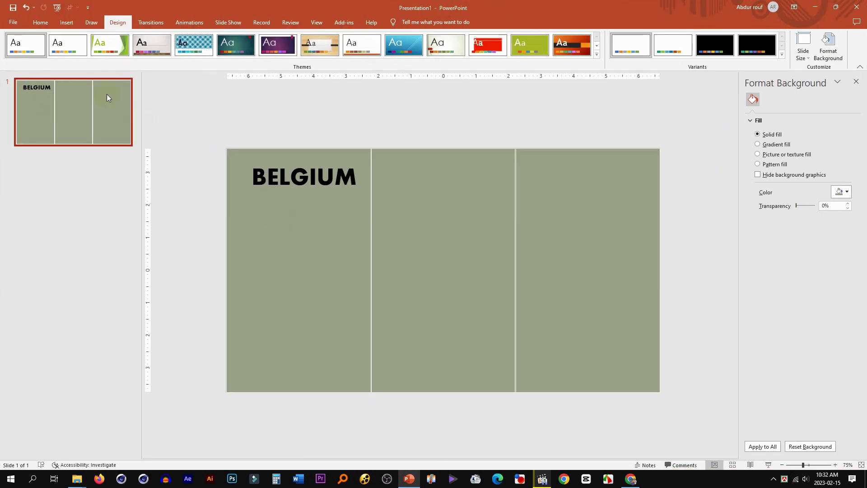
# Set the outline weight of all three panels to 6 pt
pyautogui.click(359, 151)
pyautogui.keyDown('shift'); pyautogui.click(440, 149); pyautogui.keyUp('shift')
pyautogui.keyDown('shift'); pyautogui.click(562, 150); pyautogui.keyUp('shift')
pyautogui.click(408, 23)
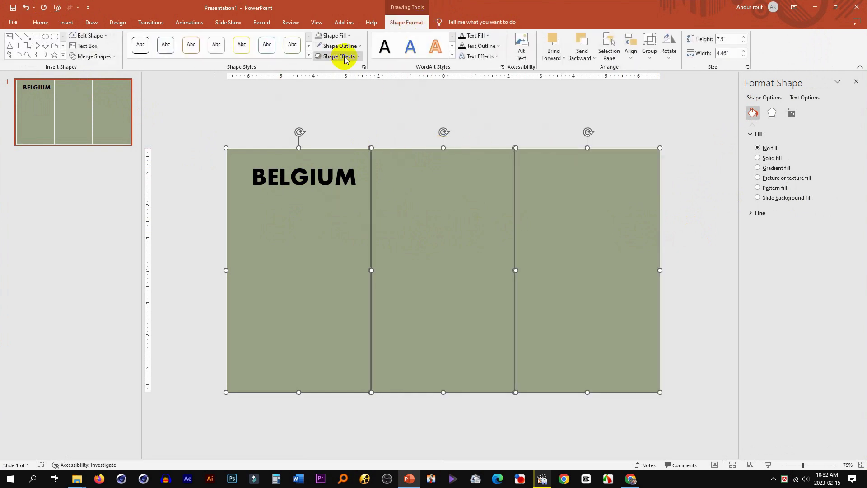
pyautogui.click(339, 46)
pyautogui.moveTo(349, 177)
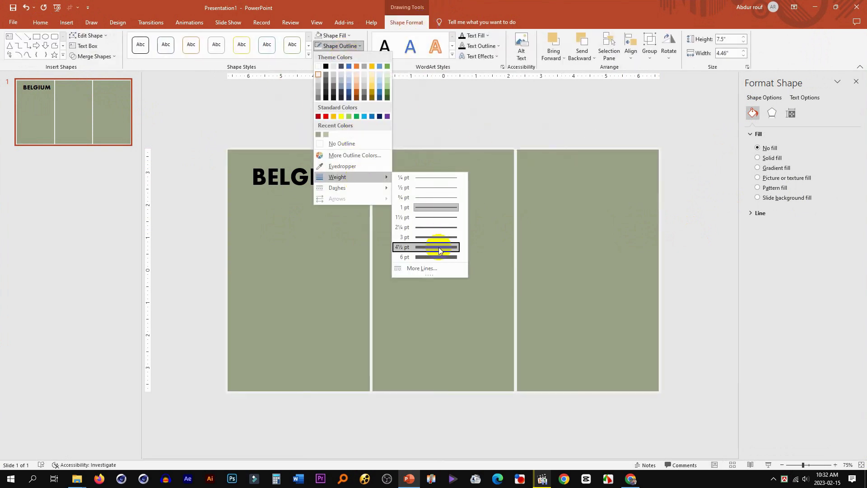
pyautogui.click(443, 256)
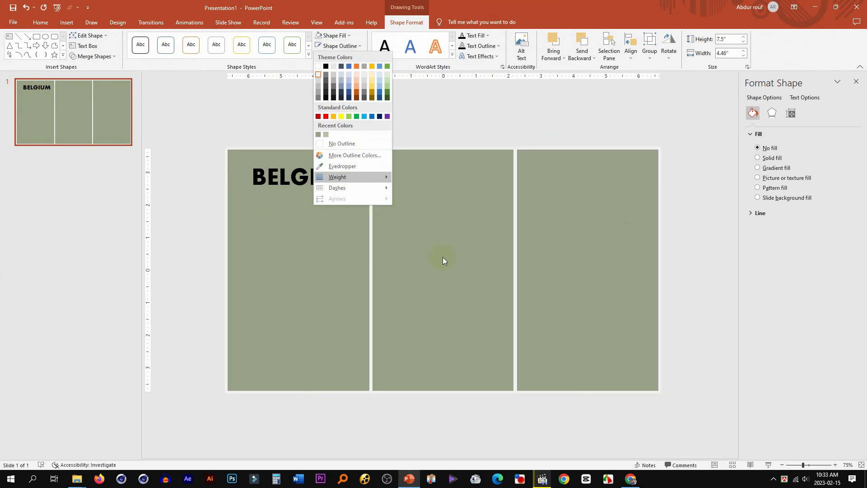
pyautogui.click(511, 127)
# Nudge the left panel into line with the other two
pyautogui.scroll(3, 345, 269)
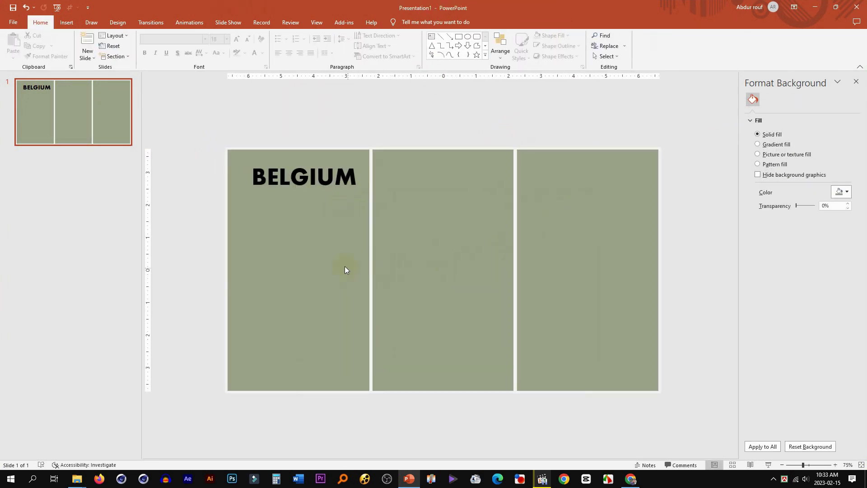
pyautogui.click(328, 387)
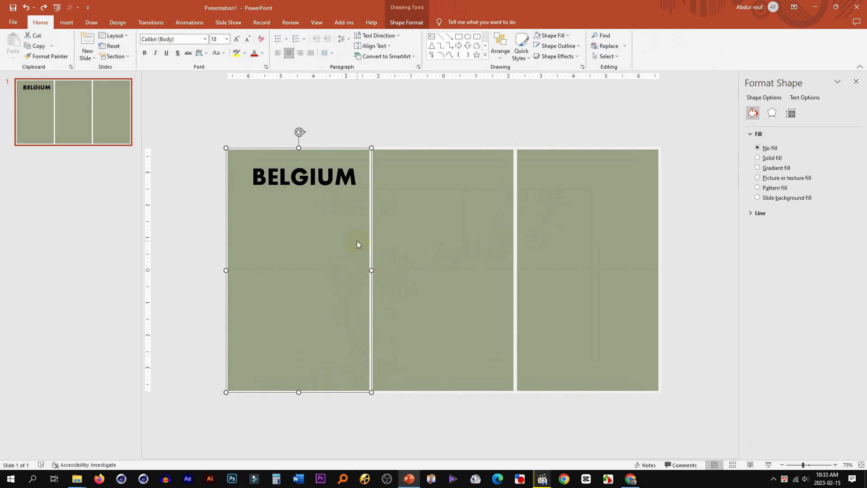
pyautogui.moveTo(296, 152); pyautogui.dragTo(298, 149)
pyautogui.click(478, 236)
pyautogui.scroll(-1, 478, 237)
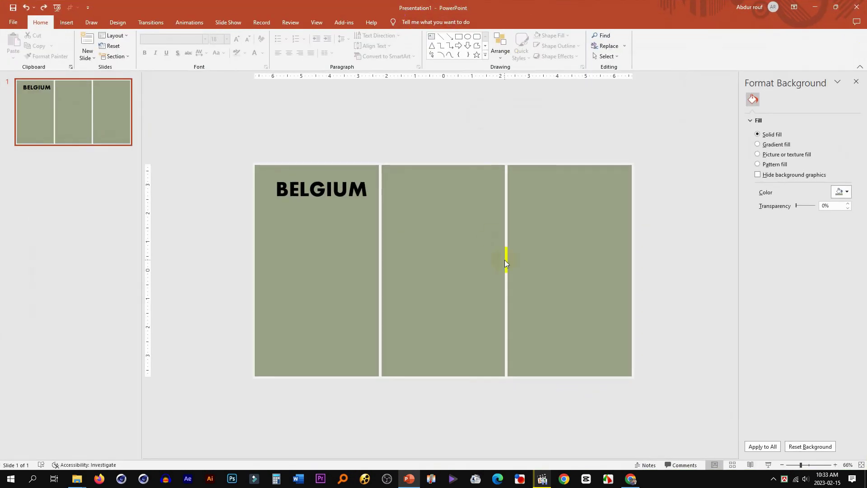
# Change the BELGIUM title text colour to white
pyautogui.moveTo(528, 8); pyautogui.dragTo(529, 66)
pyautogui.click(416, 201)
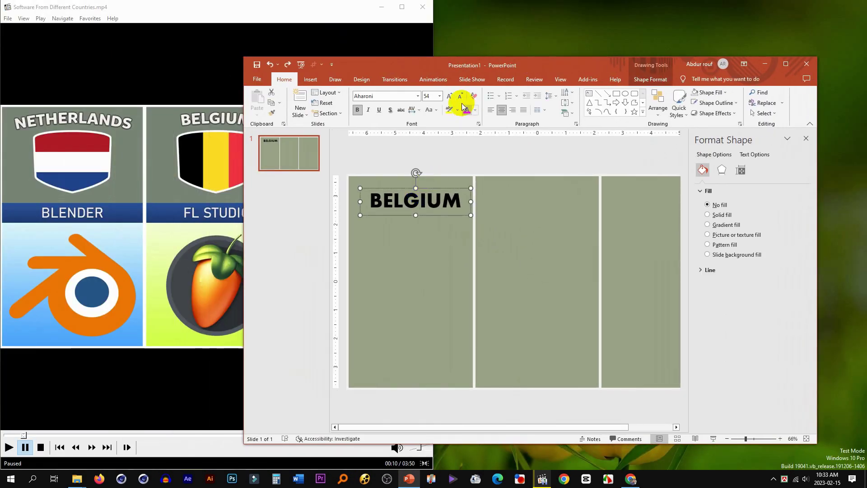
pyautogui.click(476, 110)
pyautogui.click(467, 132)
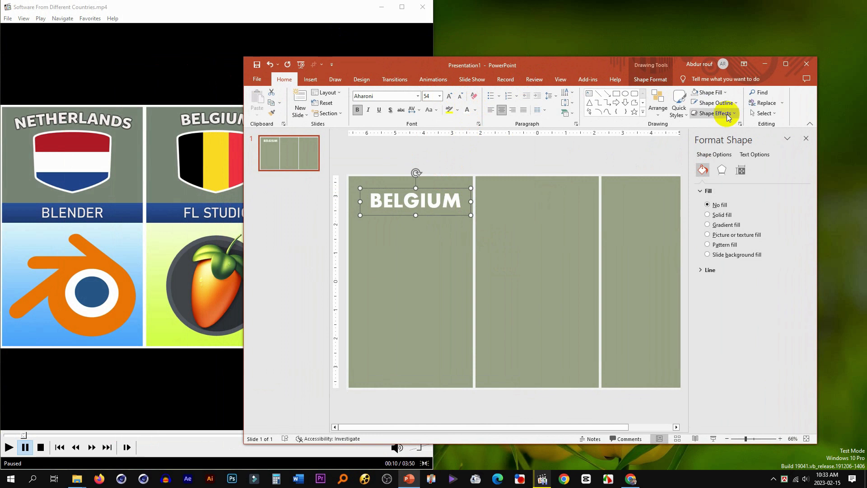
pyautogui.click(786, 63)
# Move BELGIUM to the top of the left panel and maximize PowerPoint
pyautogui.moveTo(493, 8); pyautogui.dragTo(594, 57)
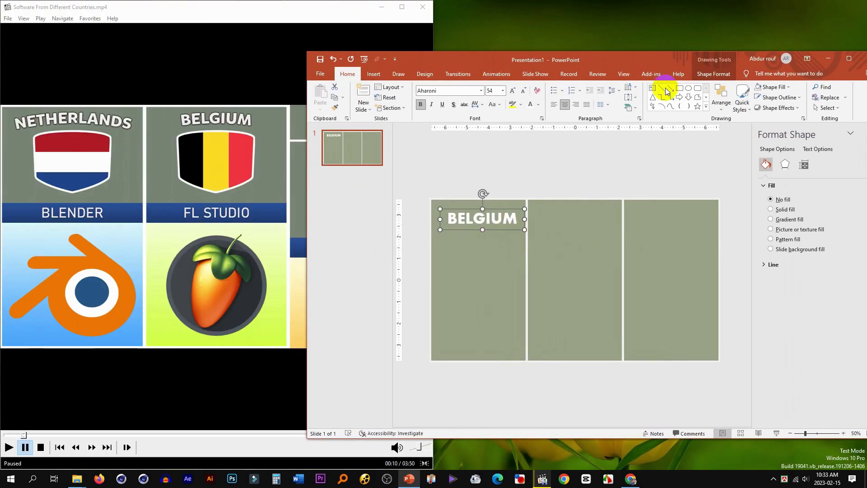
pyautogui.press('super+Right')
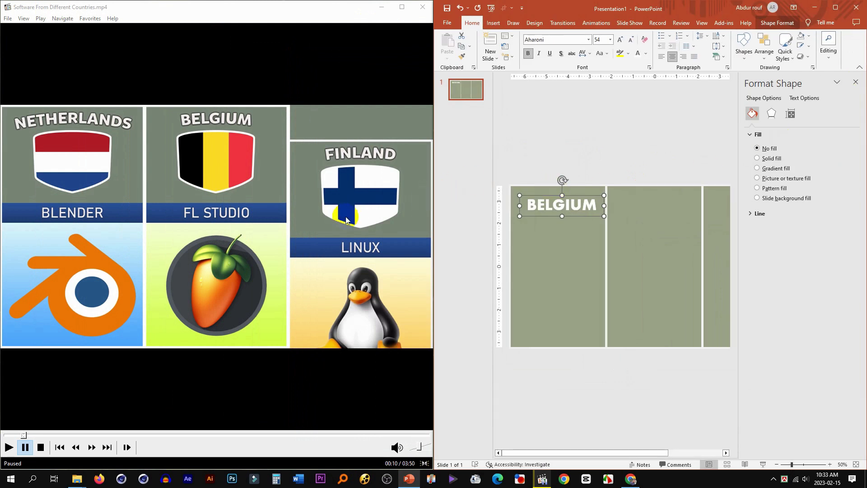
pyautogui.click(562, 208)
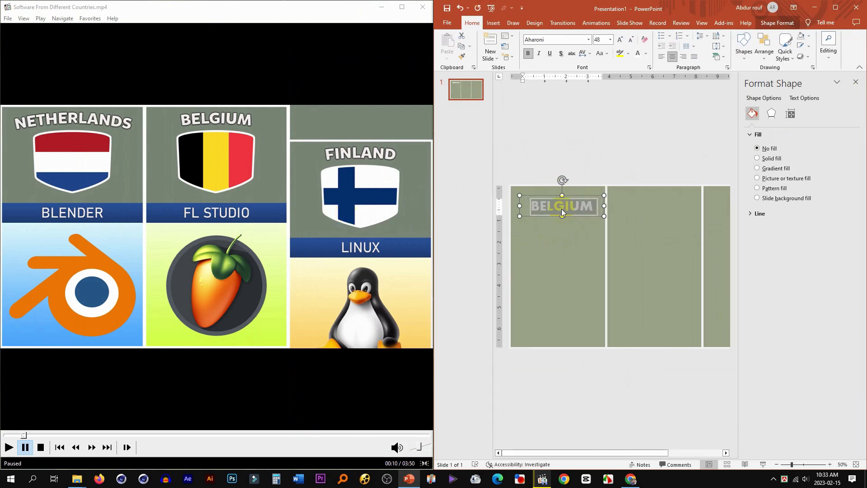
pyautogui.moveTo(575, 195); pyautogui.dragTo(568, 190)
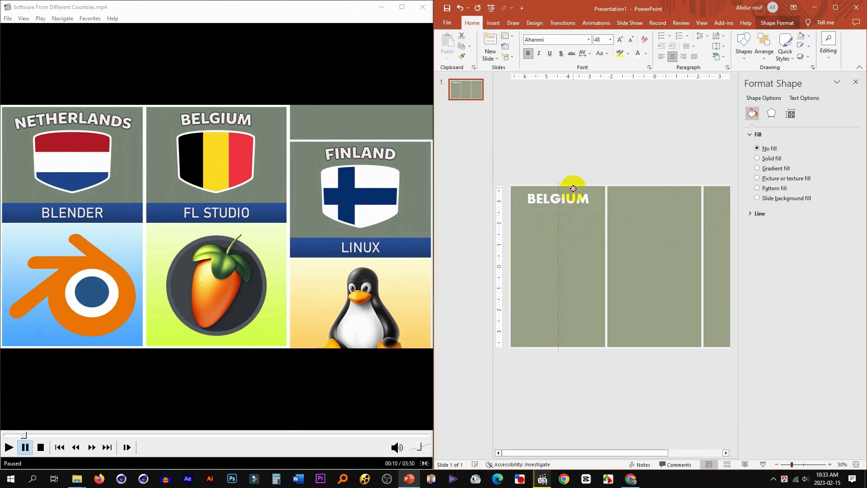
pyautogui.press('super+Up')
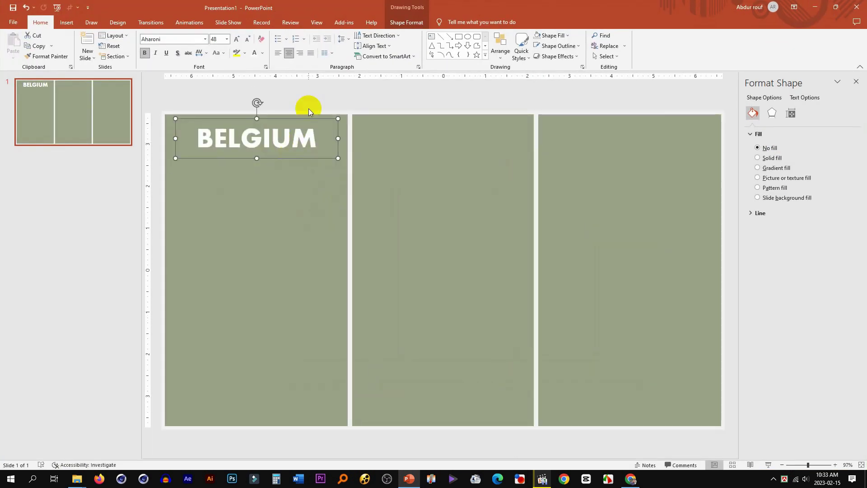
# Apply the Follow Path Arch transform to BELGIUM and enlarge its box to 1.5" tall
pyautogui.click(407, 22)
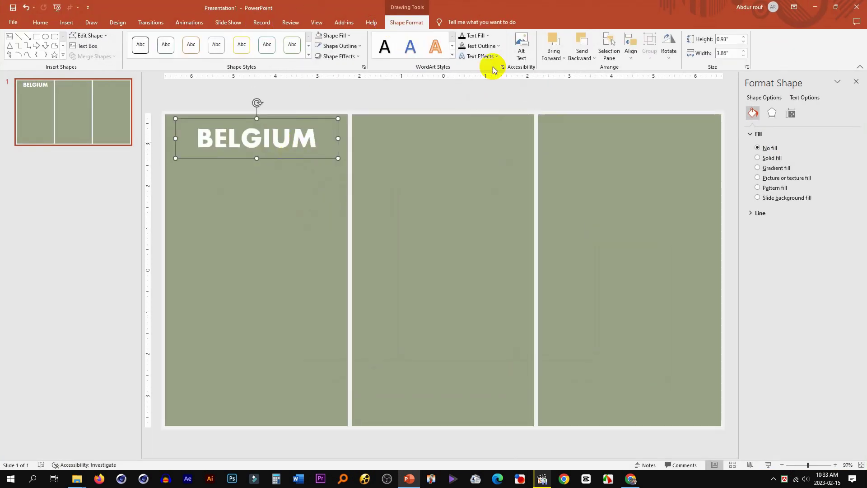
pyautogui.click(480, 56)
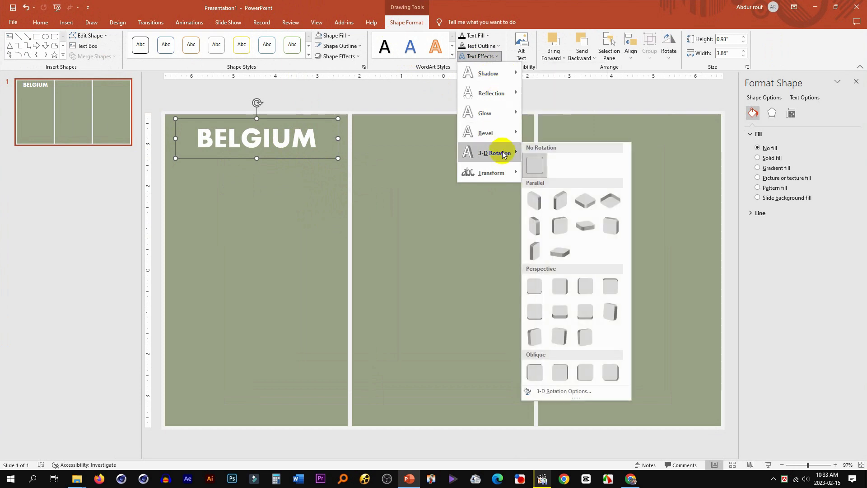
pyautogui.moveTo(489, 172)
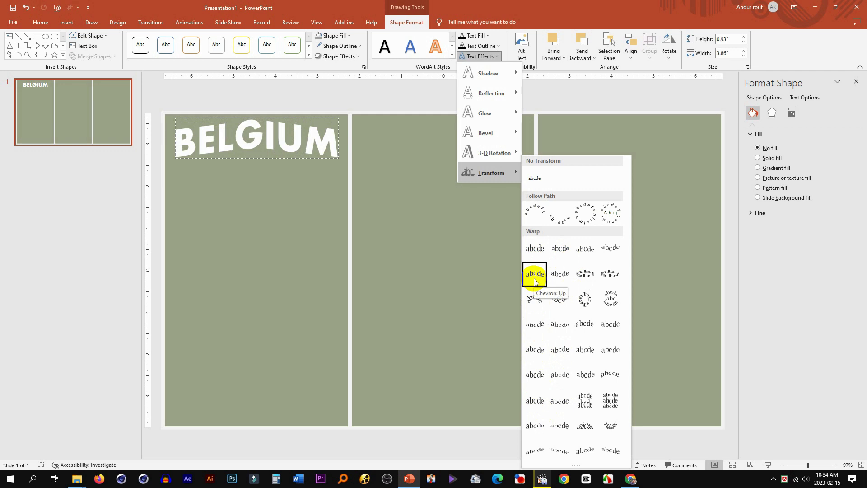
pyautogui.click(611, 220)
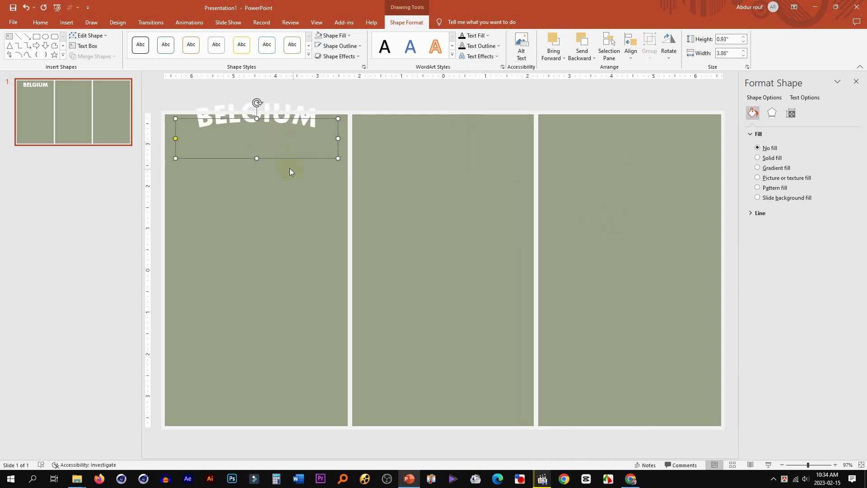
pyautogui.moveTo(257, 158)
pyautogui.mouseDown()
pyautogui.moveTo(265, 191)
pyautogui.moveTo(254, 314)
pyautogui.mouseUp()
pyautogui.hotkey('ctrl', 'z')
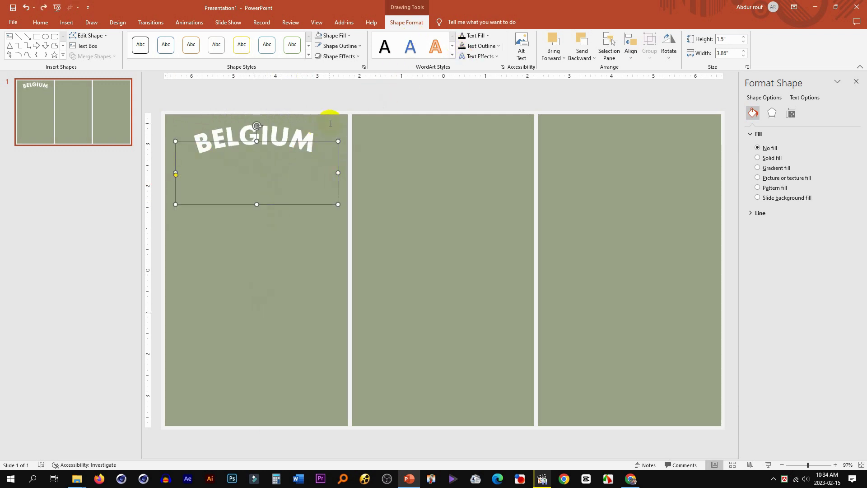
pyautogui.scroll(10, 249, 115)
# Apply a black glow to the BELGIUM title from Text Effects
pyautogui.click(478, 56)
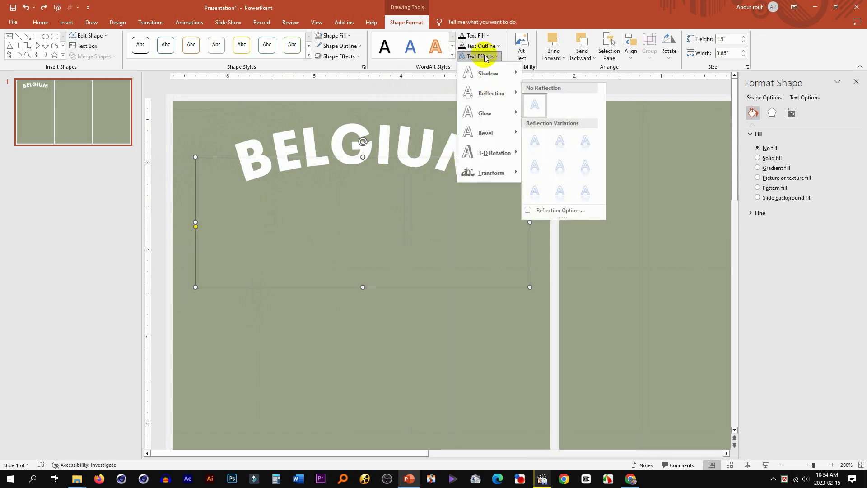
pyautogui.click(488, 20)
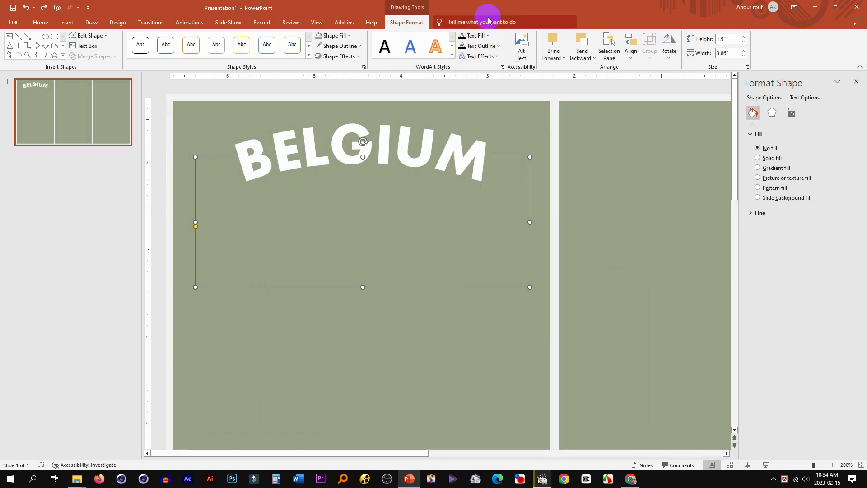
pyautogui.click(482, 46)
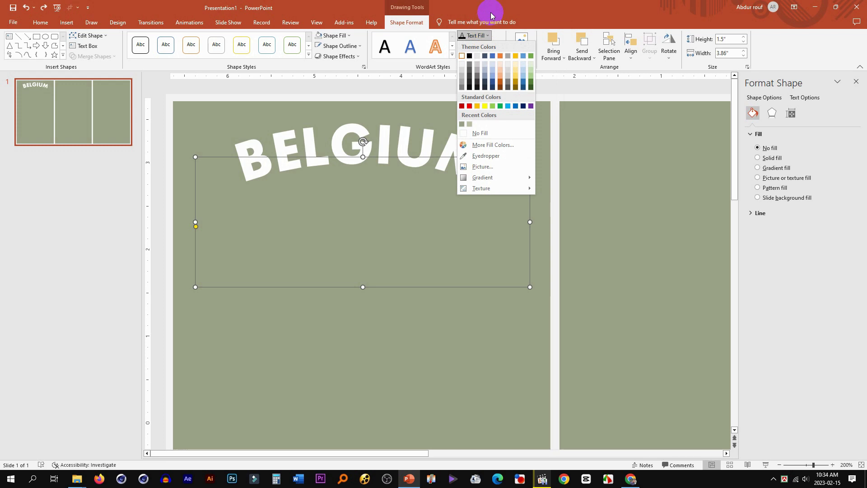
pyautogui.click(452, 55)
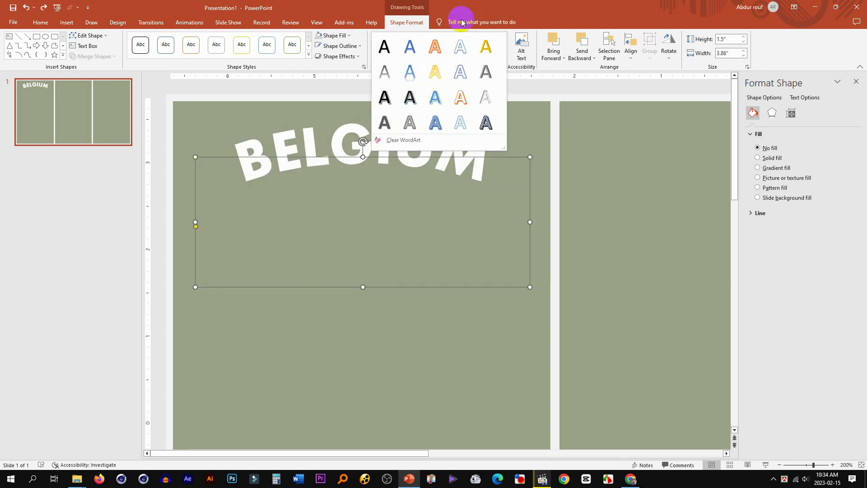
pyautogui.press('Escape')
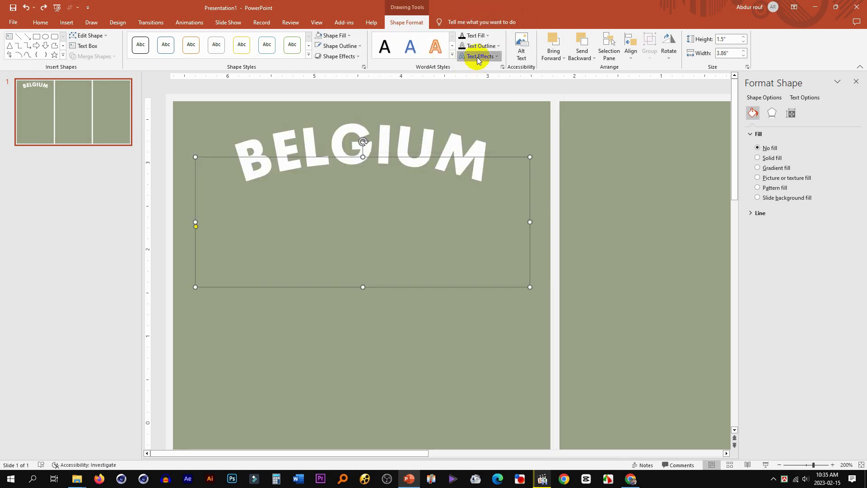
pyautogui.click(480, 56)
pyautogui.click(555, 239)
pyautogui.click(841, 188)
# Set the glow size to 4 pt and snap PowerPoint beside the reference video
pyautogui.click(800, 212)
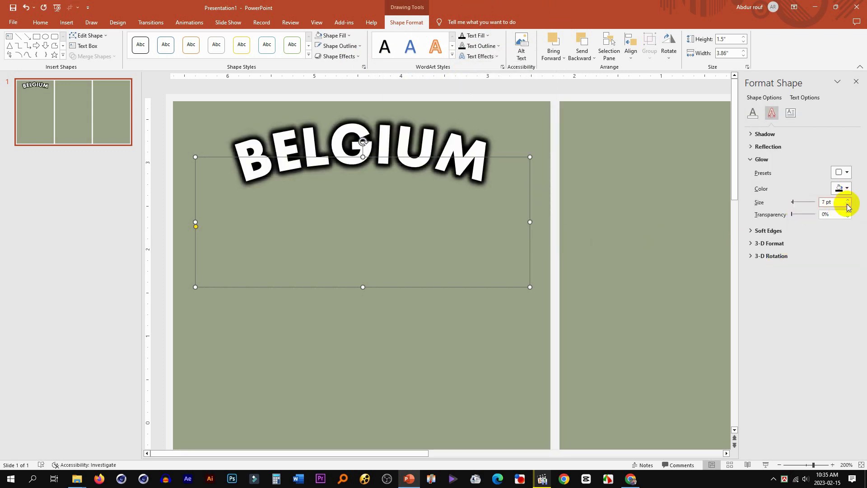
pyautogui.click(848, 204)
pyautogui.click(847, 200)
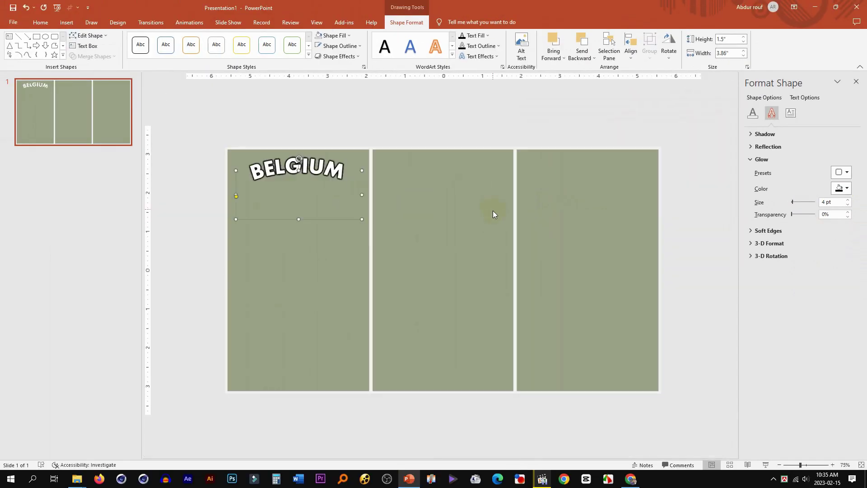
pyautogui.click(492, 210)
pyautogui.moveTo(300, 6); pyautogui.dragTo(862, 170)
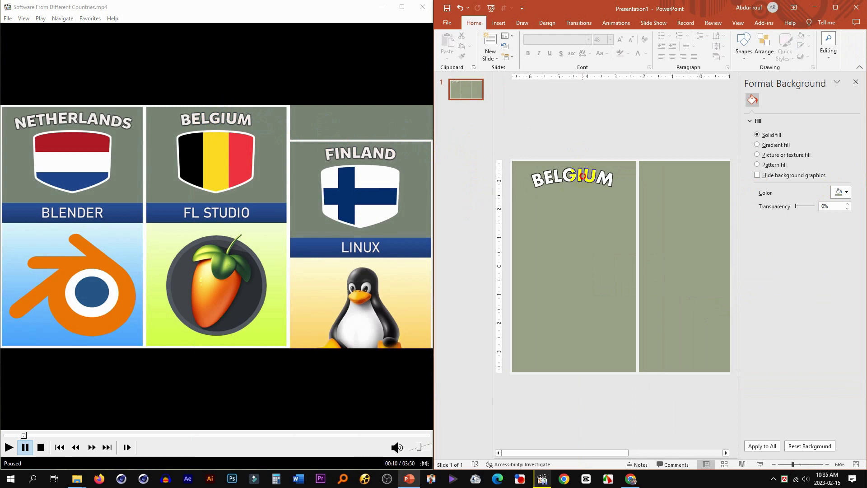
# Deselect the BELGIUM title, maximize PowerPoint and bring up the Insert ribbon
pyautogui.click(582, 176)
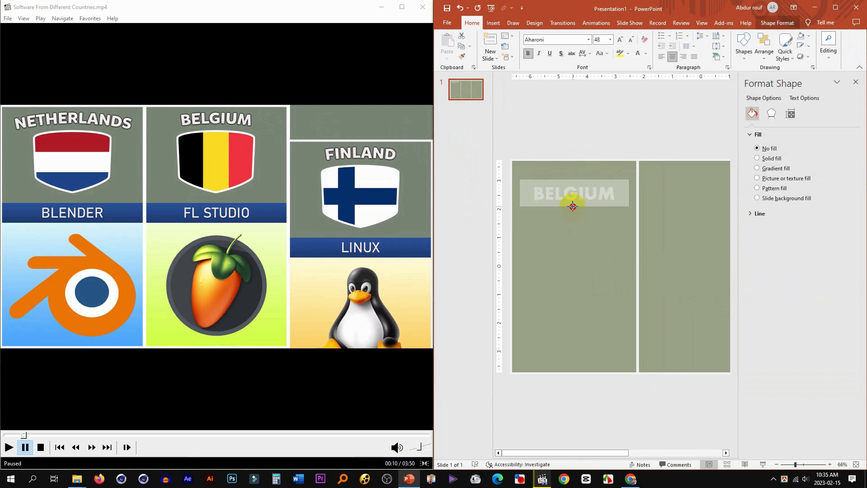
pyautogui.click(626, 121)
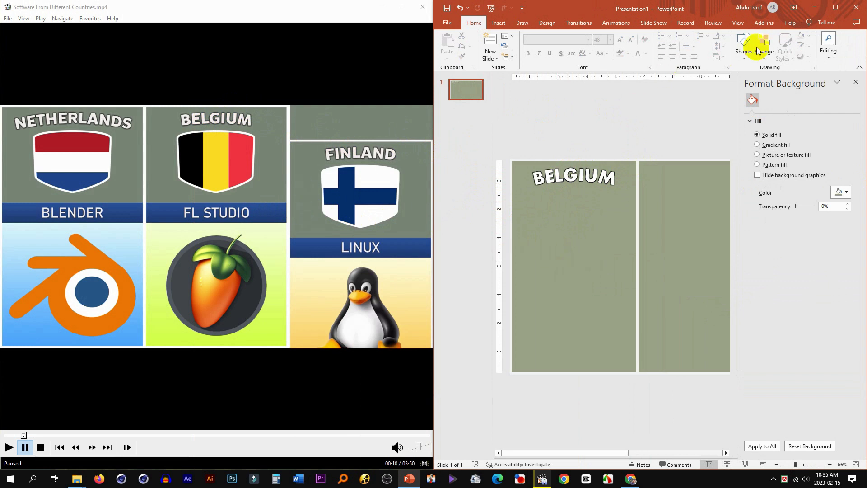
pyautogui.click(835, 8)
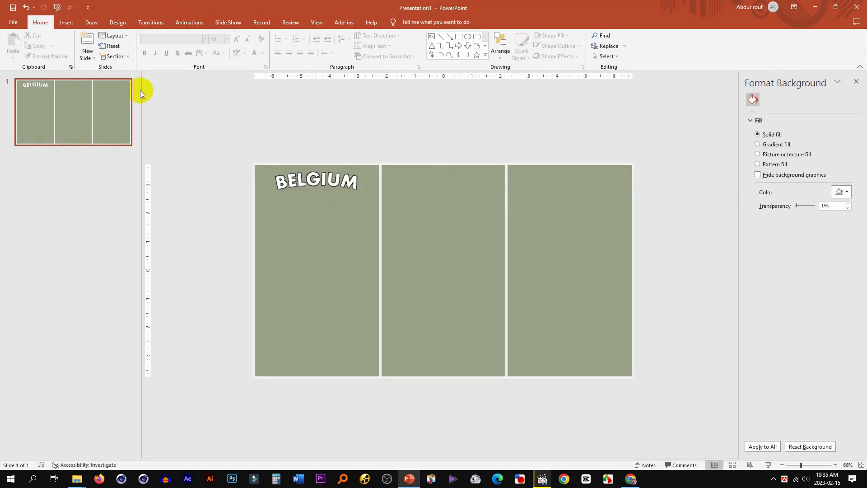
pyautogui.click(186, 28)
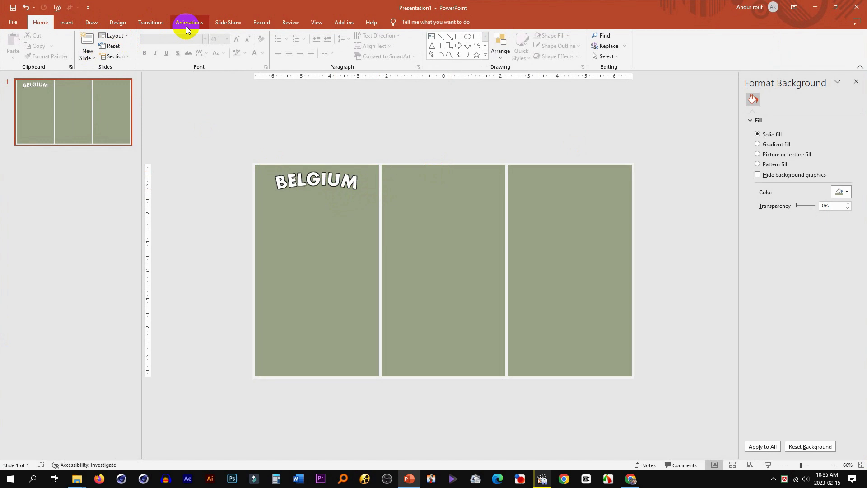
pyautogui.click(72, 28)
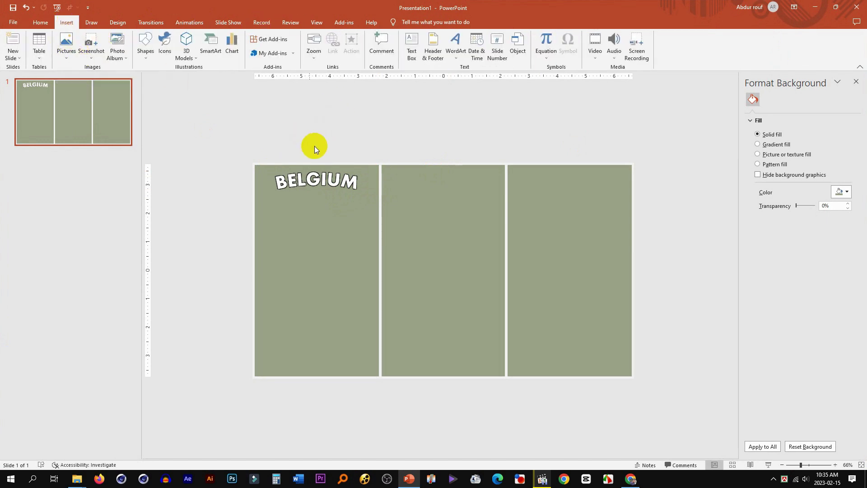
# Draw a text box across the first column and give it a blue gradient shape style
pyautogui.click(411, 45)
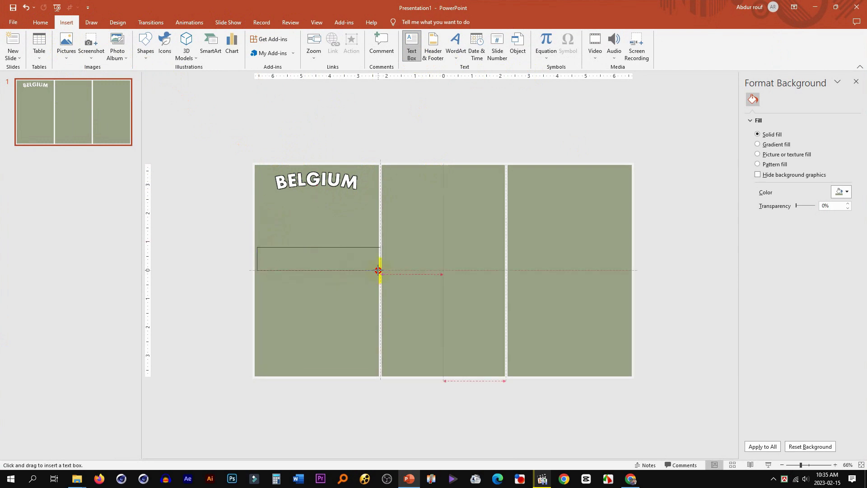
pyautogui.moveTo(257, 247); pyautogui.dragTo(377, 270)
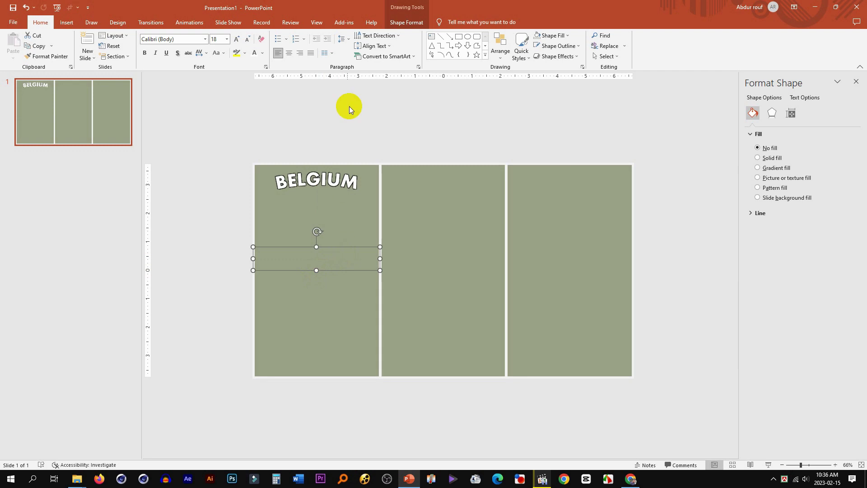
pyautogui.click(406, 22)
pyautogui.click(309, 58)
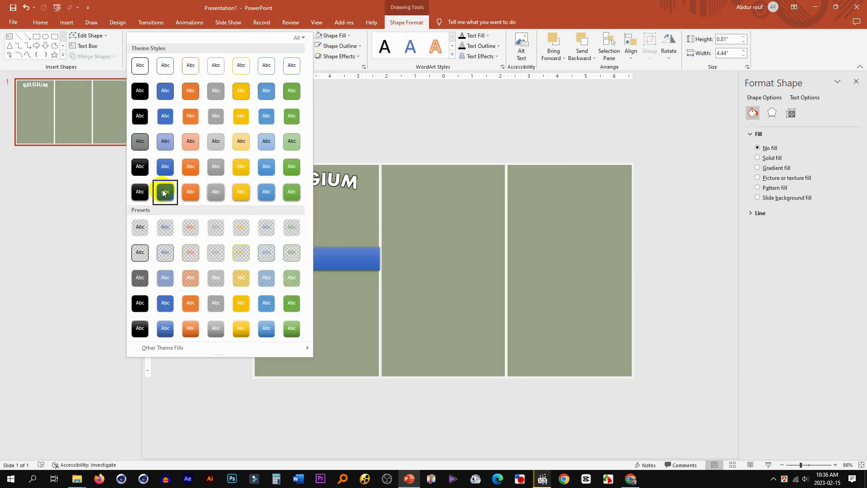
pyautogui.click(164, 193)
pyautogui.keyDown('ctrl'); pyautogui.scroll(3, 308, 258); pyautogui.keyUp('ctrl')
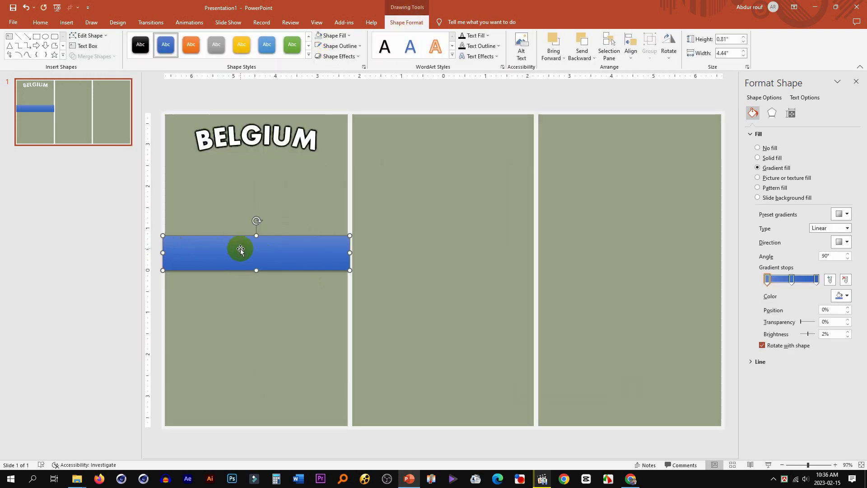
# Enter FL STUDIO in the bar, centered and enlarged
pyautogui.write('A')
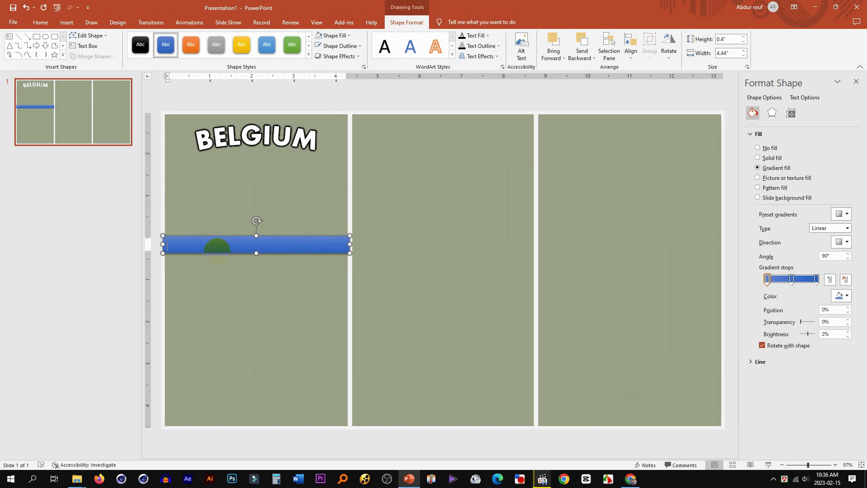
pyautogui.press('super+Right')
pyautogui.keyDown('ctrl'); pyautogui.scroll(6, 583, 255); pyautogui.keyUp('ctrl')
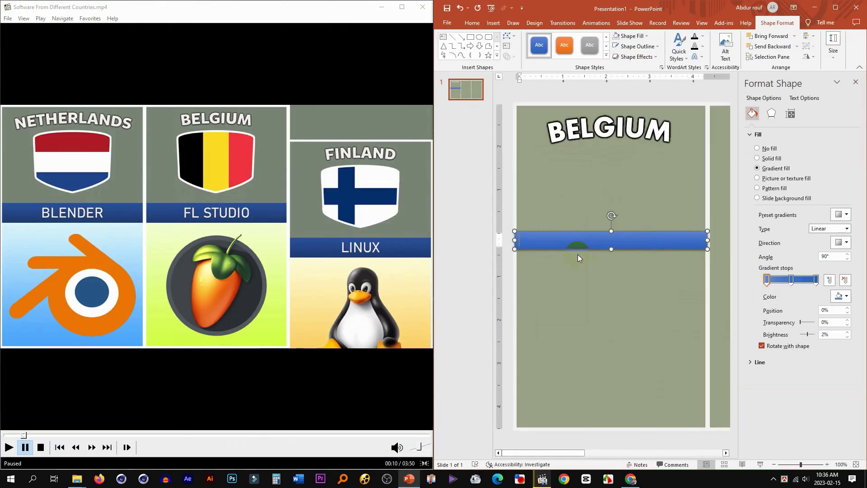
pyautogui.write('fFL STUDIO')
pyautogui.hotkey('ctrl', 'e')
pyautogui.press('super+Up')
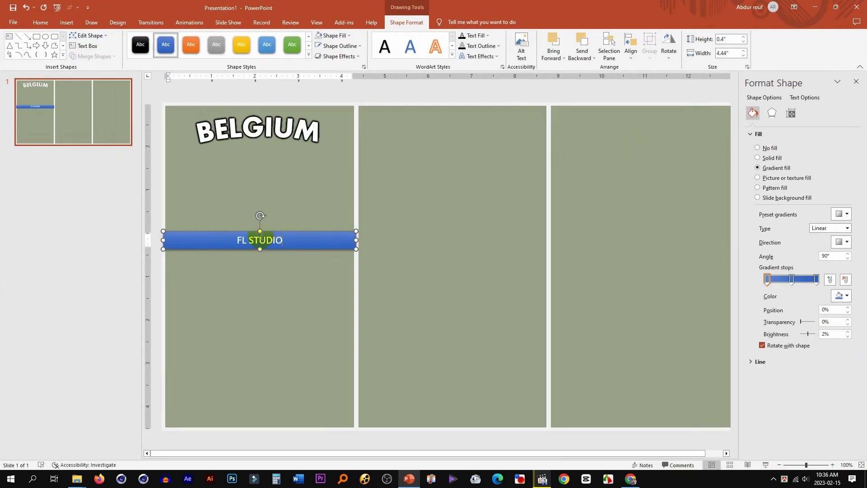
pyautogui.hotkey('ctrl', 'shift', '.')
pyautogui.hotkey('ctrl', 'shift', '.')
pyautogui.hotkey('ctrl', 'shift', '.')
pyautogui.hotkey('ctrl', 'shift', '.')
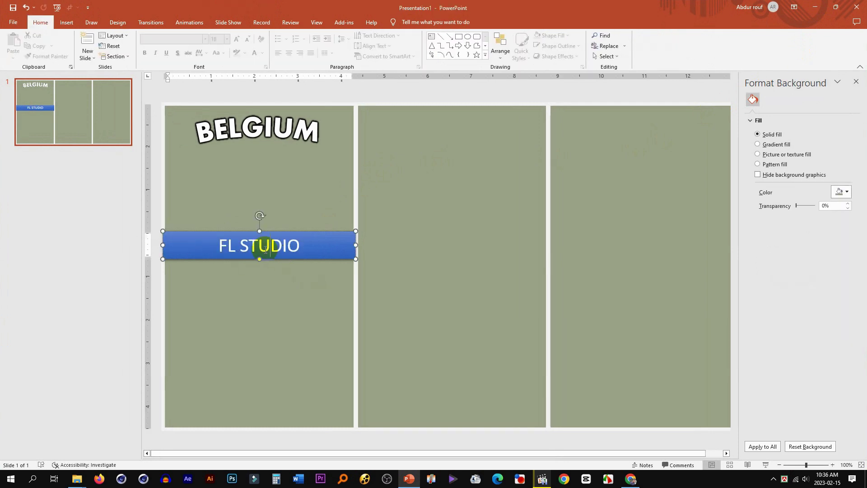
pyautogui.scroll(5, 372, 149)
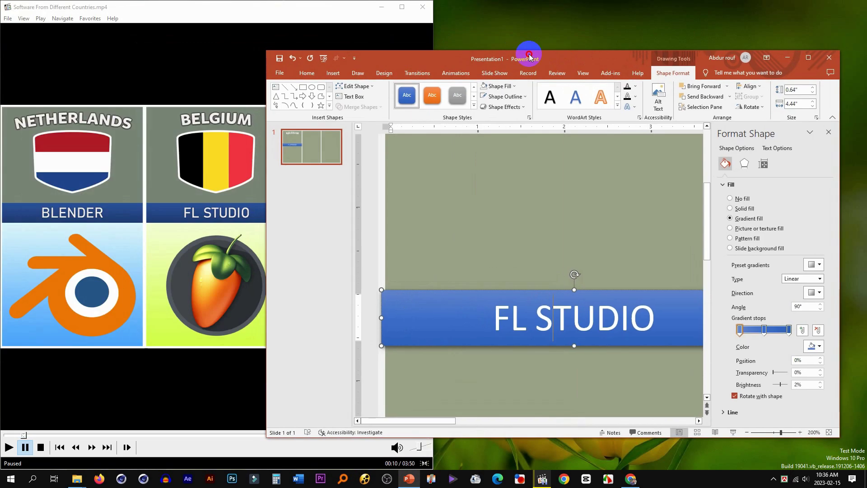
# Give the FL STUDIO text an Offset Center outer shadow and bold formatting
pyautogui.moveTo(264, 6); pyautogui.dragTo(522, 56)
pyautogui.click(808, 57)
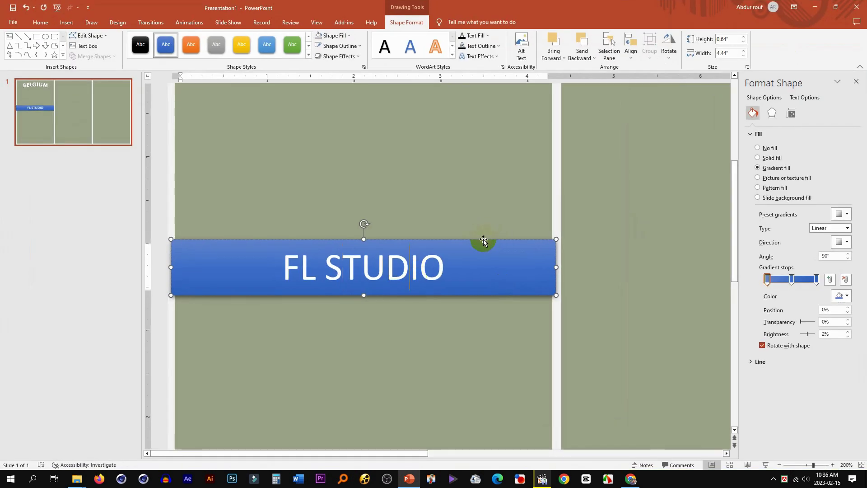
pyautogui.click(480, 56)
pyautogui.moveTo(488, 73)
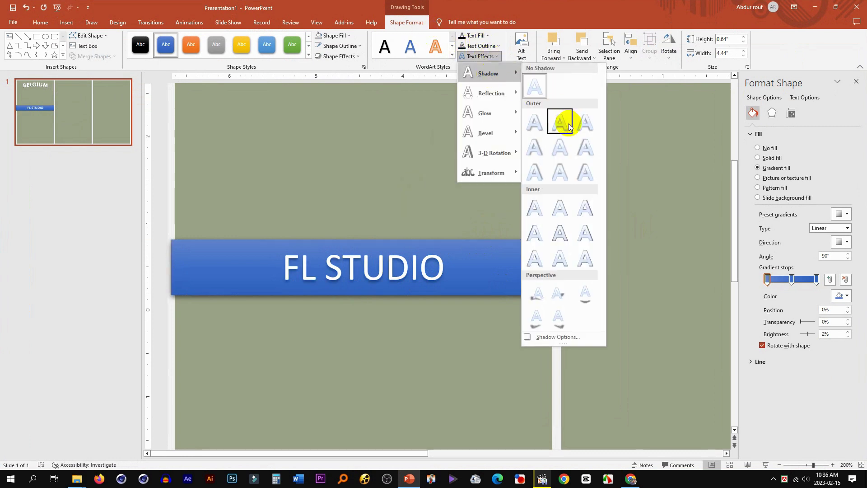
pyautogui.click(568, 148)
pyautogui.hotkey('ctrl', 'b')
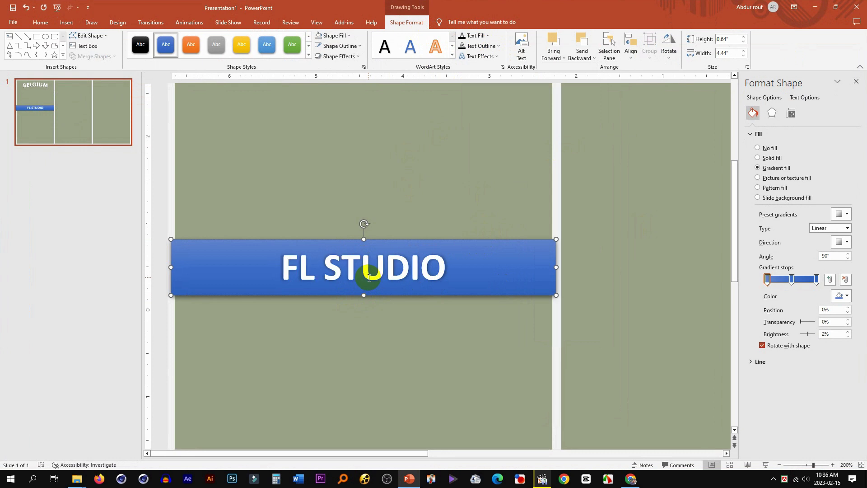
pyautogui.click(43, 22)
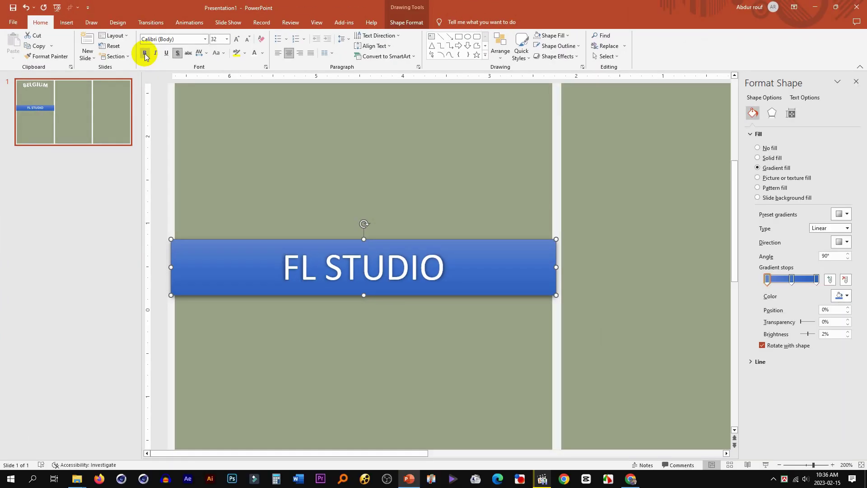
pyautogui.click(145, 55)
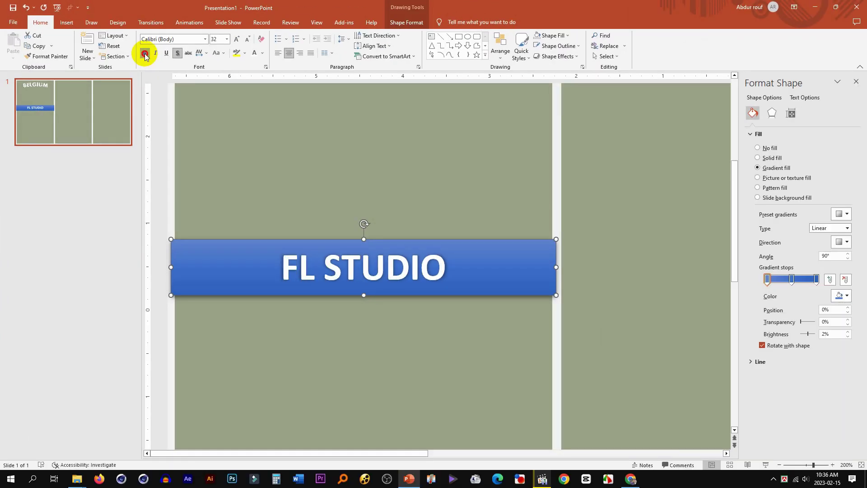
pyautogui.click(369, 179)
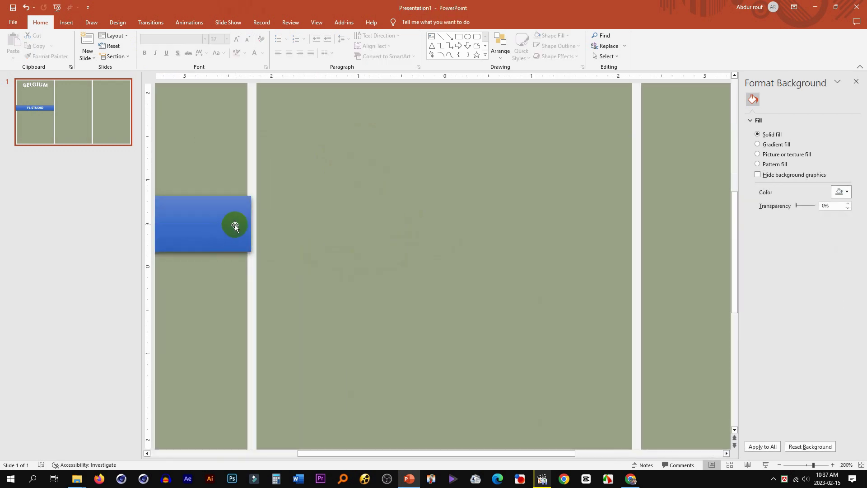
# Nudge the FL STUDIO bar slightly lower into place in the first column
pyautogui.moveTo(235, 224); pyautogui.dragTo(247, 224)
pyautogui.moveTo(310, 453); pyautogui.dragTo(162, 453)
pyautogui.moveTo(171, 221); pyautogui.dragTo(174, 223)
pyautogui.scroll(5, 204, 229)
pyautogui.moveTo(191, 267); pyautogui.dragTo(192, 267)
pyautogui.keyDown('ctrl'); pyautogui.scroll(-5, 490, 270); pyautogui.keyUp('ctrl')
pyautogui.click(413, 225)
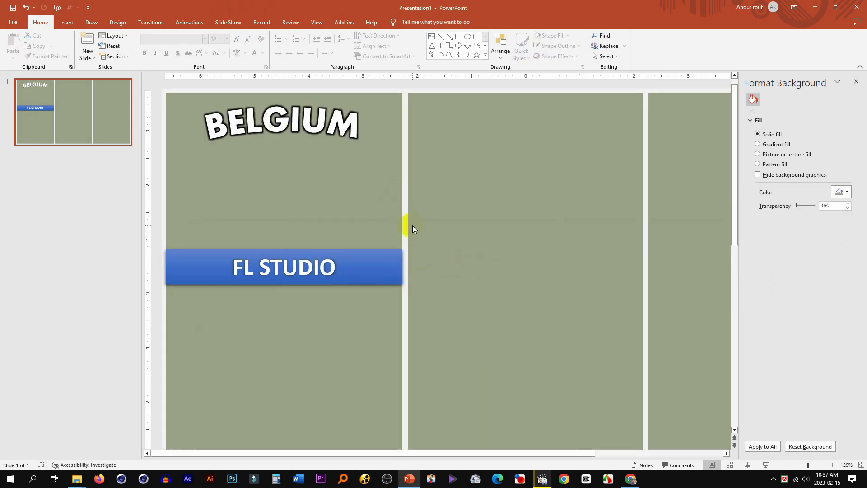
pyautogui.keyDown('ctrl'); pyautogui.scroll(-2, 413, 229); pyautogui.keyUp('ctrl')
pyautogui.moveTo(333, 255); pyautogui.dragTo(334, 267)
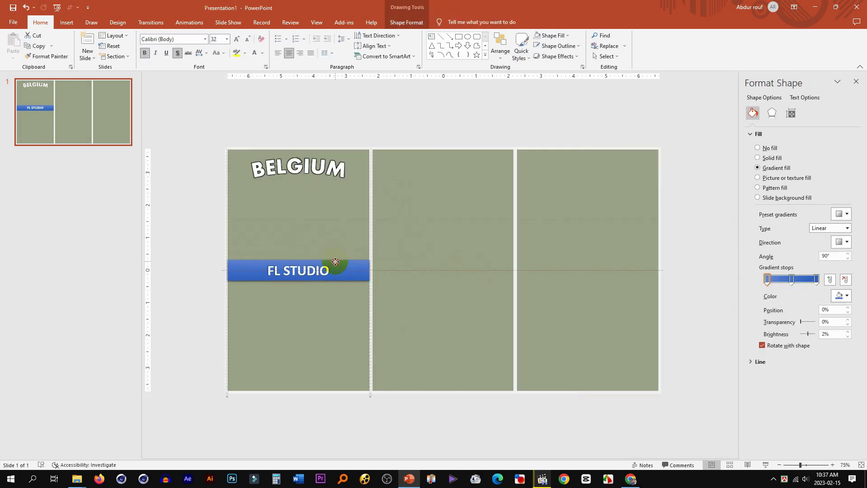
pyautogui.click(552, 233)
pyautogui.click(298, 168)
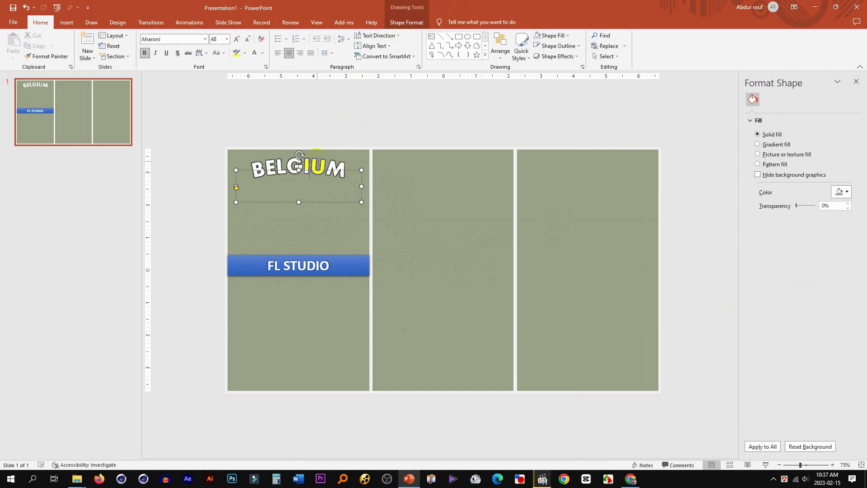
pyautogui.click(369, 138)
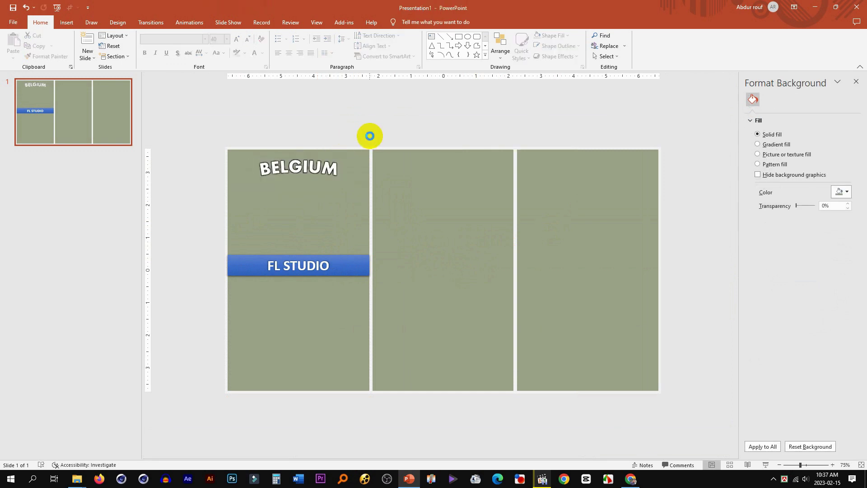
# Save the presentation, place PowerPoint beside the video, and switch to the video in Chrome
pyautogui.hotkey('ctrl', 's')
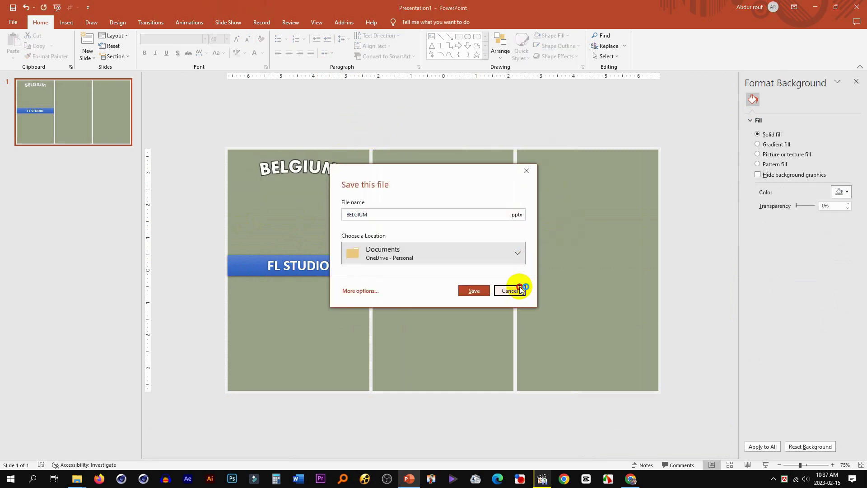
pyautogui.click(514, 288)
pyautogui.moveTo(555, 50); pyautogui.dragTo(570, 51)
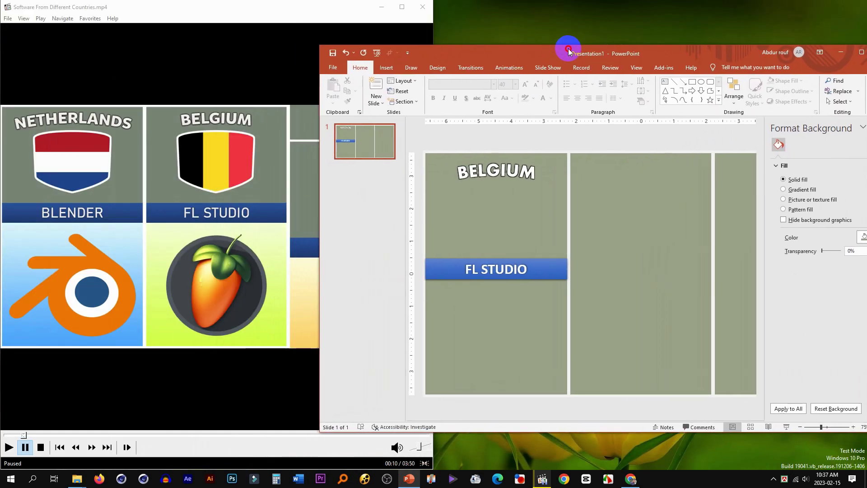
pyautogui.click(496, 266)
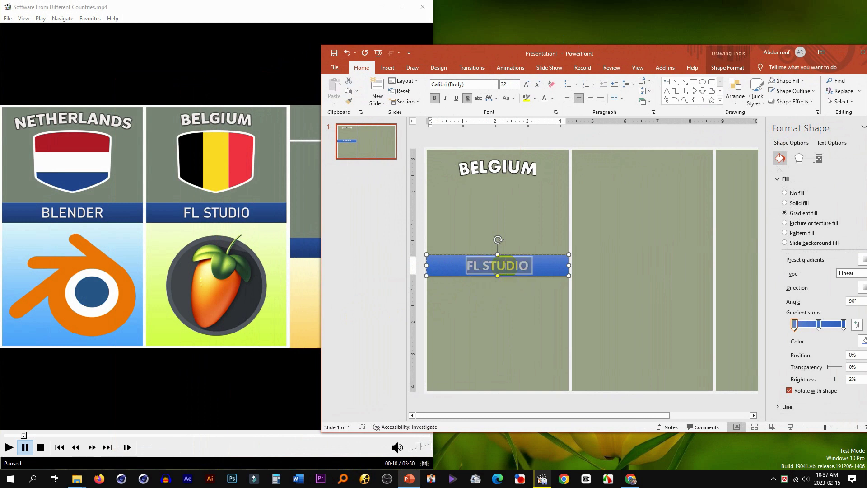
pyautogui.click(631, 479)
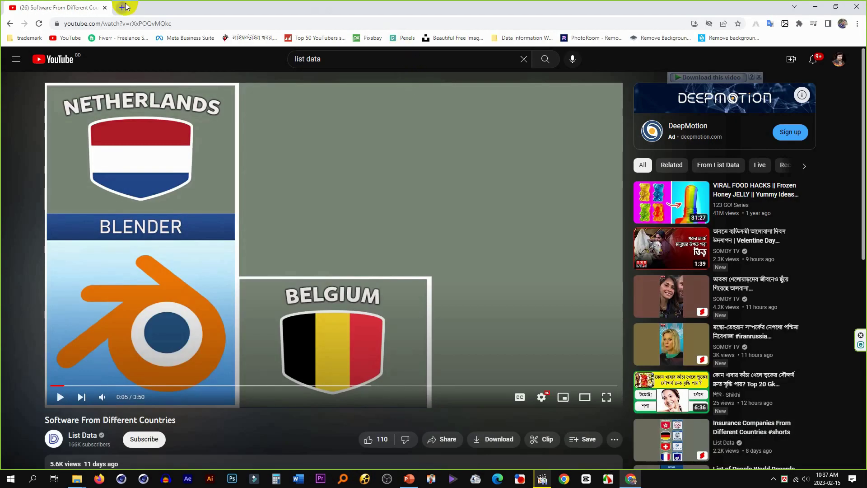
# Search Google Images for 'FL STUDIO IOGO' in a new browser tab
pyautogui.click(121, 8)
pyautogui.write('FL STUDIO')
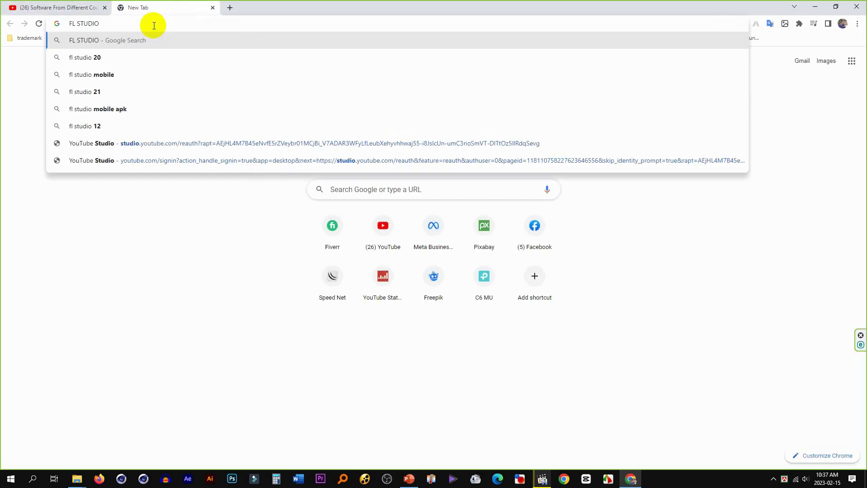
pyautogui.write(' IOGO')
pyautogui.press('Return')
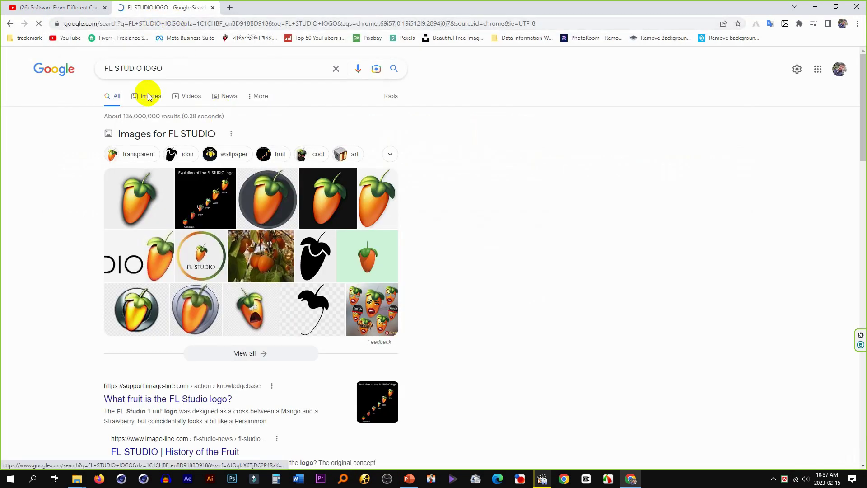
pyautogui.click(149, 97)
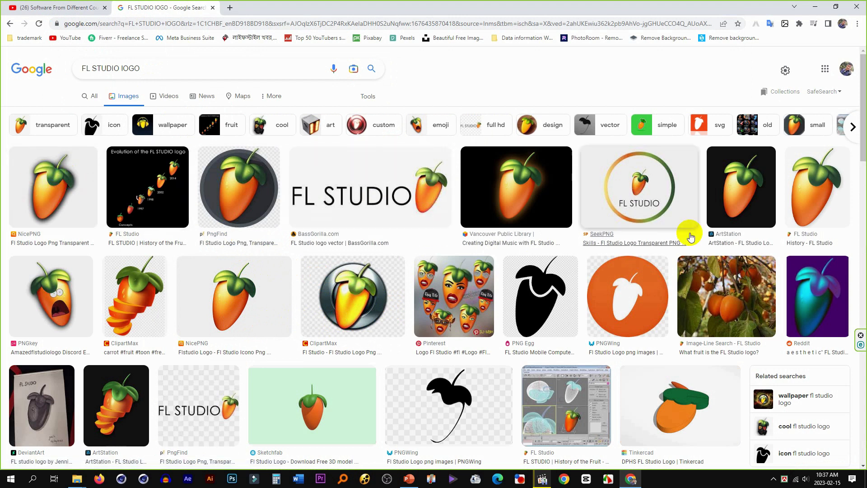
pyautogui.scroll(-4, 690, 236)
pyautogui.scroll(4, 403, 304)
# Open the PngFind result and download the FL Studio logo as a free PNG
pyautogui.rightClick(252, 252)
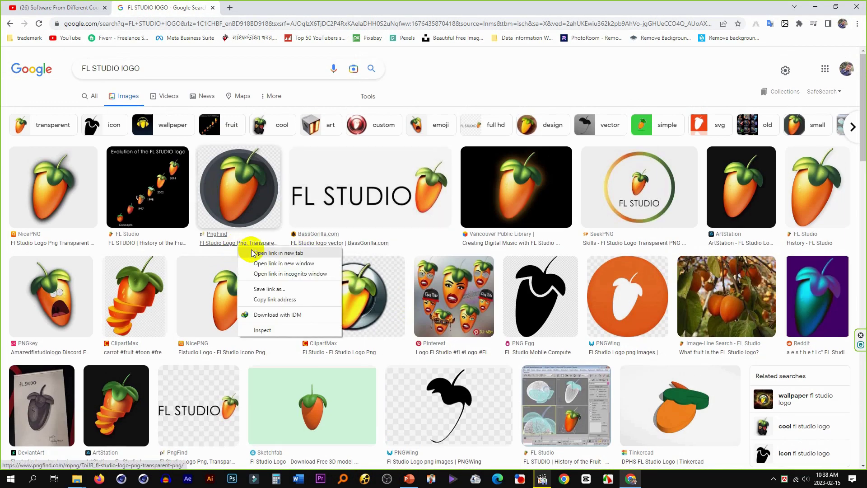
pyautogui.click(251, 252)
pyautogui.scroll(-5, 644, 325)
pyautogui.scroll(-1, 643, 325)
pyautogui.click(643, 325)
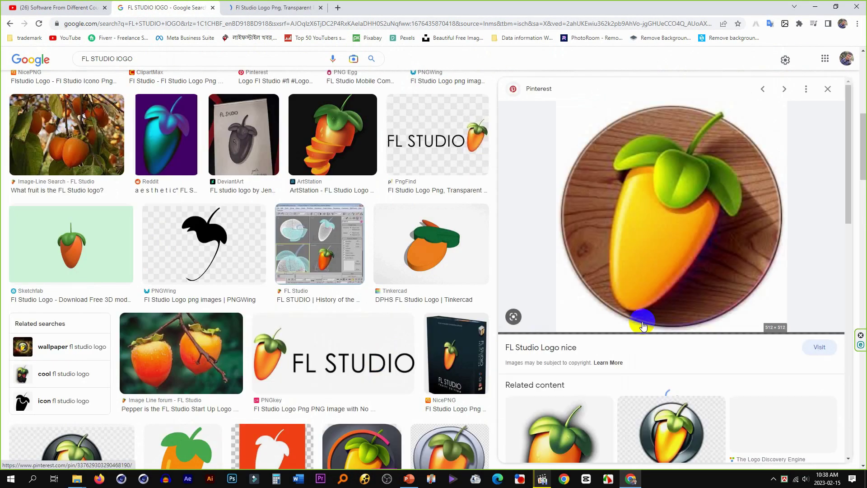
pyautogui.scroll(6, 338, 301)
pyautogui.hotkey('ctrl', 'Tab')
pyautogui.click(480, 195)
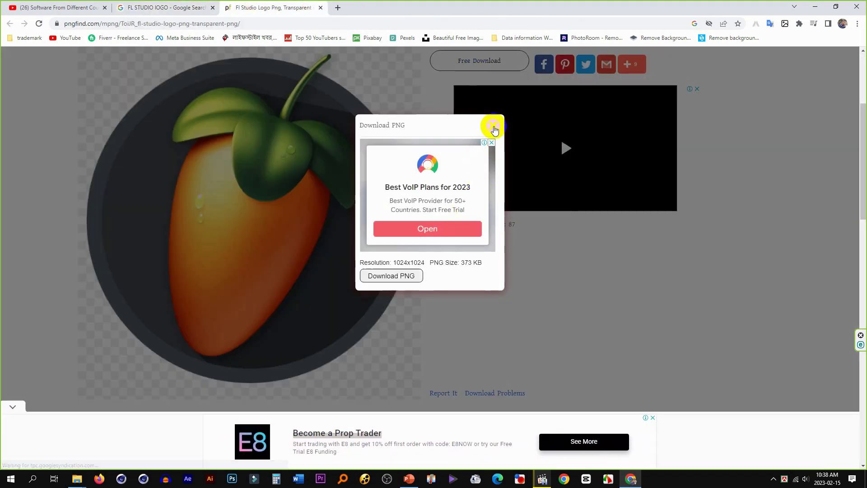
pyautogui.click(391, 276)
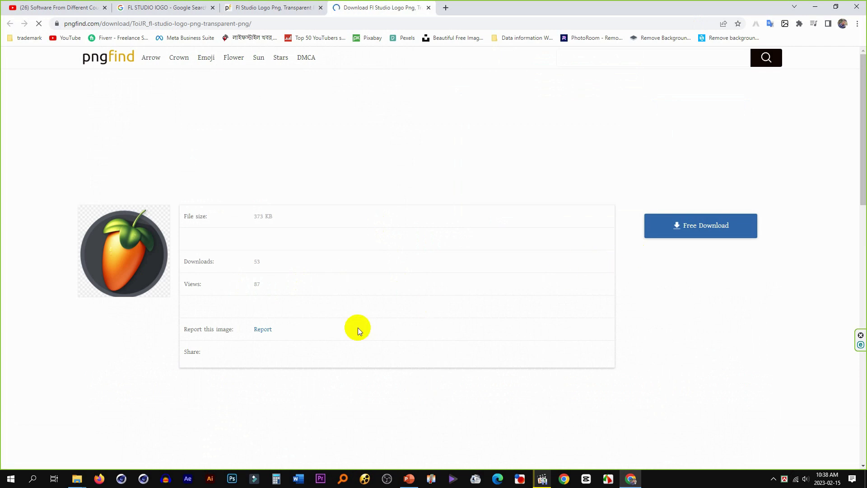
pyautogui.click(701, 225)
# Insert the downloaded logo PNG, shrink it to 2.76 inches and place it under the FL STUDIO bar
pyautogui.rightClick(47, 459)
pyautogui.click(80, 436)
pyautogui.moveTo(148, 185); pyautogui.dragTo(511, 342)
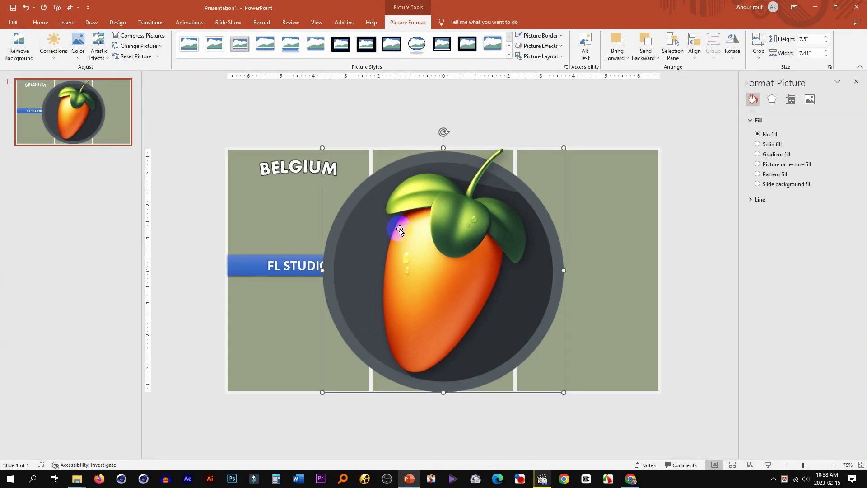
pyautogui.moveTo(563, 147); pyautogui.dragTo(412, 302)
pyautogui.moveTo(389, 333); pyautogui.dragTo(316, 317)
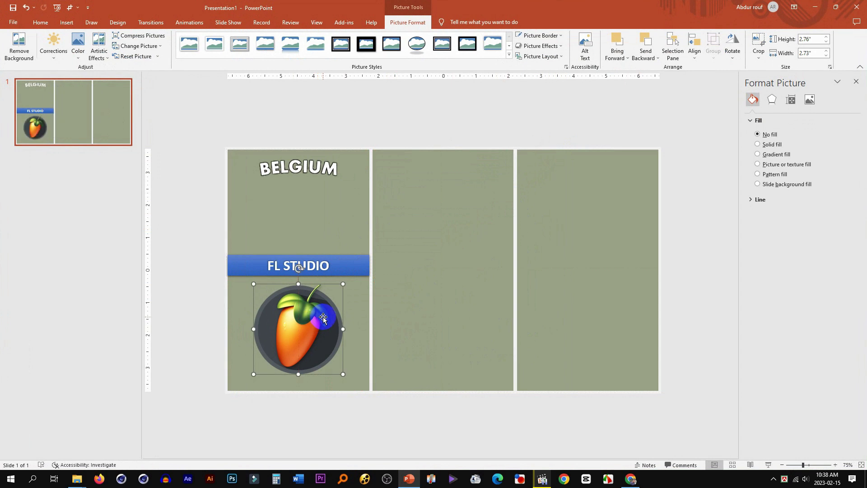
# Tile PowerPoint beside the reference video to compare, then maximize PowerPoint again
pyautogui.moveTo(333, 4); pyautogui.dragTo(866, 180)
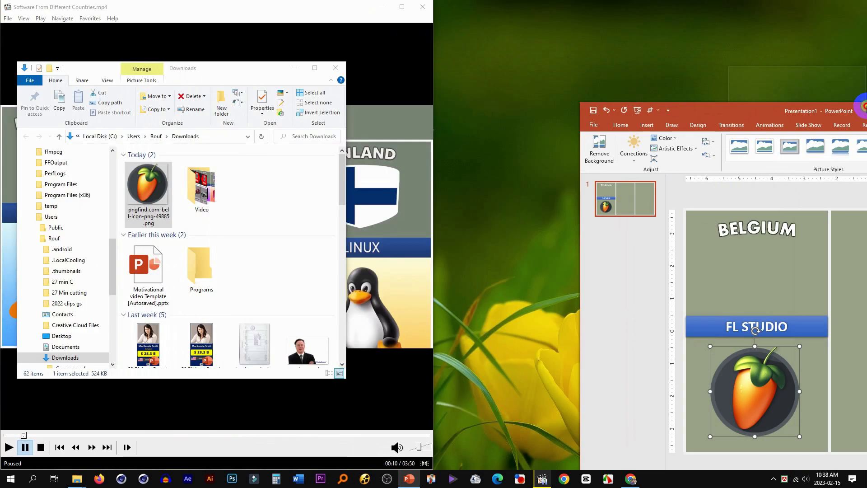
pyautogui.click(172, 223)
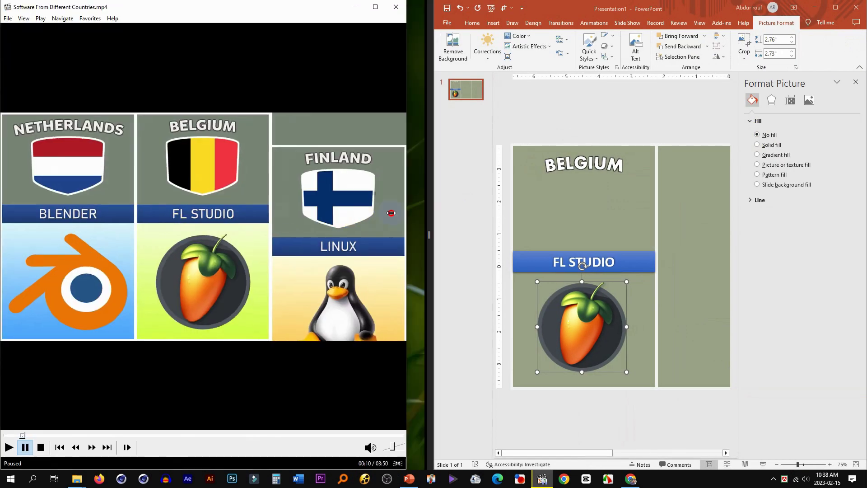
pyautogui.moveTo(434, 223); pyautogui.dragTo(376, 224)
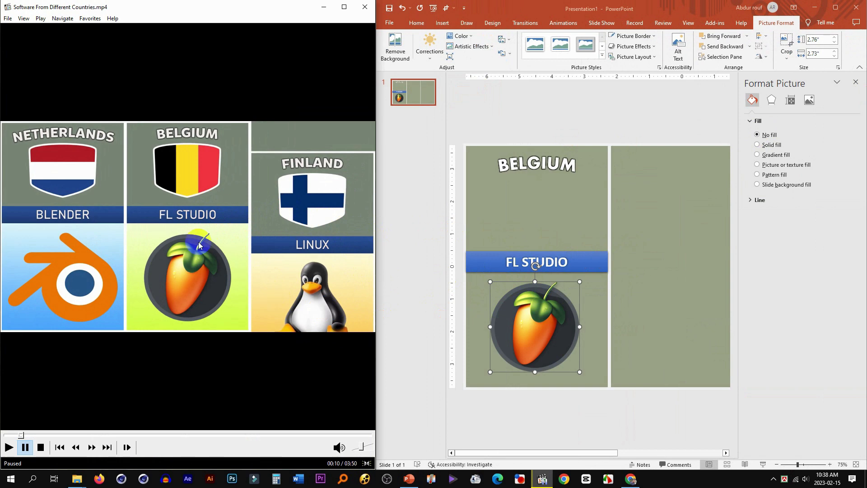
pyautogui.doubleClick(227, 201)
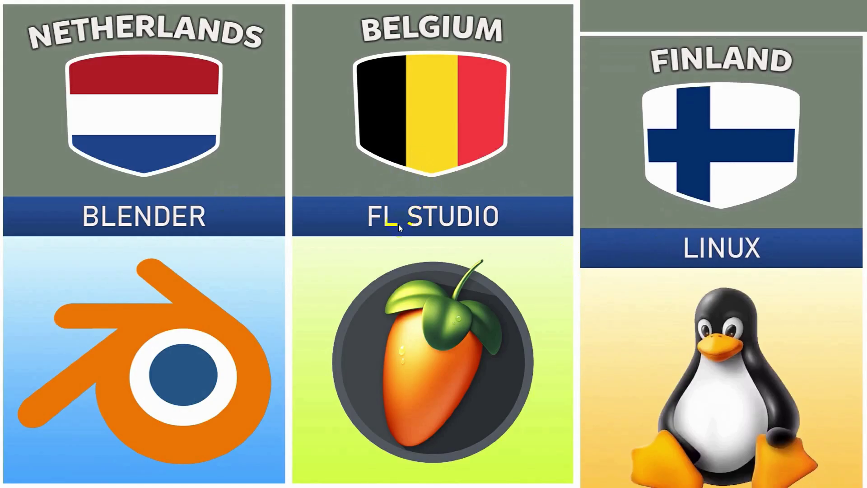
pyautogui.doubleClick(702, 199)
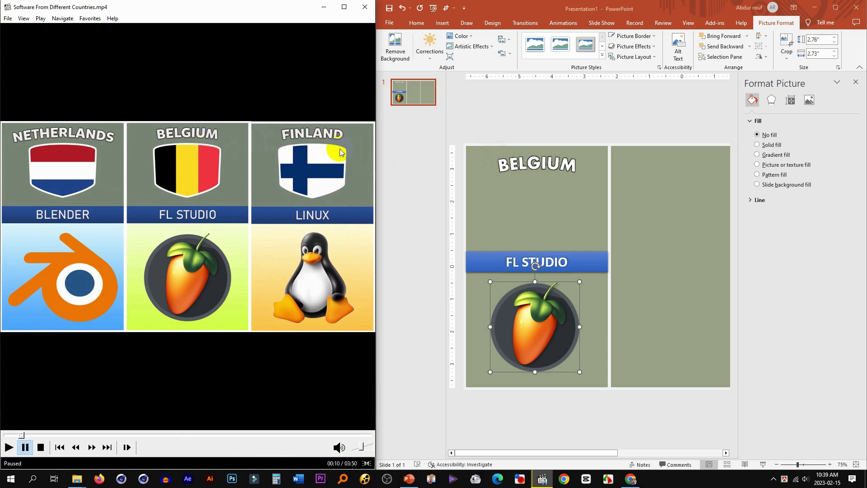
pyautogui.click(835, 7)
pyautogui.click(311, 107)
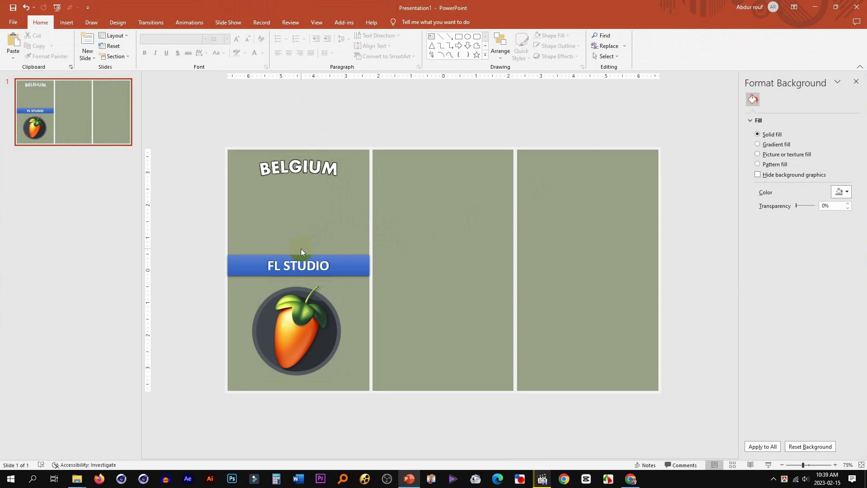
pyautogui.click(317, 305)
pyautogui.click(67, 22)
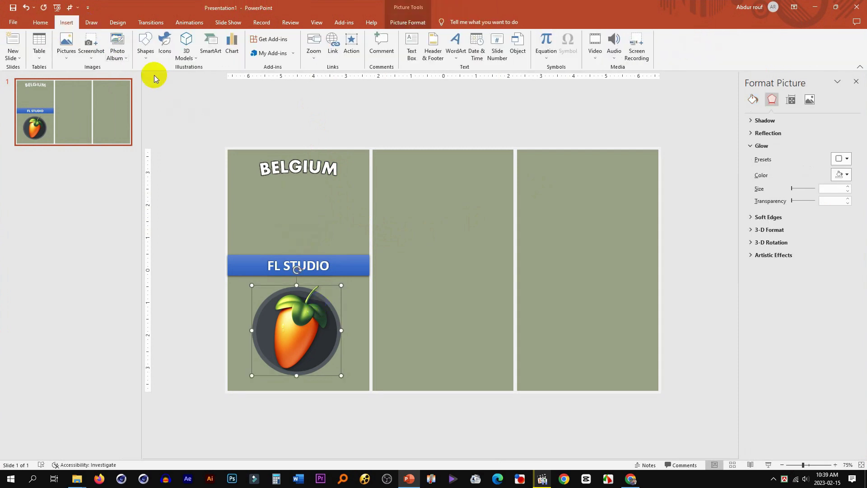
pyautogui.click(145, 60)
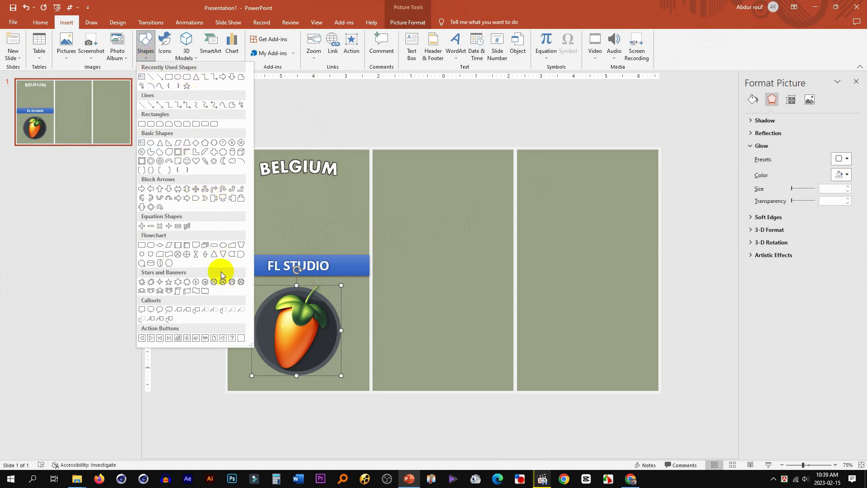
pyautogui.click(151, 259)
pyautogui.moveTo(259, 185); pyautogui.dragTo(336, 239)
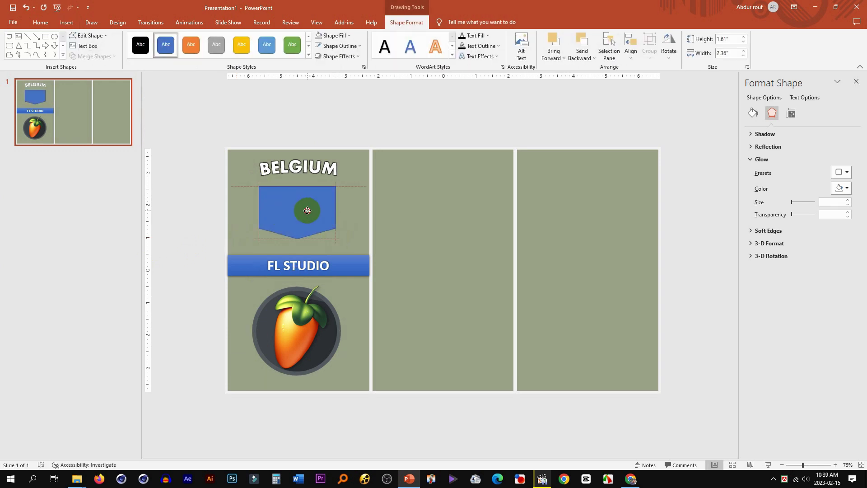
pyautogui.click(90, 36)
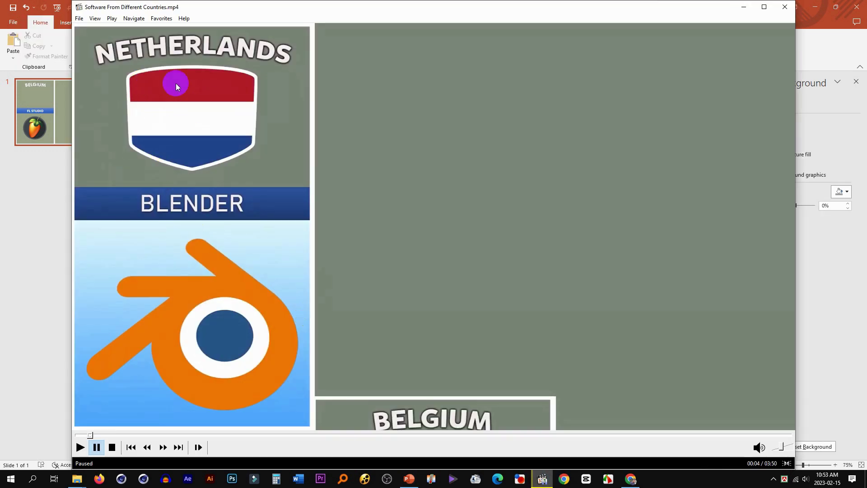
# Draw a flowchart Delay shape below BELGIUM, rotated into a wider, flatter dome
pyautogui.click(202, 103)
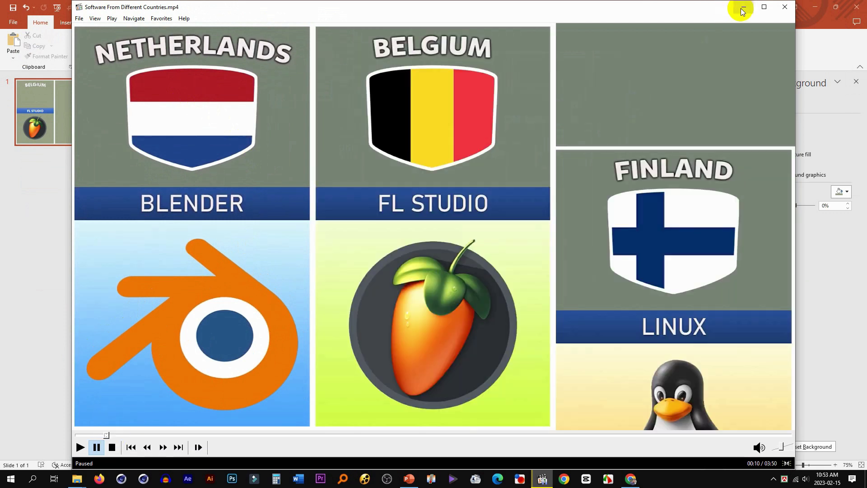
pyautogui.click(742, 9)
pyautogui.click(40, 23)
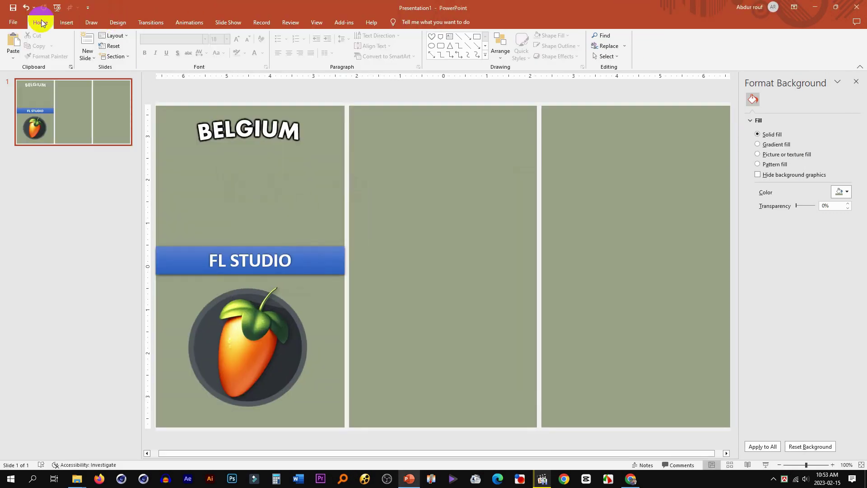
pyautogui.click(67, 22)
pyautogui.click(145, 50)
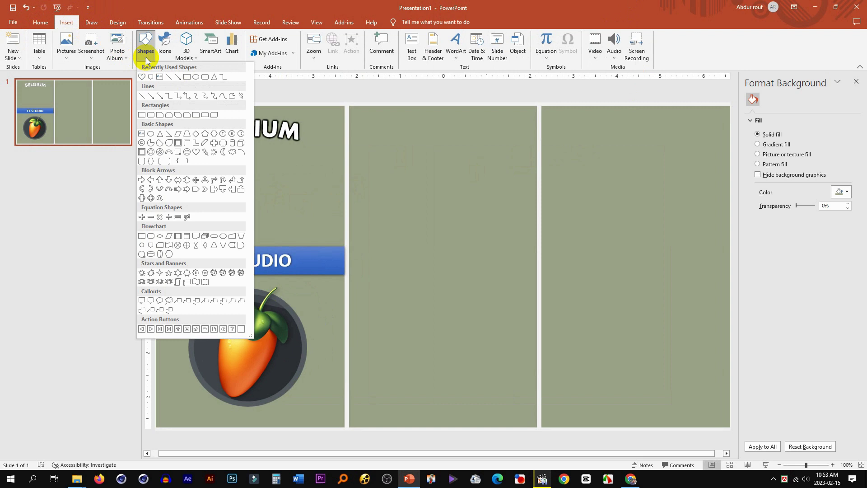
pyautogui.click(241, 244)
pyautogui.moveTo(211, 157); pyautogui.dragTo(278, 227)
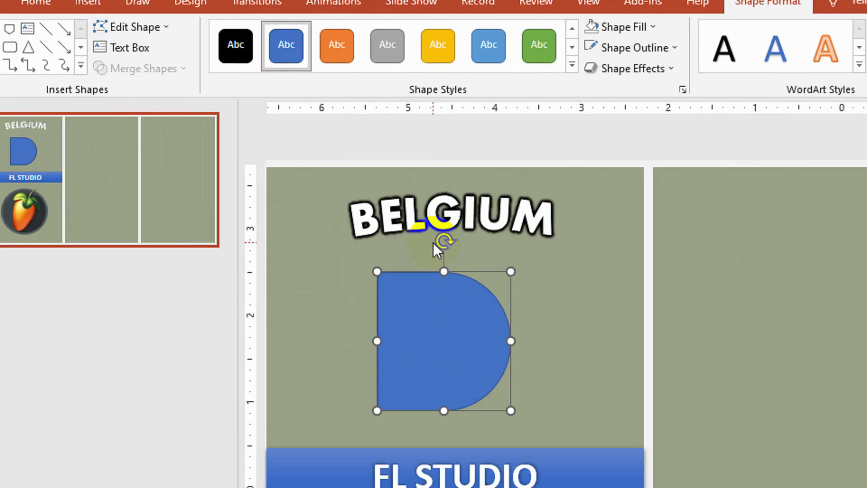
pyautogui.moveTo(433, 242); pyautogui.dragTo(356, 326)
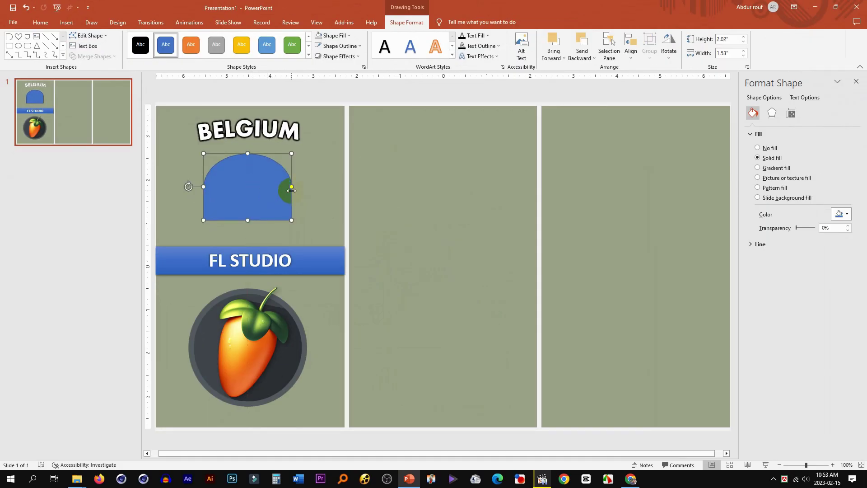
pyautogui.moveTo(292, 189); pyautogui.dragTo(304, 186)
pyautogui.moveTo(248, 212); pyautogui.dragTo(260, 175)
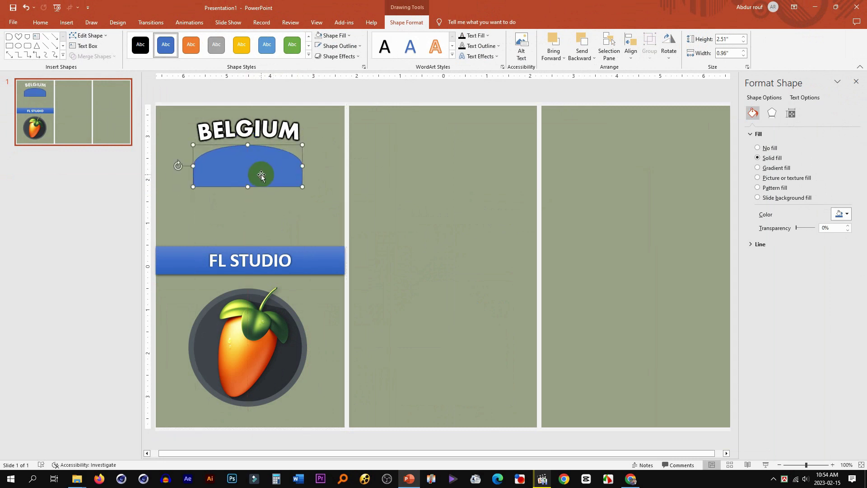
# Edit the dome's points, lowering its bottom corners to flatten the base
pyautogui.click(98, 39)
pyautogui.click(90, 58)
pyautogui.scroll(5, 618, 327)
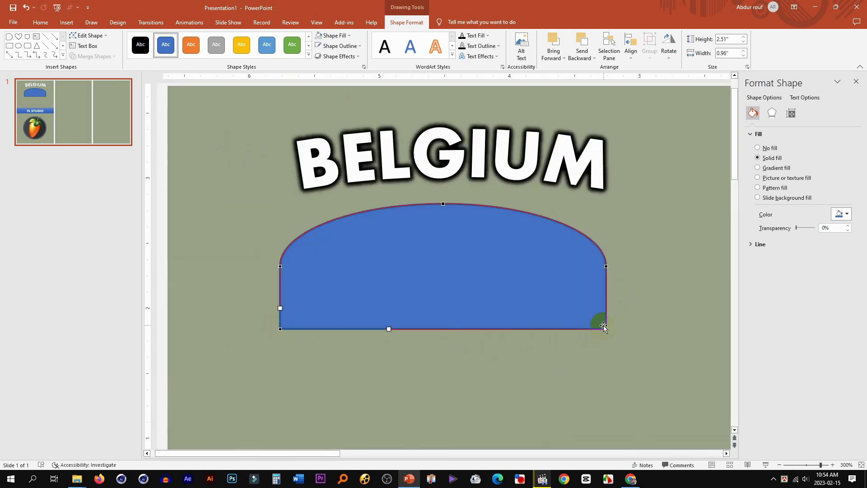
pyautogui.click(249, 310)
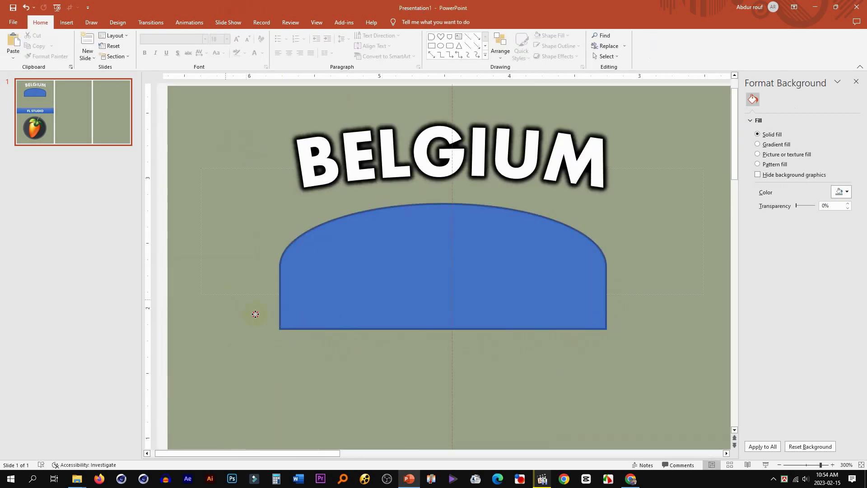
pyautogui.click(586, 315)
pyautogui.click(90, 35)
pyautogui.click(93, 58)
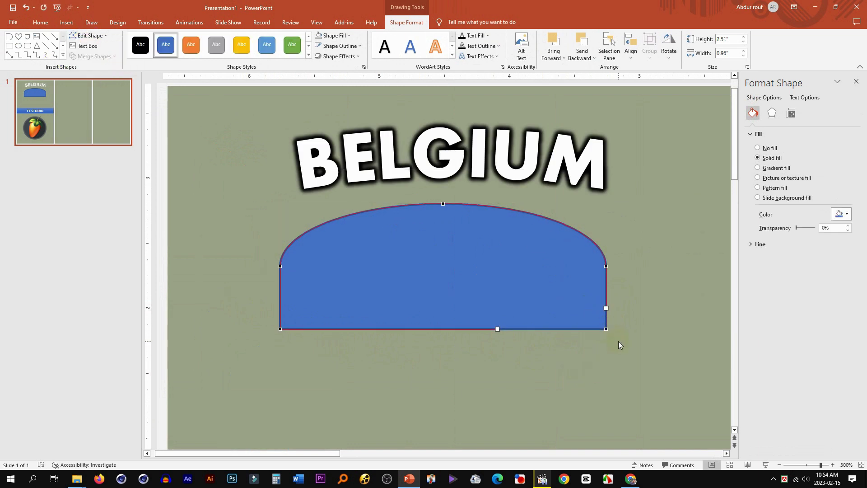
pyautogui.moveTo(606, 328); pyautogui.dragTo(607, 335)
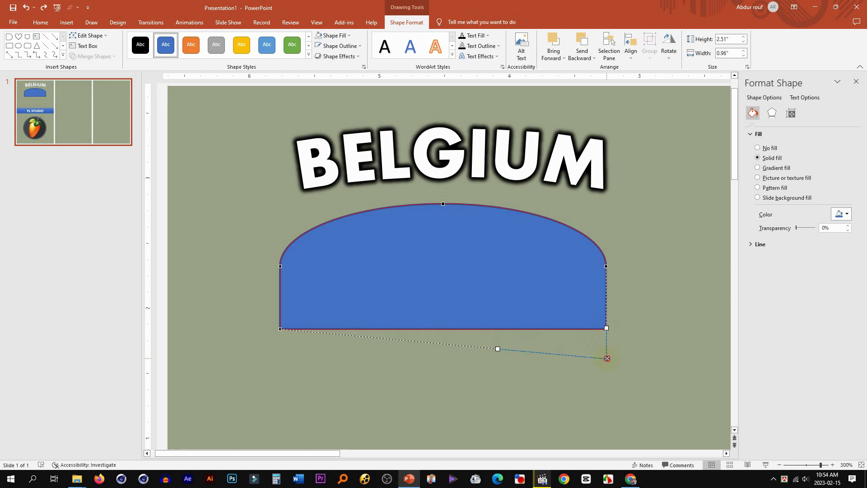
pyautogui.moveTo(607, 358); pyautogui.dragTo(607, 359)
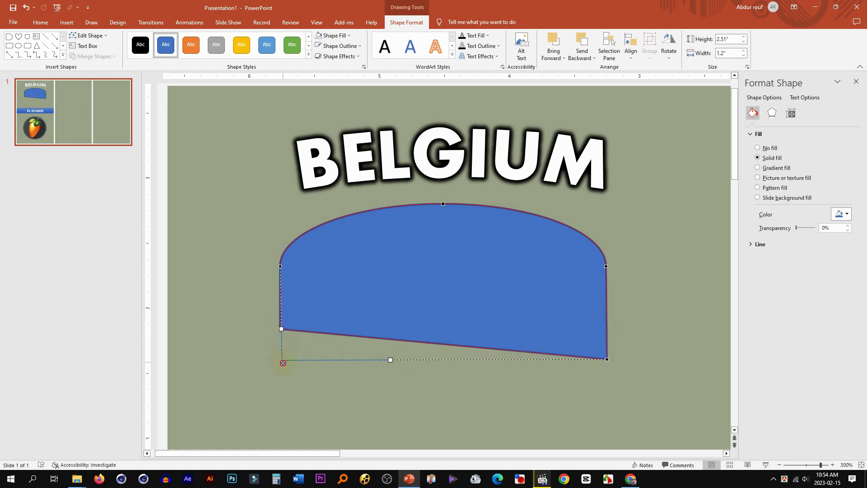
pyautogui.moveTo(281, 364); pyautogui.dragTo(280, 363)
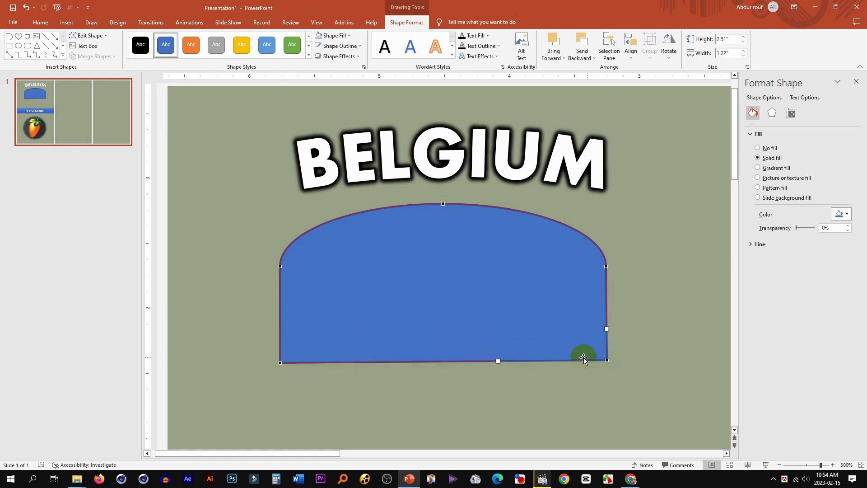
# Realign the bottom-right corner point so the dome's bottom edge is level
pyautogui.scroll(-5, 526, 354)
pyautogui.scroll(3, 271, 165)
pyautogui.click(318, 189)
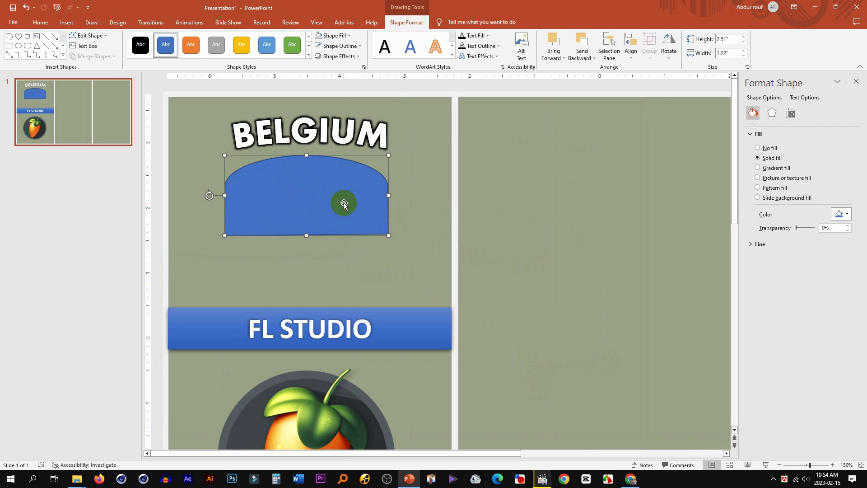
pyautogui.scroll(5, 320, 212)
pyautogui.click(90, 35)
pyautogui.click(93, 57)
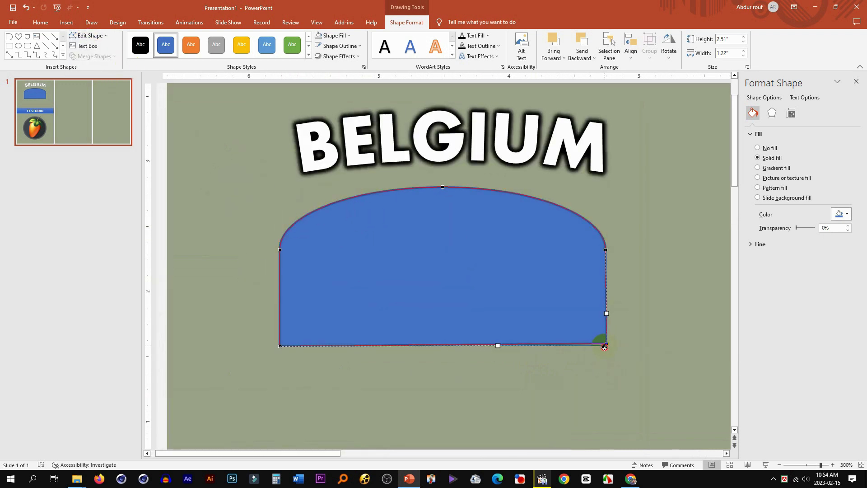
pyautogui.moveTo(605, 347); pyautogui.dragTo(605, 345)
pyautogui.scroll(-5, 335, 213)
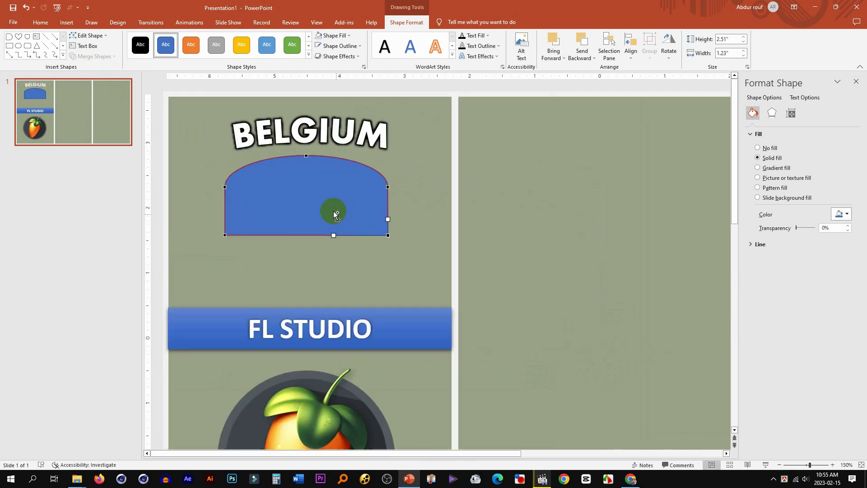
pyautogui.click(411, 150)
pyautogui.scroll(-1, 105, 27)
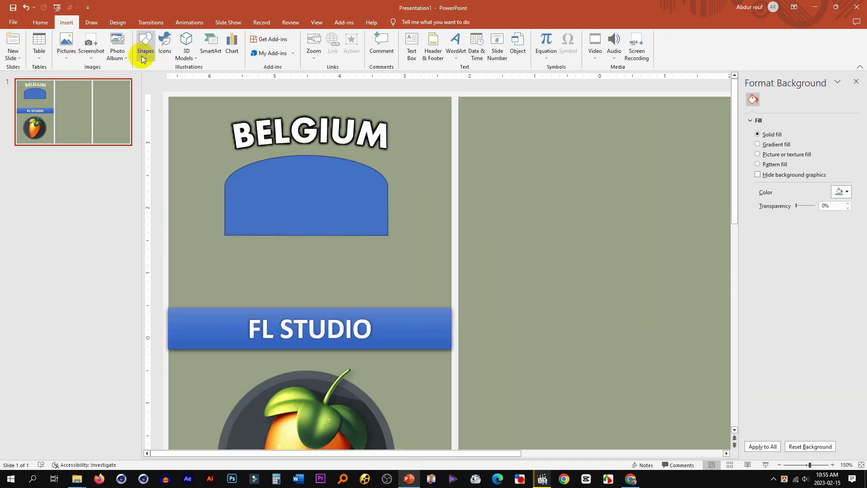
# Draw a blue heart over the dome and widen it to 2.51 inches to match
pyautogui.click(144, 50)
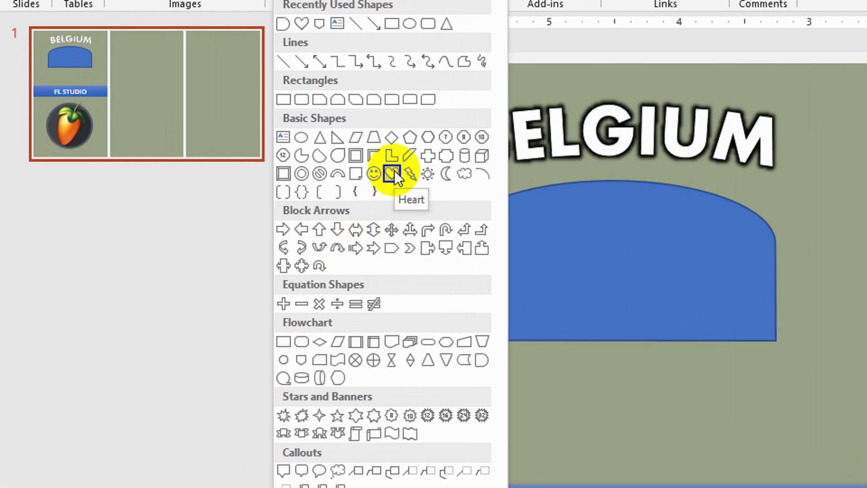
pyautogui.click(391, 173)
pyautogui.moveTo(473, 280); pyautogui.dragTo(764, 442)
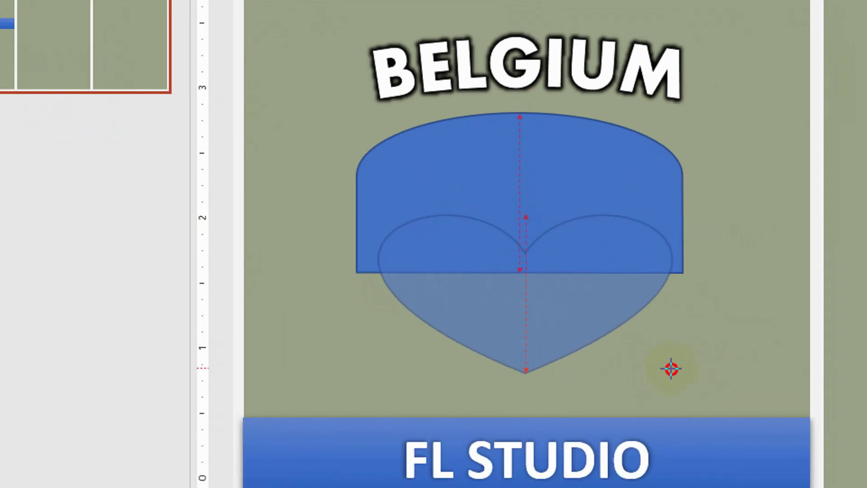
pyautogui.click(311, 243)
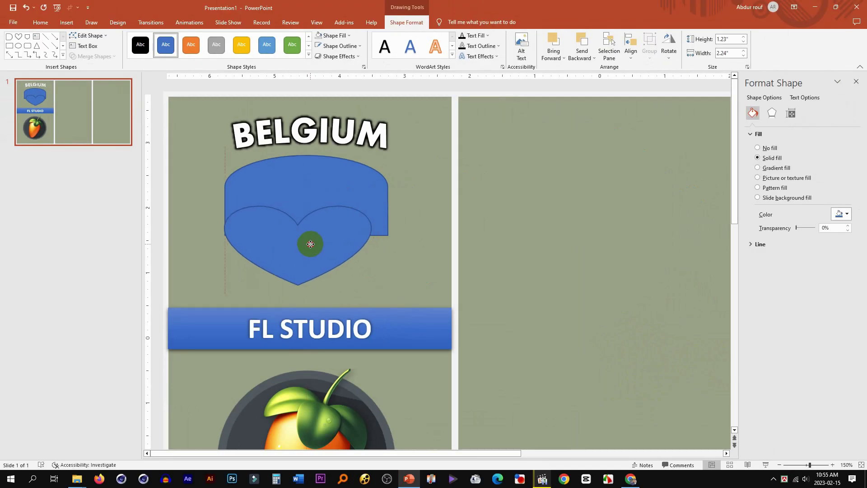
pyautogui.moveTo(371, 244); pyautogui.dragTo(382, 249)
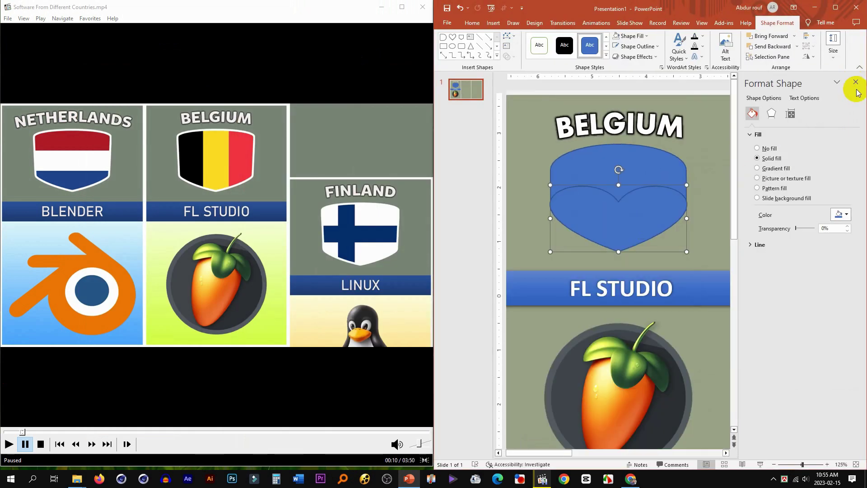
pyautogui.click(856, 82)
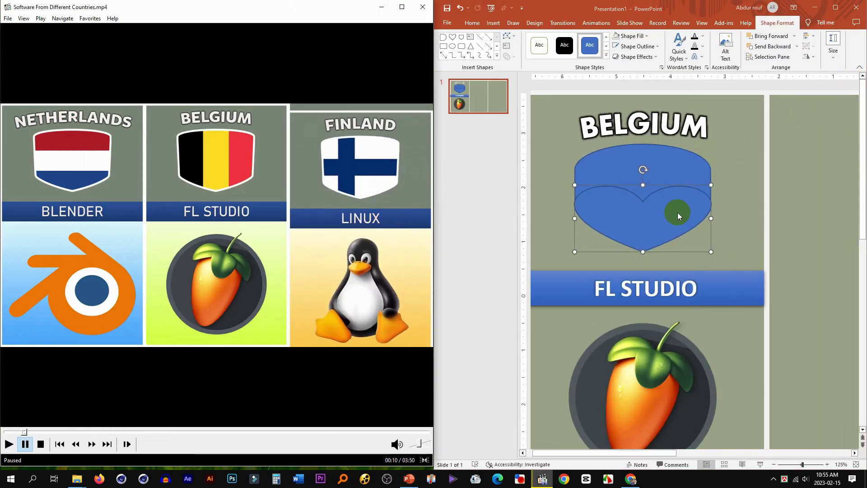
pyautogui.moveTo(652, 214); pyautogui.dragTo(652, 224)
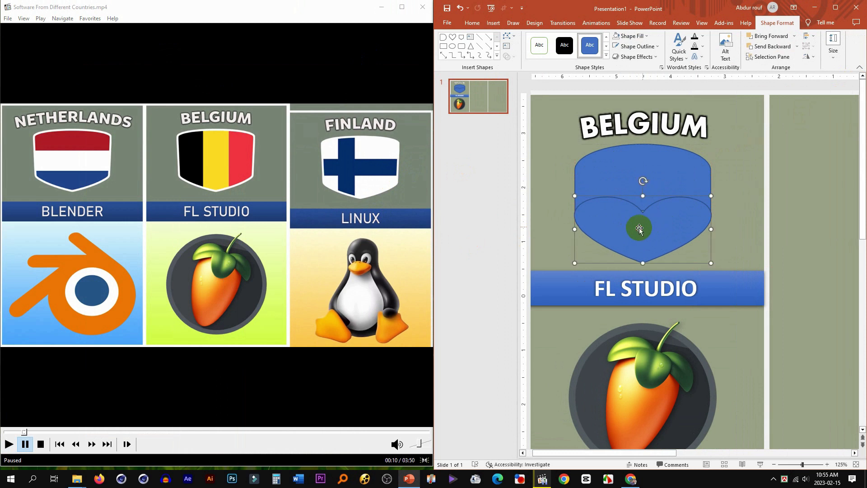
# Nudge the heart slightly up under the rounded top, then select both dome and heart
pyautogui.press('super+Up')
pyautogui.scroll(10, 224, 202)
pyautogui.moveTo(300, 265); pyautogui.dragTo(304, 265)
pyautogui.moveTo(476, 208); pyautogui.dragTo(476, 206)
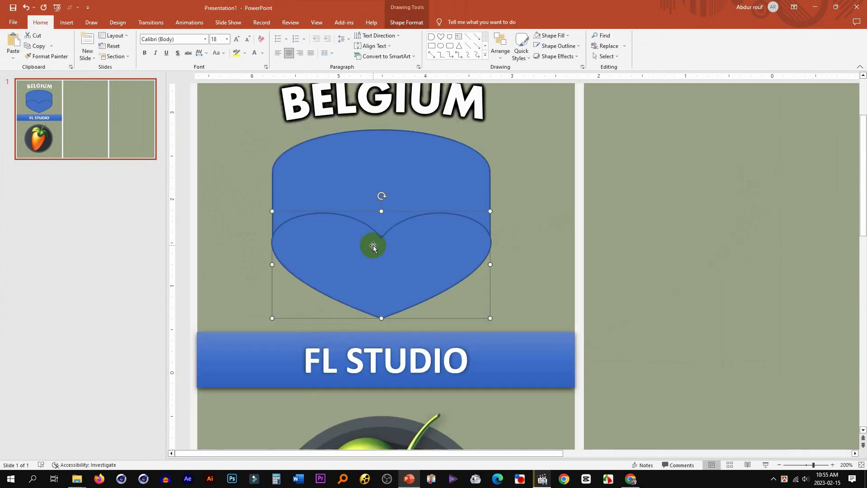
pyautogui.scroll(-3, 393, 237)
pyautogui.click(308, 150)
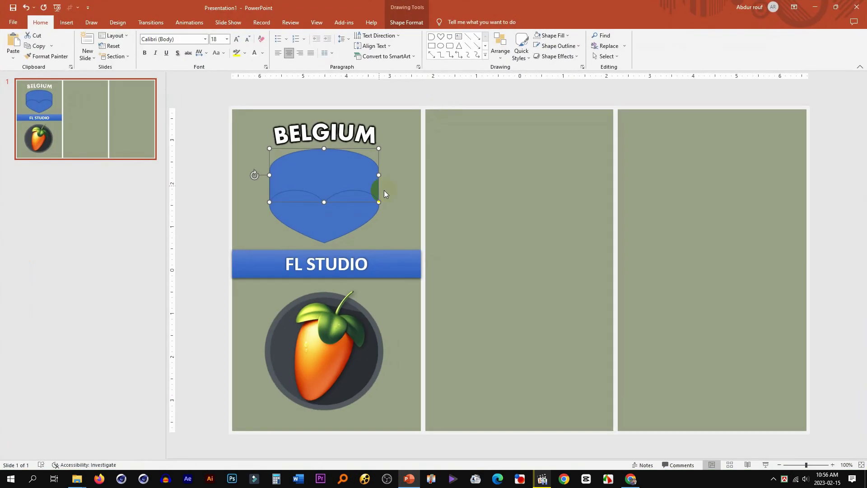
pyautogui.keyDown('shift'); pyautogui.click(327, 221); pyautogui.keyUp('shift')
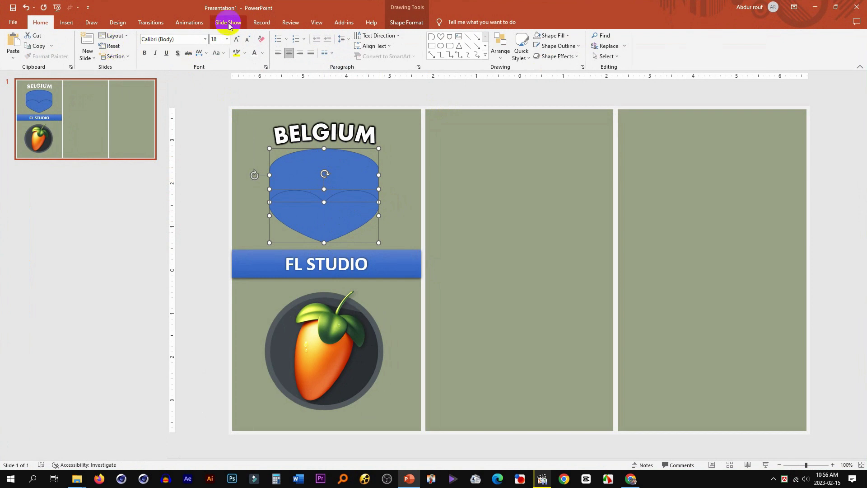
# Raise the dome's top edge and use Edit Points to lower the heart's bottom tip slightly
pyautogui.click(407, 22)
pyautogui.click(93, 56)
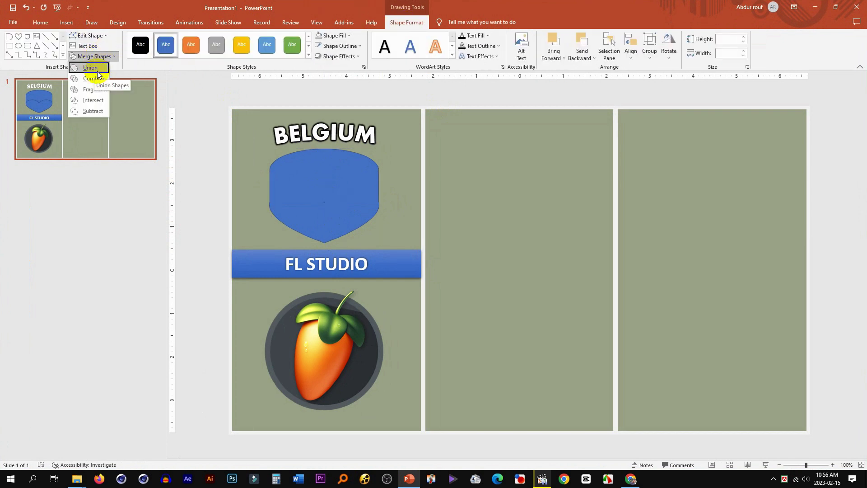
pyautogui.scroll(5, 365, 239)
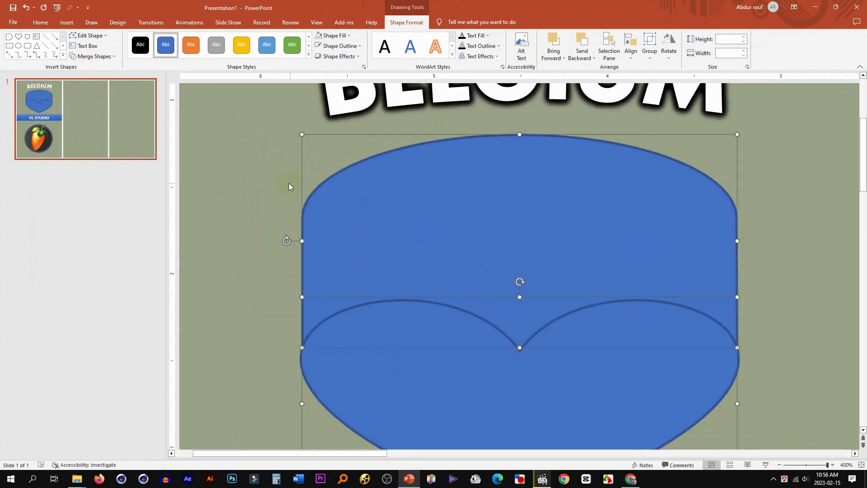
pyautogui.moveTo(519, 134); pyautogui.dragTo(520, 127)
pyautogui.click(387, 360)
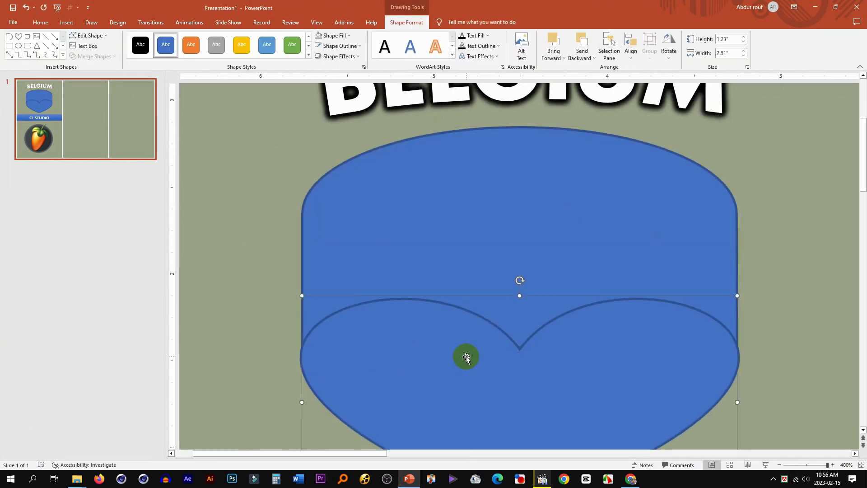
pyautogui.keyDown('shift'); pyautogui.click(396, 175); pyautogui.keyUp('shift')
pyautogui.keyDown('ctrl'); pyautogui.scroll(-4, 397, 175); pyautogui.keyUp('ctrl')
pyautogui.click(408, 318)
pyautogui.click(386, 294)
pyautogui.click(88, 35)
pyautogui.click(93, 56)
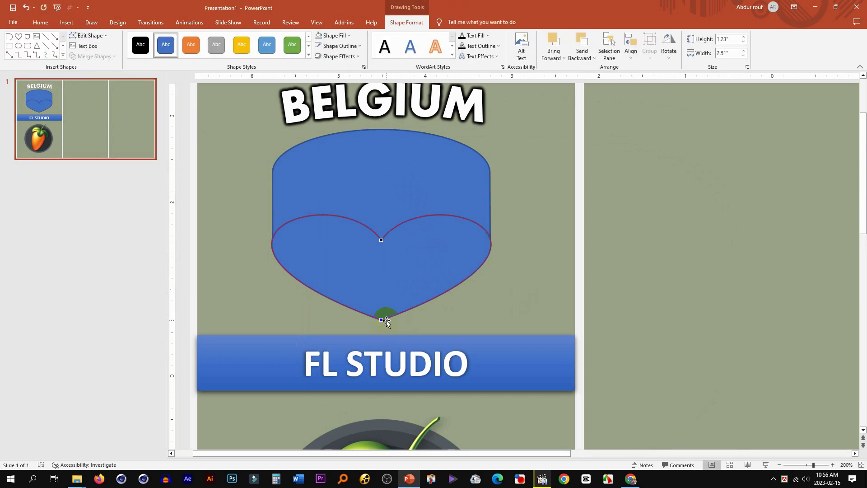
pyautogui.click(382, 317)
pyautogui.moveTo(381, 315); pyautogui.dragTo(381, 318)
# Preview the merge, then resize the heart and nudge the dome so their edges line up
pyautogui.click(475, 202)
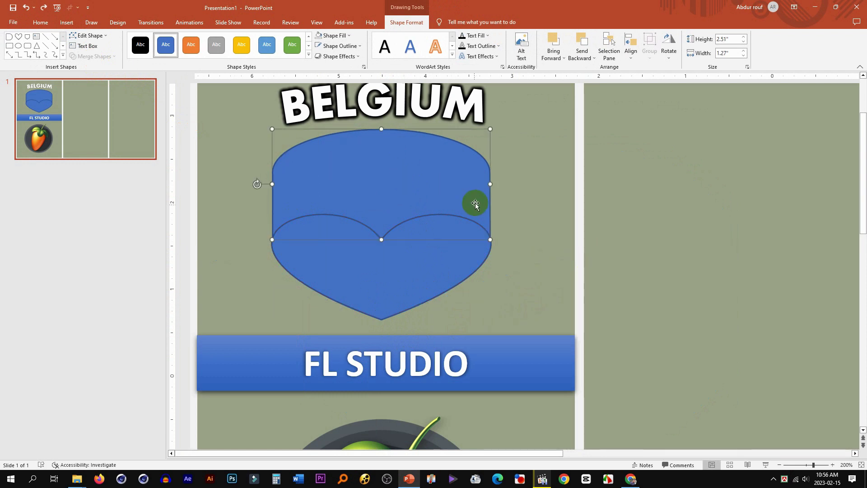
pyautogui.moveTo(532, 294); pyautogui.dragTo(187, 100)
pyautogui.click(93, 56)
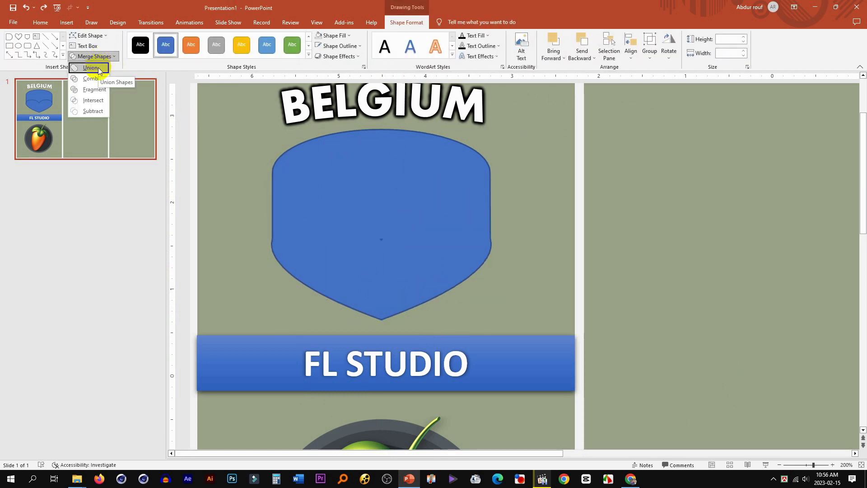
pyautogui.scroll(5, 496, 253)
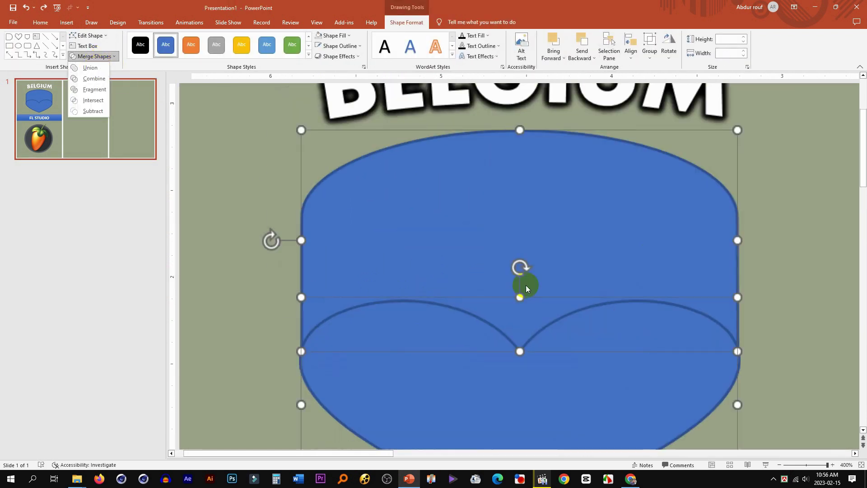
pyautogui.click(673, 364)
pyautogui.moveTo(737, 404); pyautogui.dragTo(736, 403)
pyautogui.moveTo(310, 394); pyautogui.dragTo(302, 401)
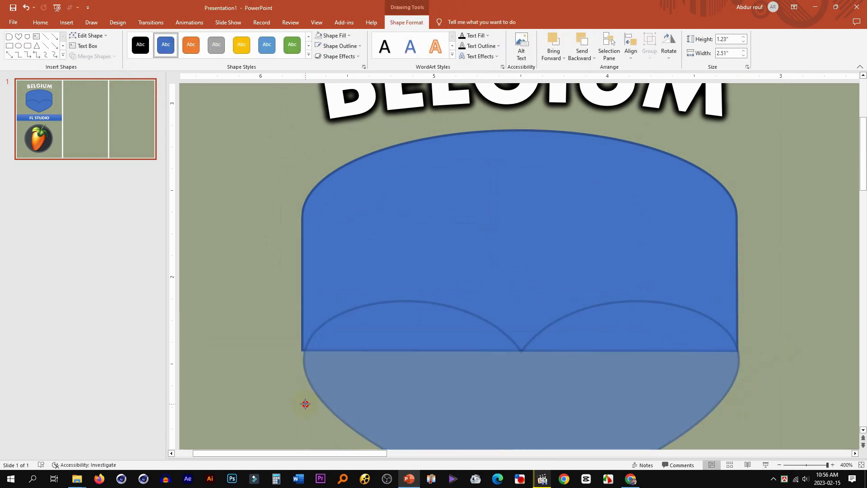
pyautogui.click(524, 253)
pyautogui.moveTo(530, 174); pyautogui.dragTo(531, 171)
# Union the dome and heart into one blue shield and move it under BELGIUM
pyautogui.scroll(-5, 531, 172)
pyautogui.click(343, 184)
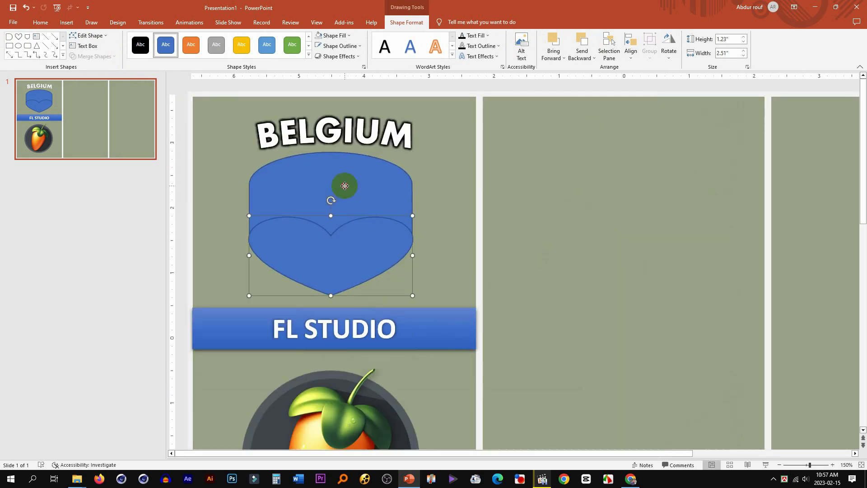
pyautogui.click(94, 56)
pyautogui.click(92, 68)
pyautogui.scroll(-4, 399, 256)
pyautogui.moveTo(412, 196); pyautogui.dragTo(390, 191)
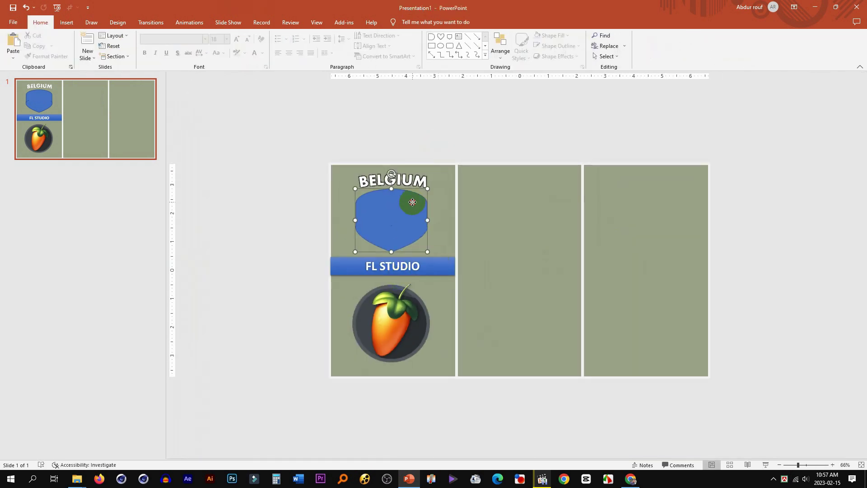
pyautogui.click(382, 219)
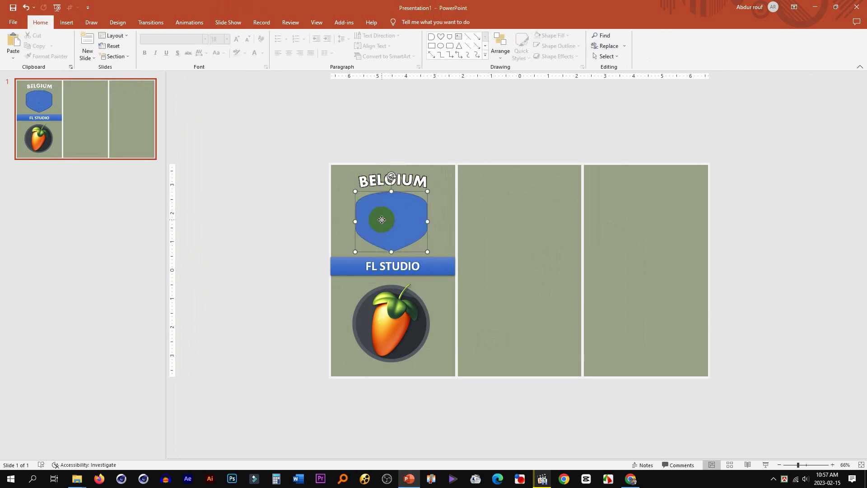
pyautogui.keyDown('ctrl'); pyautogui.scroll(3, 410, 215); pyautogui.keyUp('ctrl')
pyautogui.rightClick(307, 177)
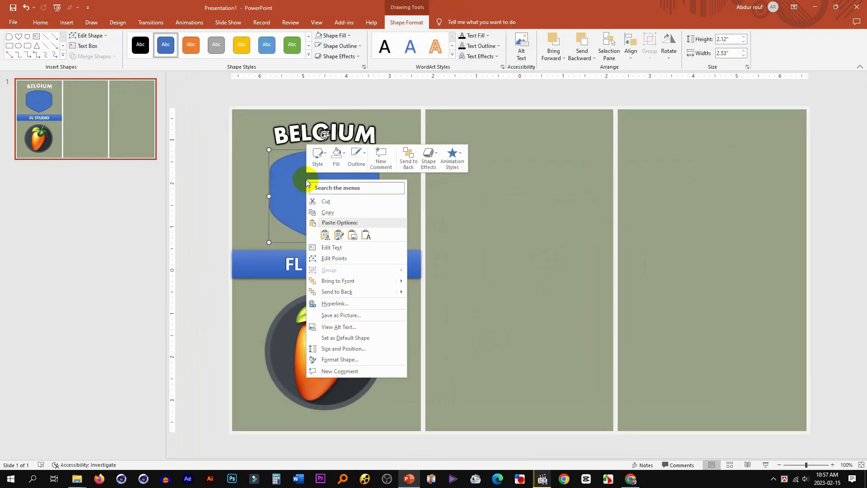
# Fill the shield with the Belgium.jpg flag picture from a file
pyautogui.click(343, 156)
pyautogui.click(353, 296)
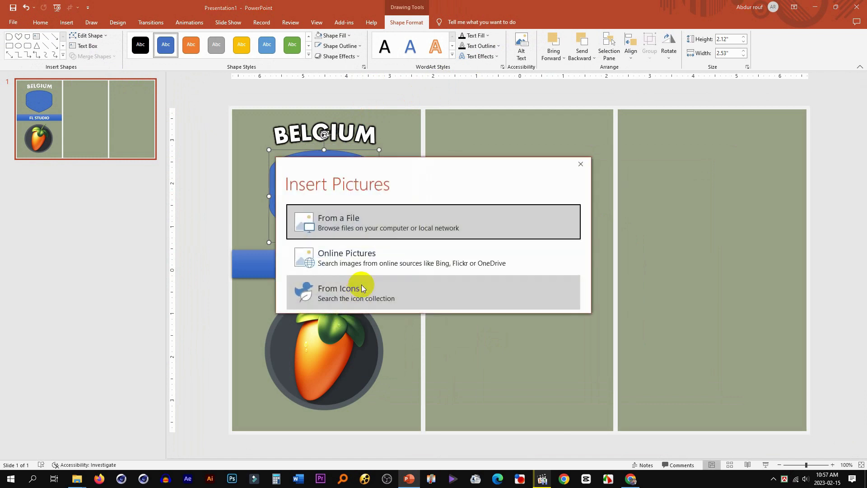
pyautogui.click(344, 222)
pyautogui.click(339, 150)
pyautogui.doubleClick(828, 79)
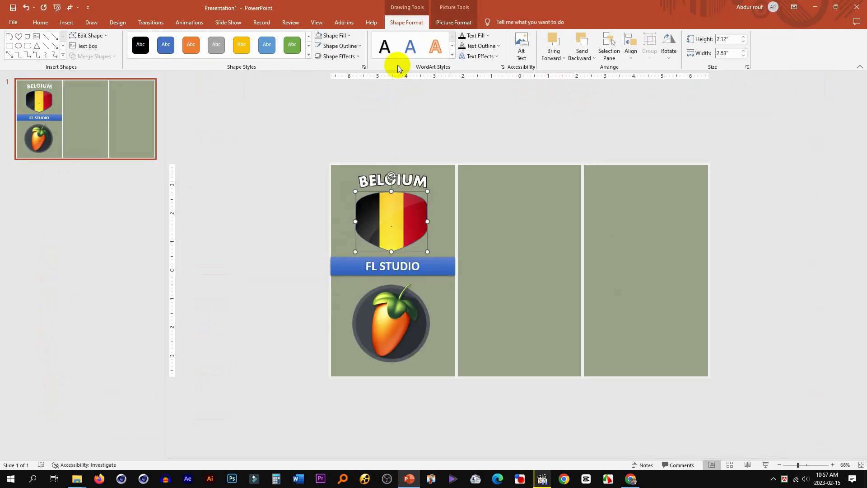
# Place the window beside the reference video and review the shield's outline and fill options
pyautogui.moveTo(447, 8)
pyautogui.mouseDown()
pyautogui.moveTo(599, 72)
pyautogui.moveTo(866, 135)
pyautogui.mouseUp()
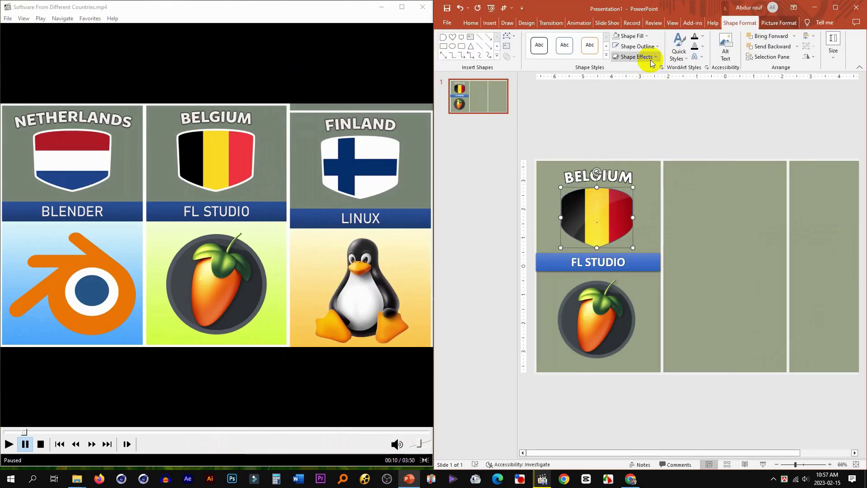
pyautogui.click(637, 46)
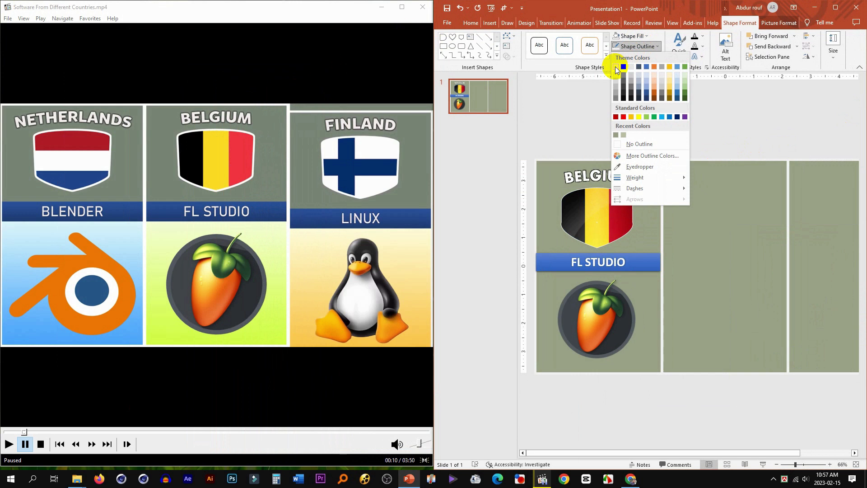
pyautogui.click(631, 35)
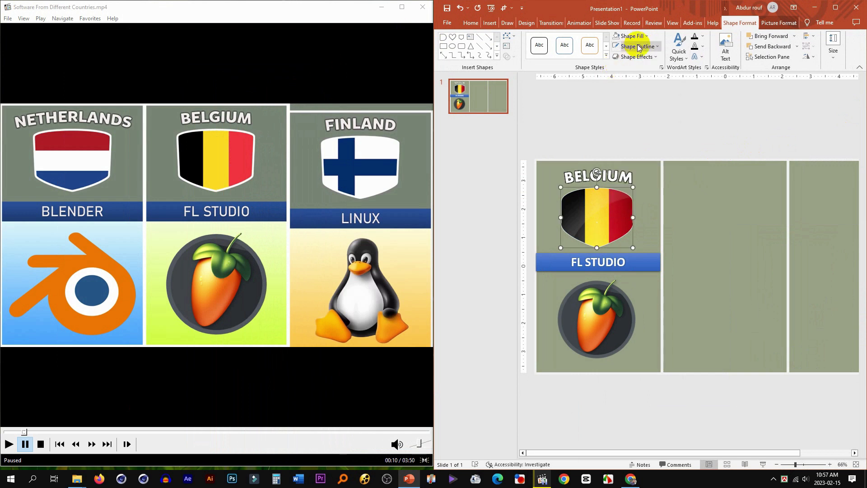
pyautogui.click(631, 36)
pyautogui.click(637, 46)
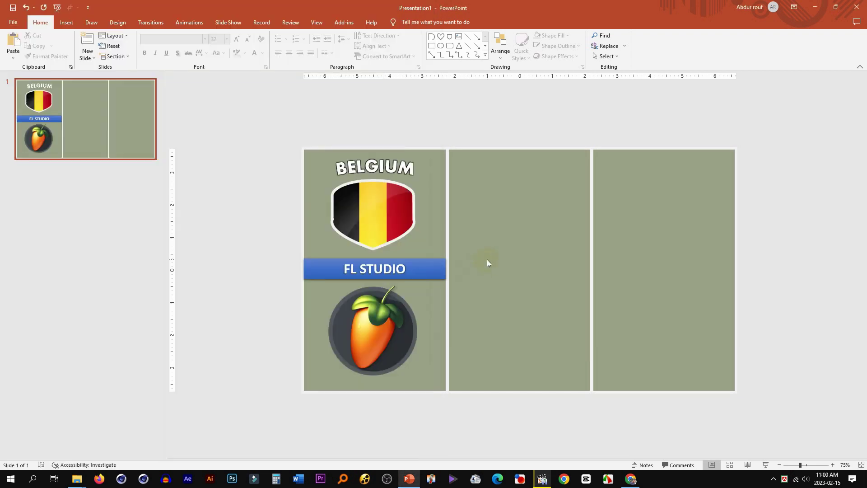
# Undo the accidental drag so the Belgium/FL Studio tile stays in the first panel, then go to Insert
pyautogui.moveTo(485, 186); pyautogui.dragTo(571, 252)
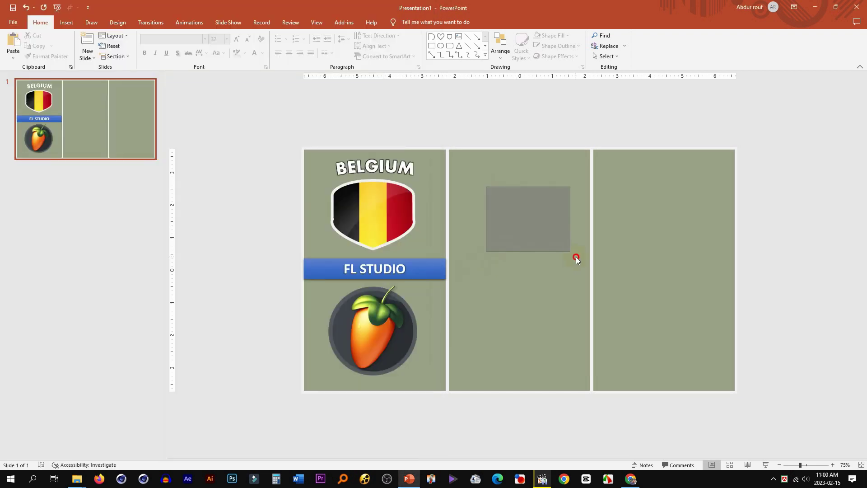
pyautogui.moveTo(386, 325)
pyautogui.mouseDown()
pyautogui.moveTo(271, 274)
pyautogui.moveTo(343, 307)
pyautogui.mouseUp()
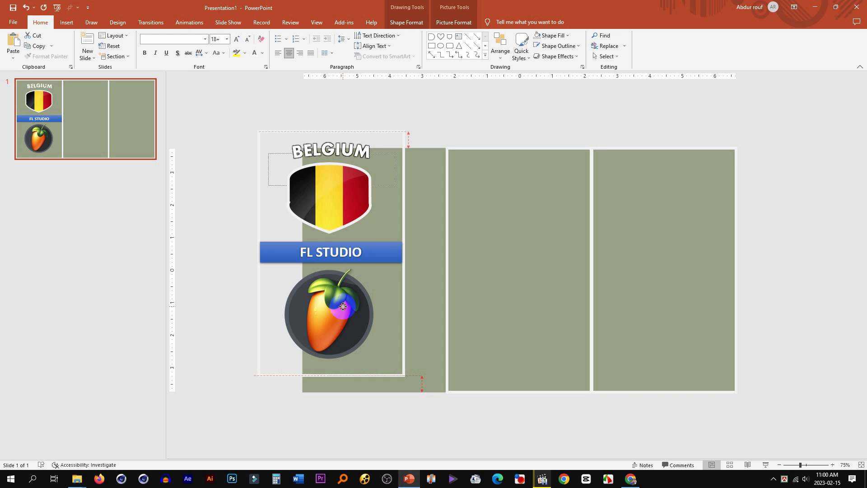
pyautogui.moveTo(342, 306); pyautogui.dragTo(343, 307)
pyautogui.hotkey('ctrl', 'z')
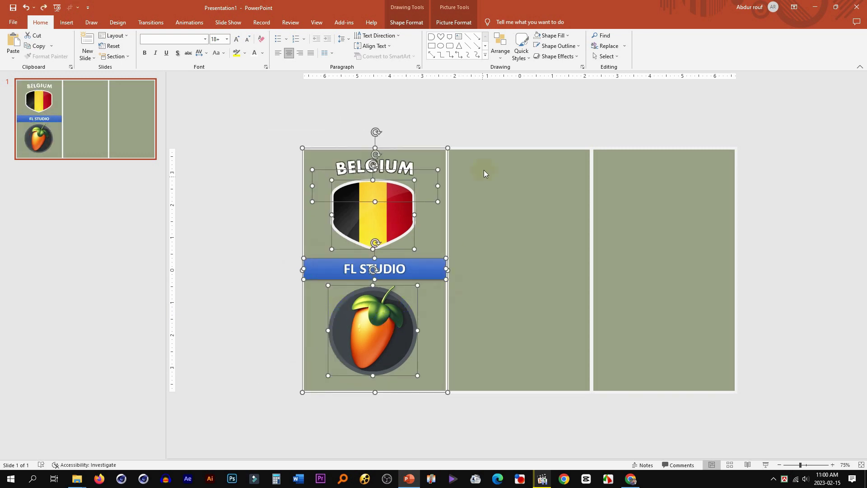
pyautogui.click(503, 119)
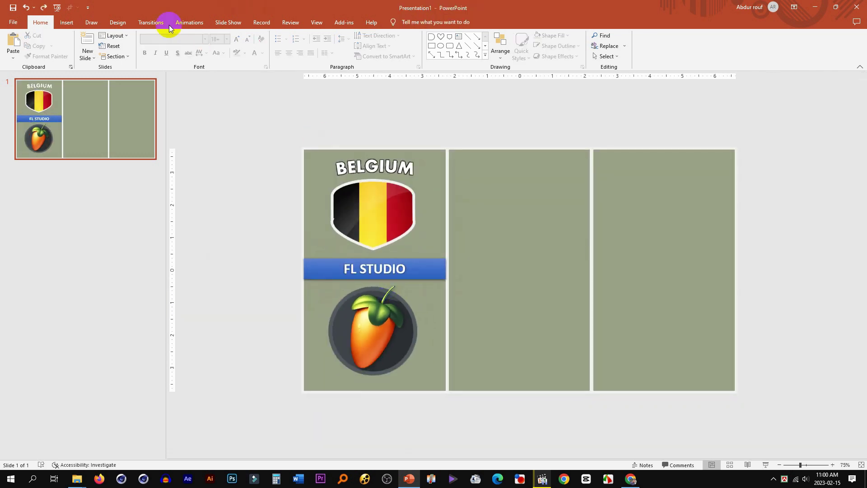
pyautogui.click(67, 22)
# Draw a rectangle over the lower half of the first panel and remove its outline
pyautogui.click(145, 47)
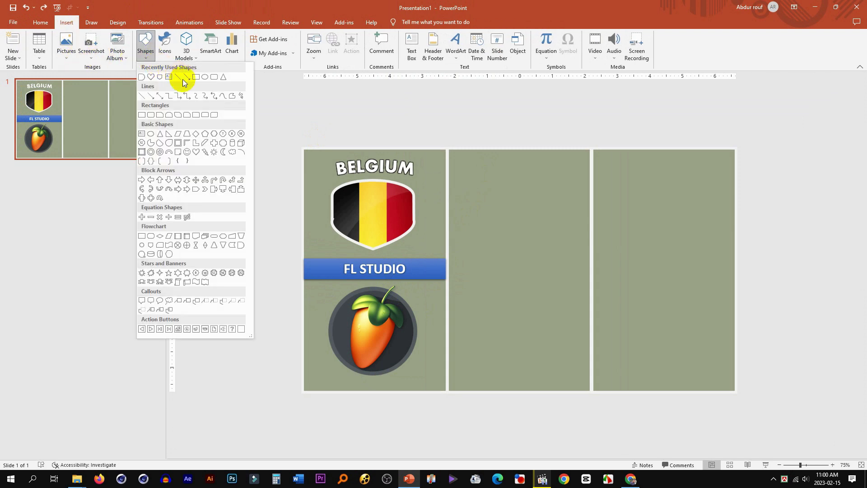
pyautogui.click(196, 77)
pyautogui.scroll(4, 340, 267)
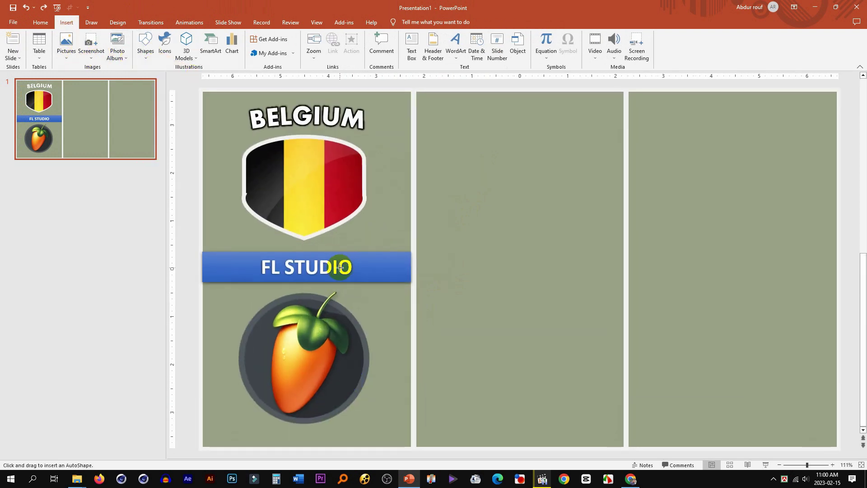
pyautogui.moveTo(204, 258)
pyautogui.mouseDown()
pyautogui.moveTo(411, 446)
pyautogui.moveTo(384, 432)
pyautogui.moveTo(384, 441)
pyautogui.mouseUp()
pyautogui.scroll(5, 411, 446)
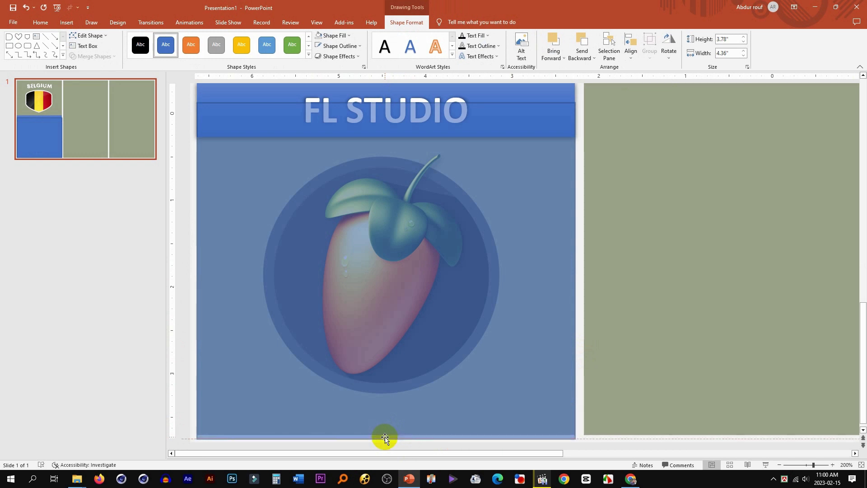
pyautogui.scroll(-3, 581, 249)
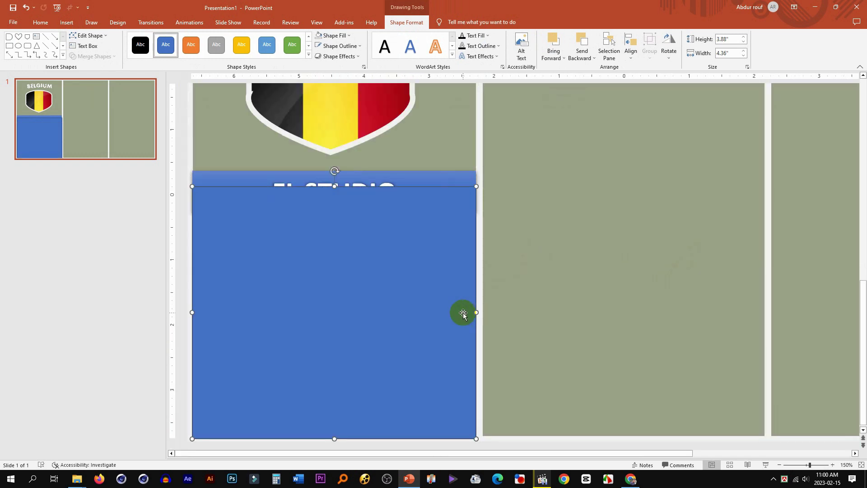
pyautogui.scroll(-3, 465, 310)
pyautogui.click(355, 46)
pyautogui.click(343, 132)
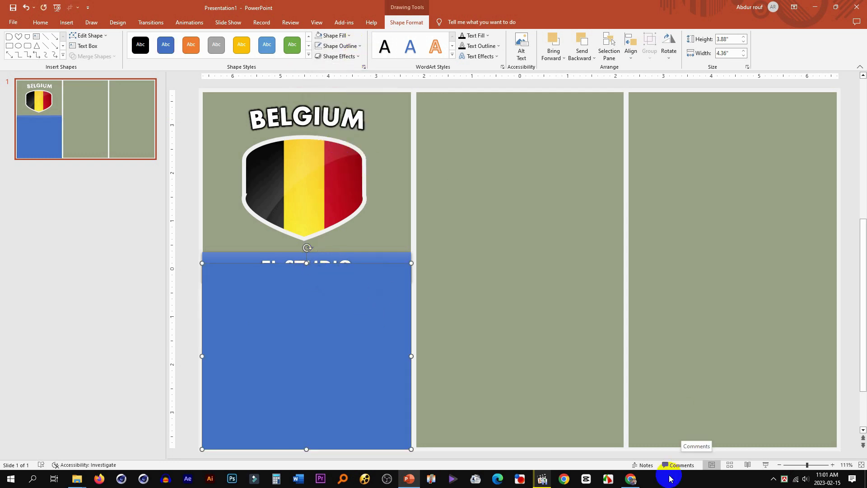
# Jump the reference video to the software flags frame and place it beside the slide
pyautogui.click(542, 478)
pyautogui.click(31, 431)
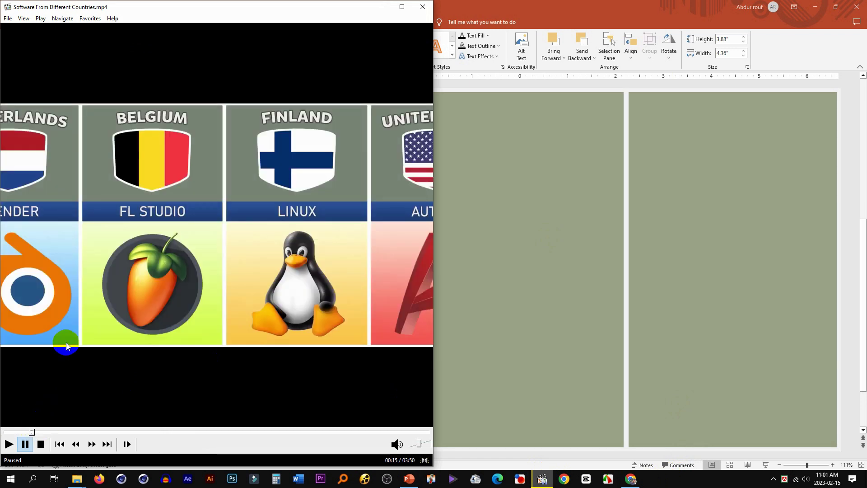
pyautogui.moveTo(345, 74)
pyautogui.mouseDown()
pyautogui.moveTo(553, 39)
pyautogui.moveTo(1, 181)
pyautogui.mouseUp()
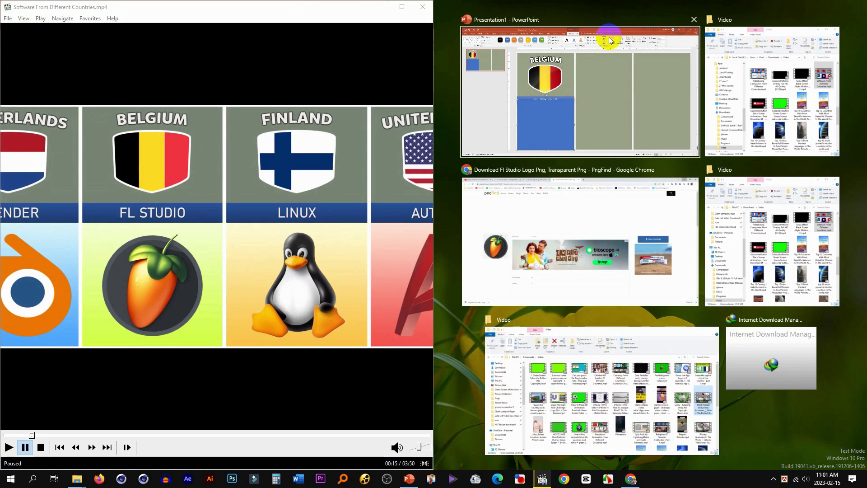
pyautogui.click(555, 81)
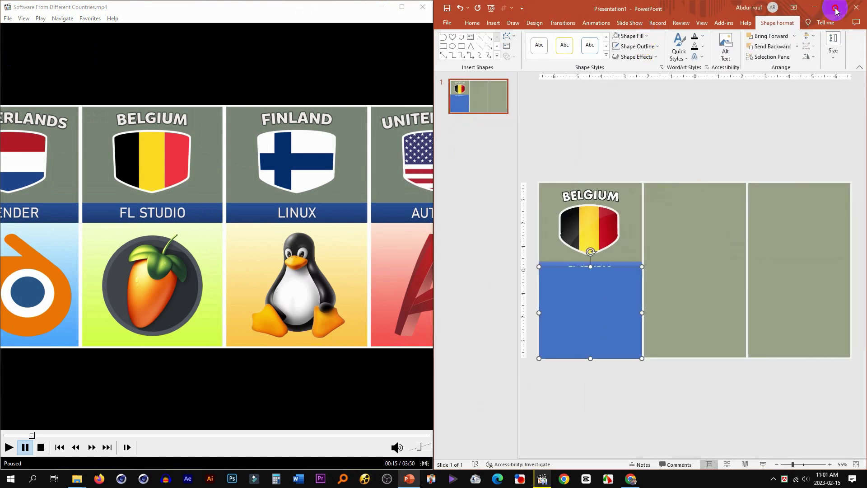
# Switch the rectangle to a gradient fill in Format Shape and delete the middle stop
pyautogui.click(836, 8)
pyautogui.rightClick(798, 303)
pyautogui.click(718, 319)
pyautogui.click(316, 325)
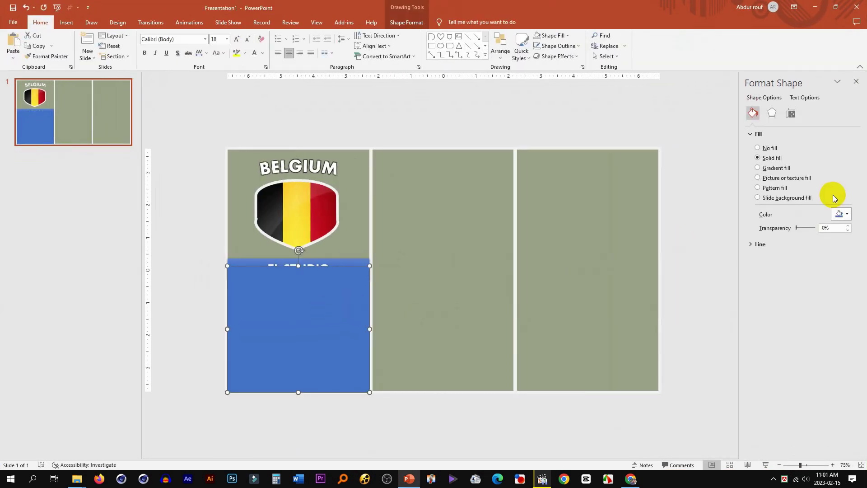
pyautogui.click(770, 168)
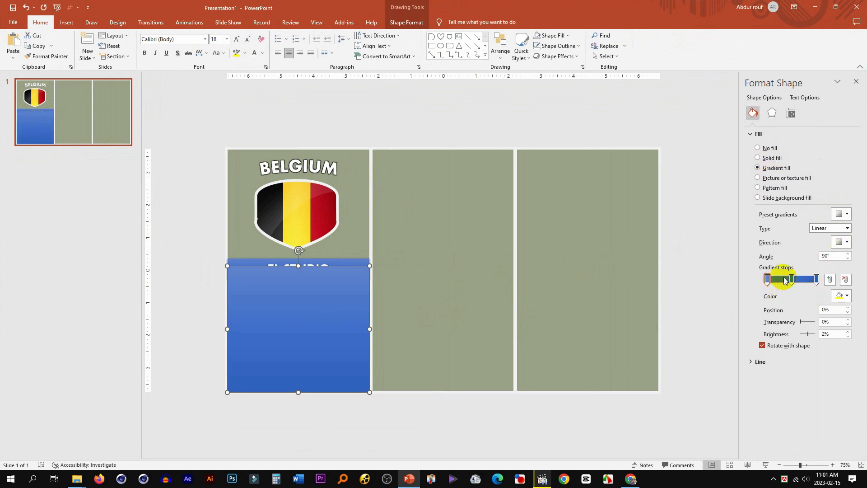
pyautogui.moveTo(791, 280); pyautogui.dragTo(768, 280)
# Colour the gradient's bottom stop green and top stop nearly white, then tile the windows side by side
pyautogui.click(840, 296)
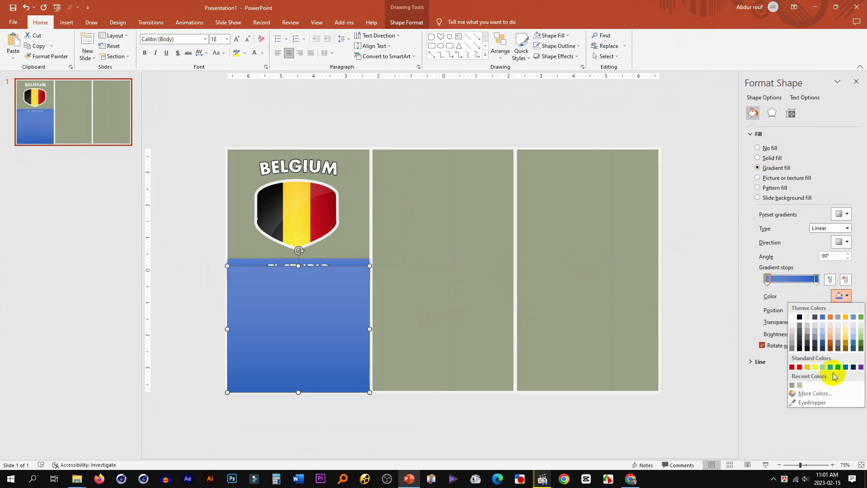
pyautogui.click(822, 367)
pyautogui.click(841, 296)
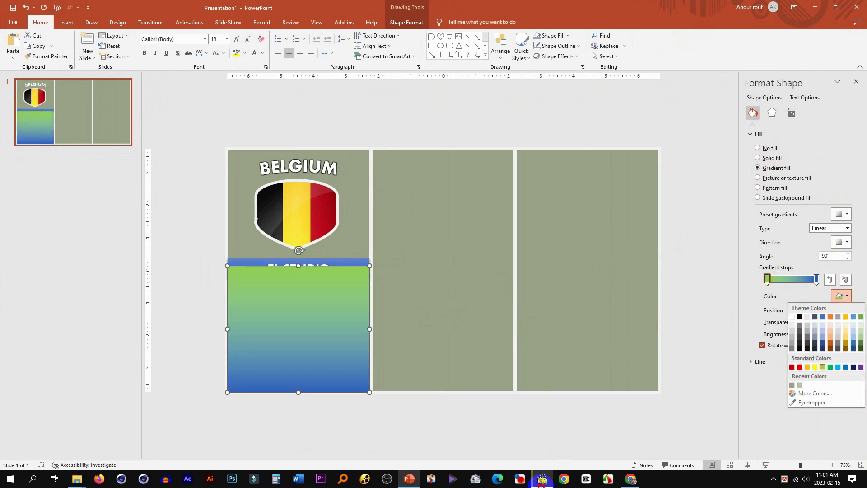
pyautogui.click(542, 479)
pyautogui.click(542, 478)
pyautogui.click(816, 278)
pyautogui.click(840, 296)
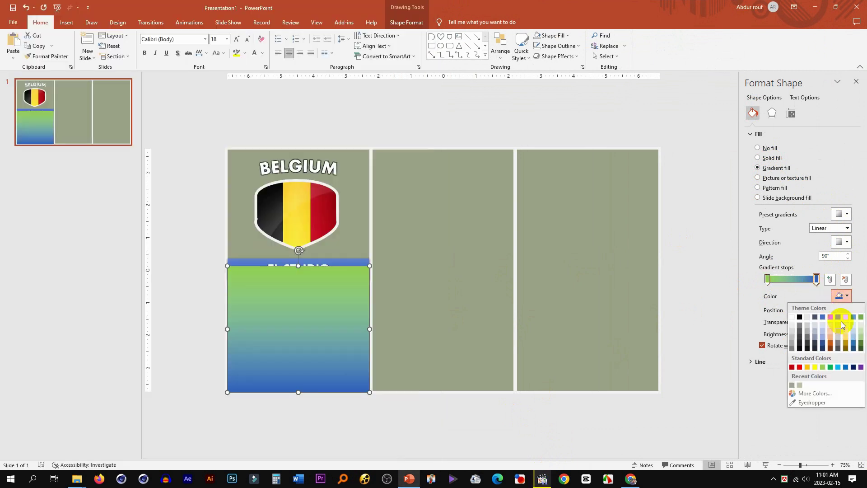
pyautogui.click(822, 367)
pyautogui.click(767, 279)
pyautogui.click(841, 296)
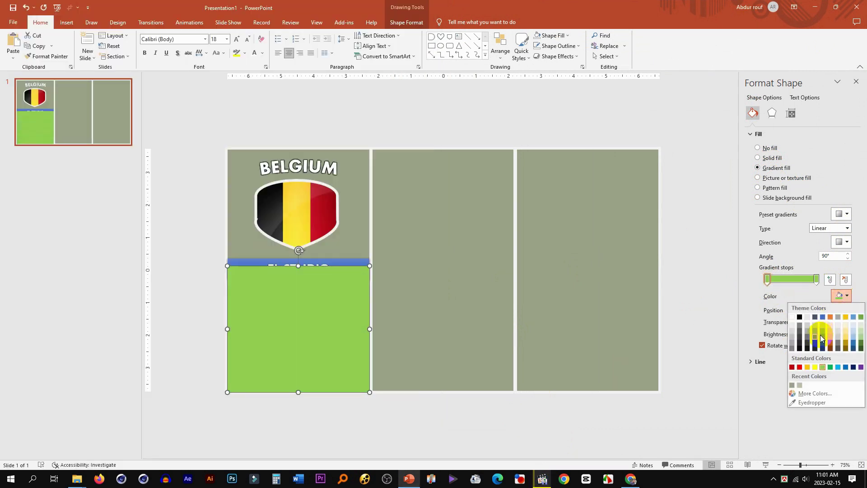
pyautogui.click(793, 335)
pyautogui.press('super+Right')
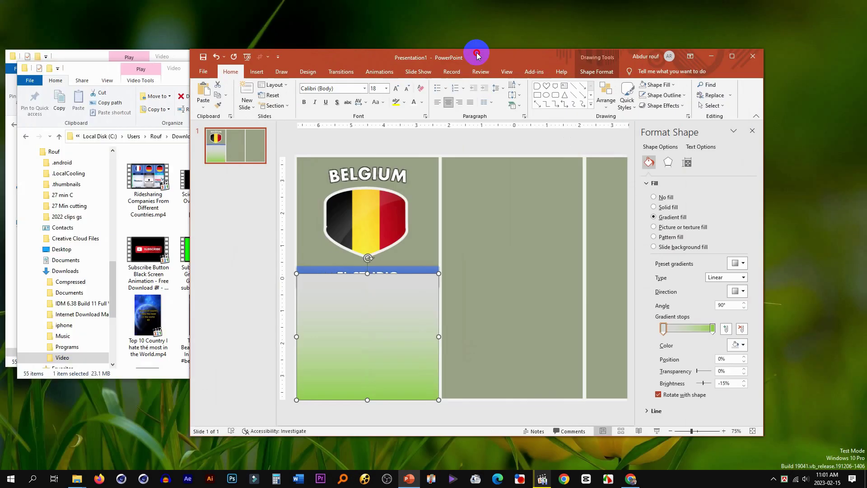
pyautogui.press('Return')
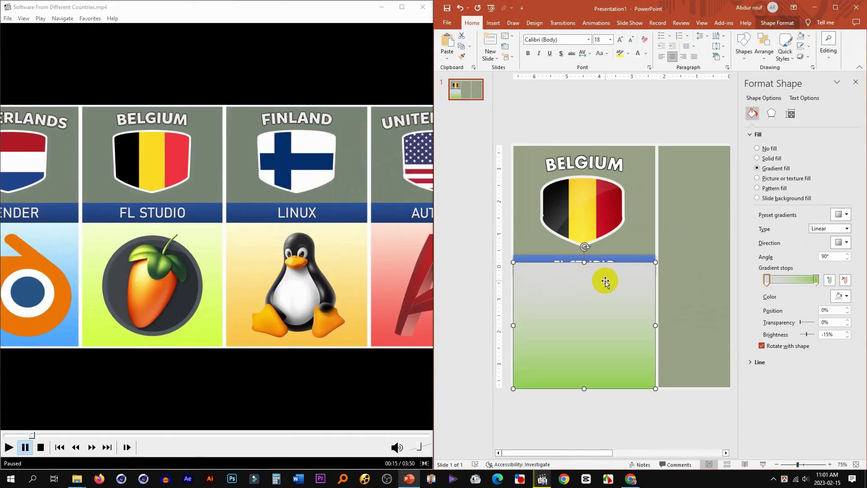
# Send the rectangle backward twice, behind the FL Studio logo and the FL STUDIO banner
pyautogui.click(764, 44)
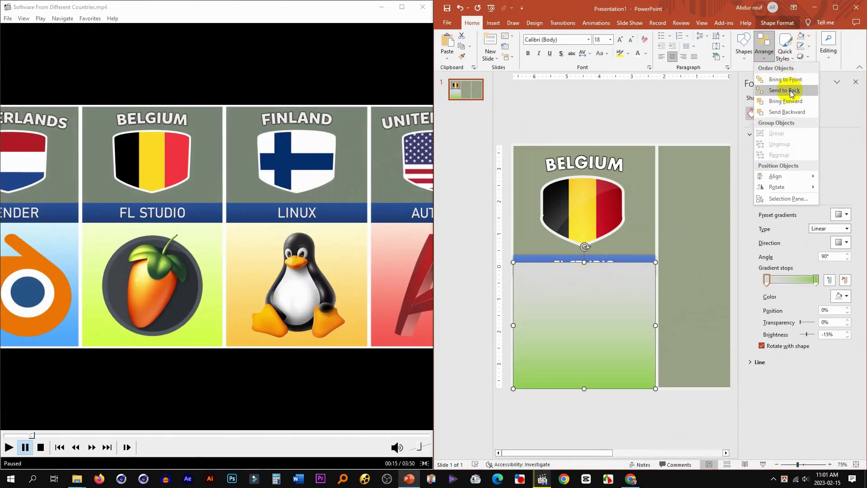
pyautogui.click(765, 60)
pyautogui.click(773, 111)
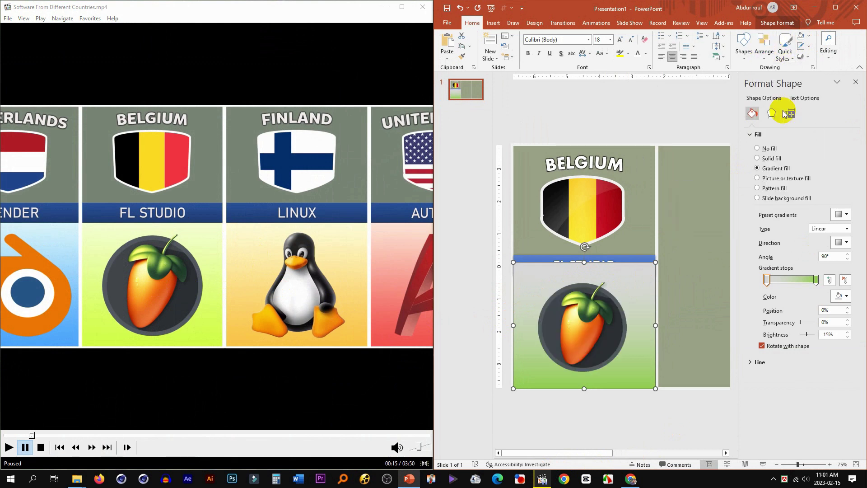
pyautogui.click(772, 62)
pyautogui.click(790, 112)
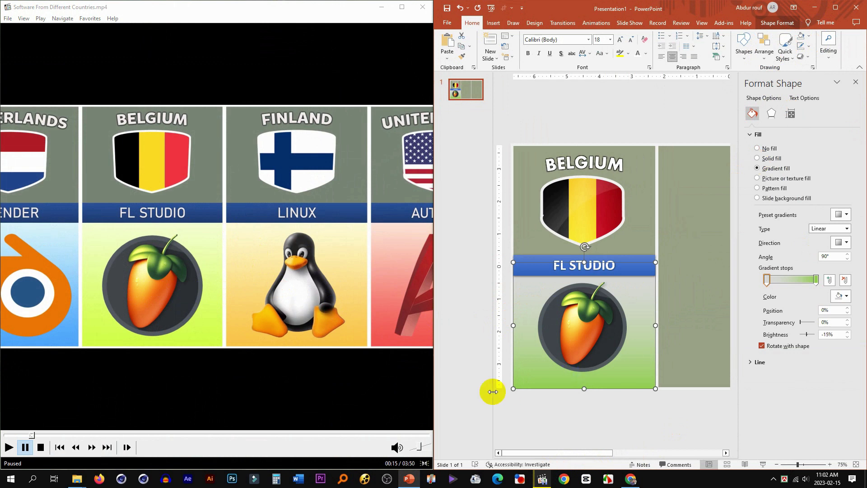
# Apply a blue gradient shape style preset to the FL STUDIO banner
pyautogui.click(681, 242)
pyautogui.click(639, 265)
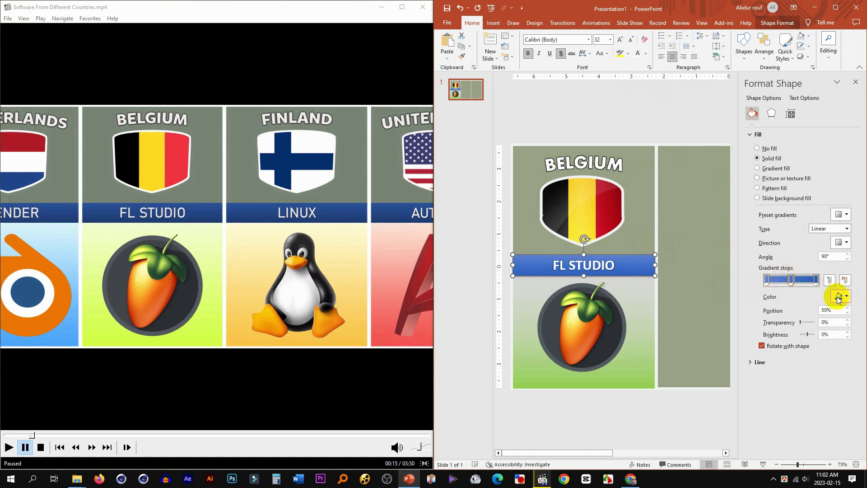
pyautogui.click(835, 7)
pyautogui.click(407, 22)
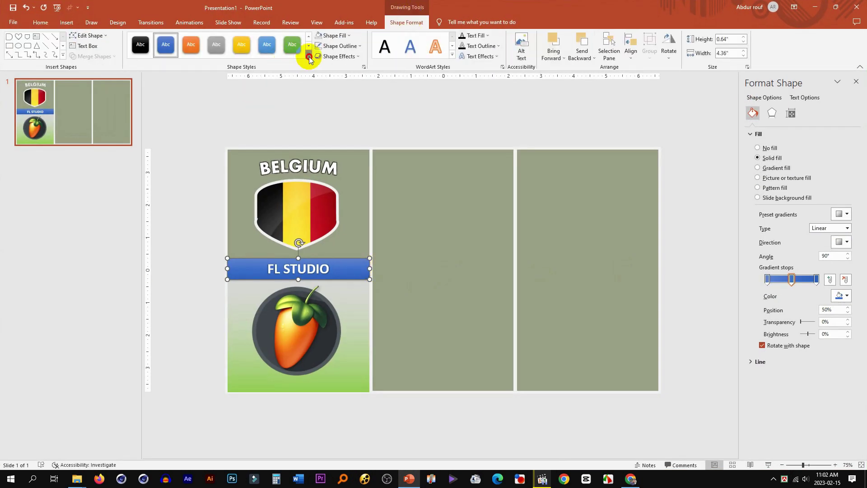
pyautogui.click(309, 57)
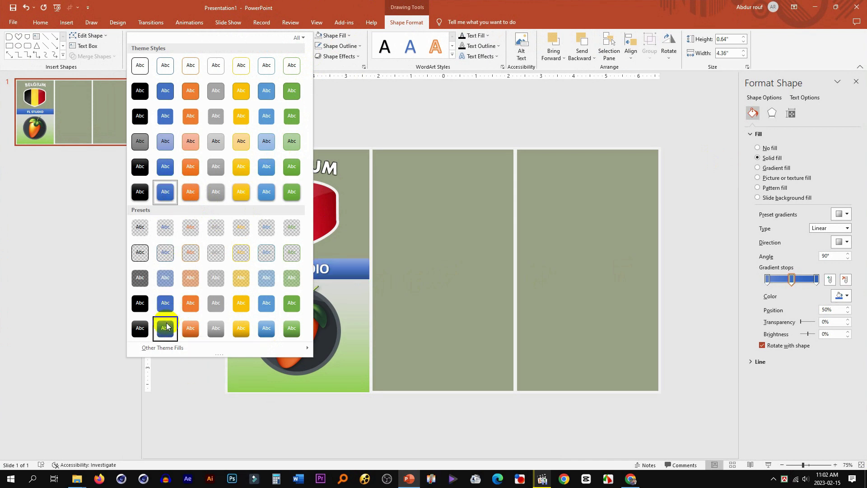
pyautogui.click(793, 280)
# Set the banner gradient's first and last stops to a custom blue via More Colors
pyautogui.click(767, 279)
pyautogui.click(841, 295)
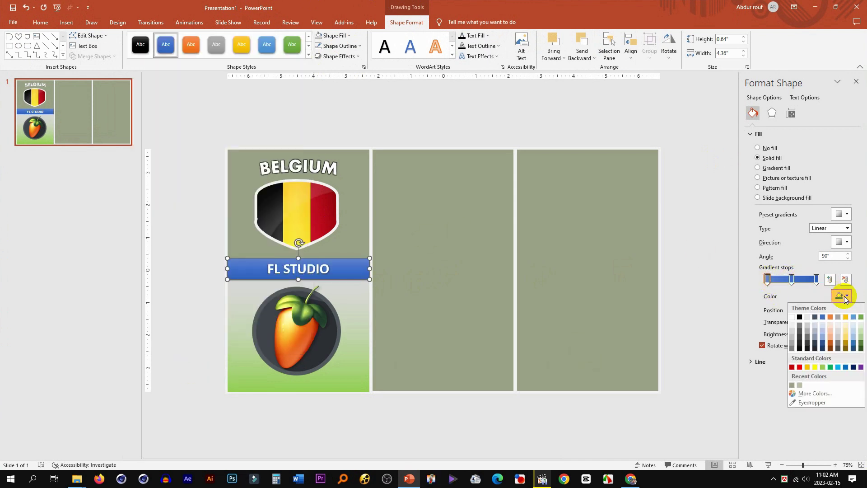
pyautogui.click(819, 387)
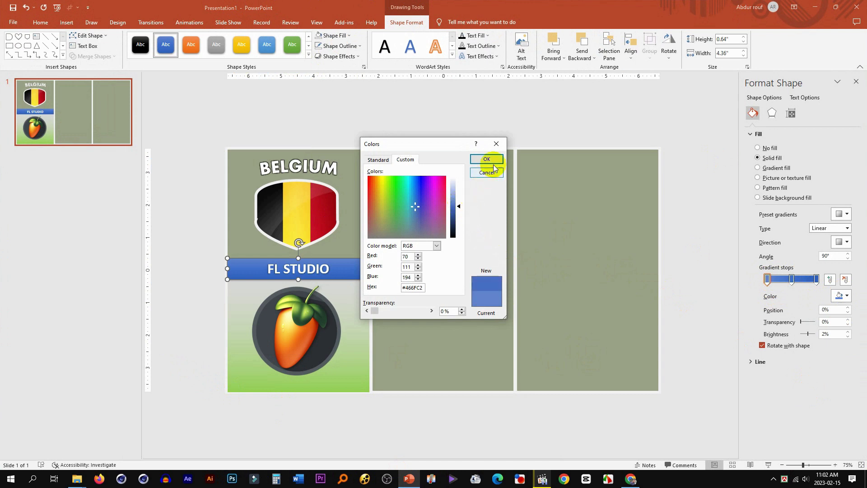
pyautogui.click(486, 159)
pyautogui.click(817, 280)
pyautogui.click(841, 296)
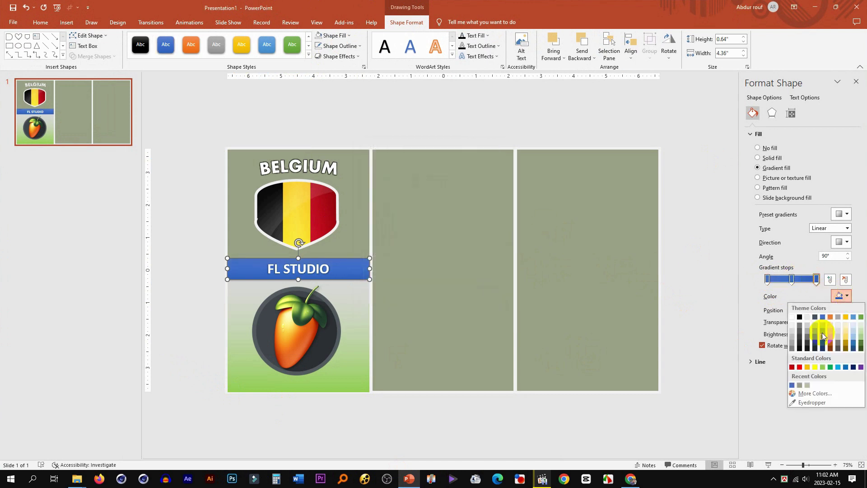
pyautogui.click(812, 388)
pyautogui.click(486, 159)
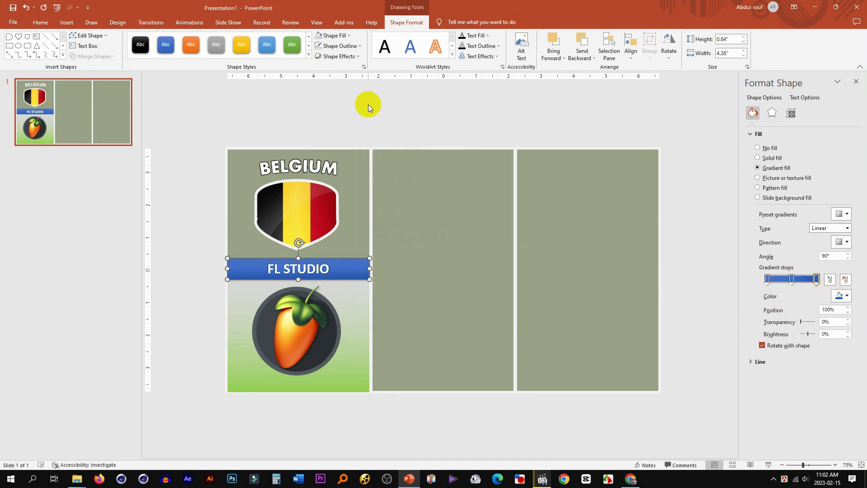
pyautogui.click(367, 102)
pyautogui.click(300, 267)
pyautogui.scroll(4, 300, 267)
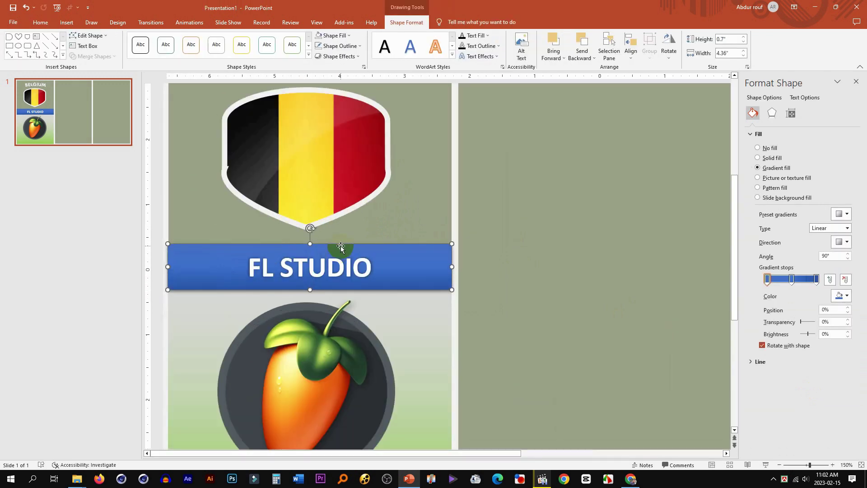
pyautogui.scroll(-4, 340, 248)
# Save the presentation on the Desktop as 'Comparison Video Template'
pyautogui.hotkey('ctrl', 's')
pyautogui.click(366, 290)
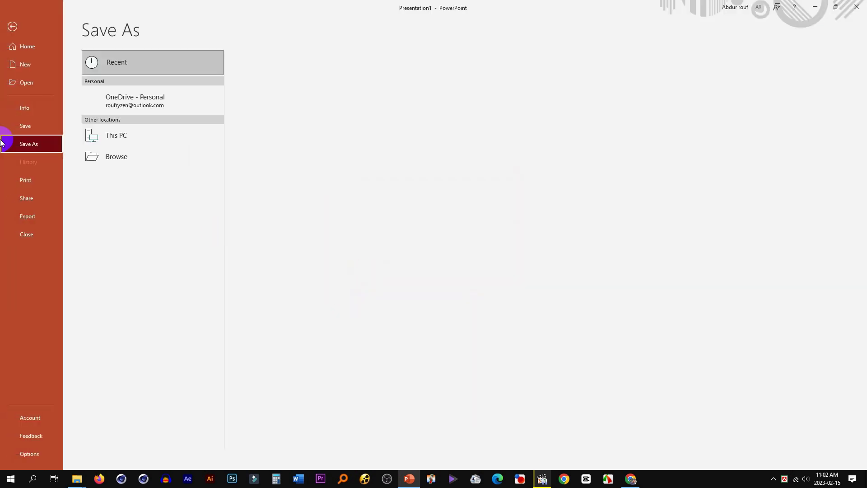
pyautogui.click(271, 207)
pyautogui.write('co')
pyautogui.press('BackSpace')
pyautogui.press('BackSpace')
pyautogui.write('cO')
pyautogui.press('BackSpace')
pyautogui.press('BackSpace')
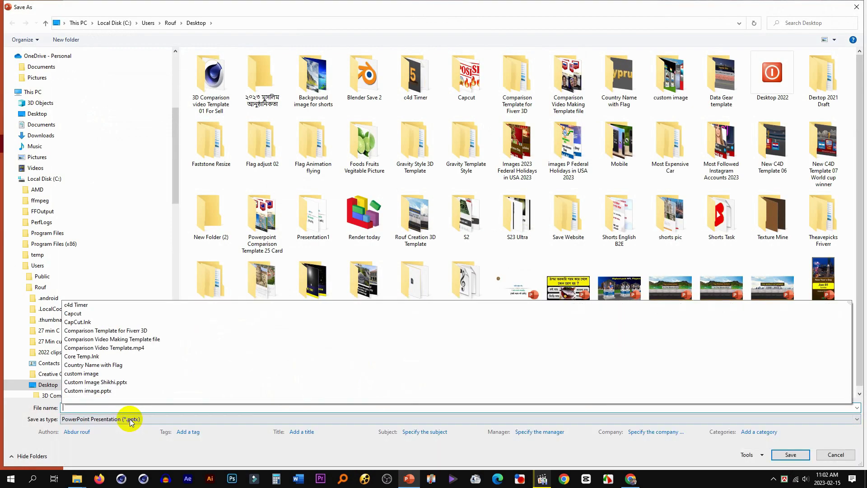
pyautogui.write('Comparison')
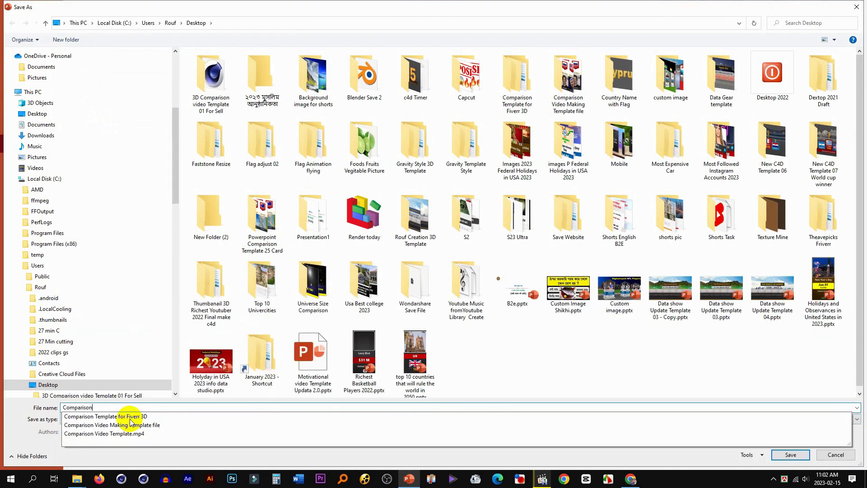
pyautogui.write(' Vdei')
pyautogui.press('BackSpace')
pyautogui.press('BackSpace')
pyautogui.write('ideo Tem')
pyautogui.press('Return')
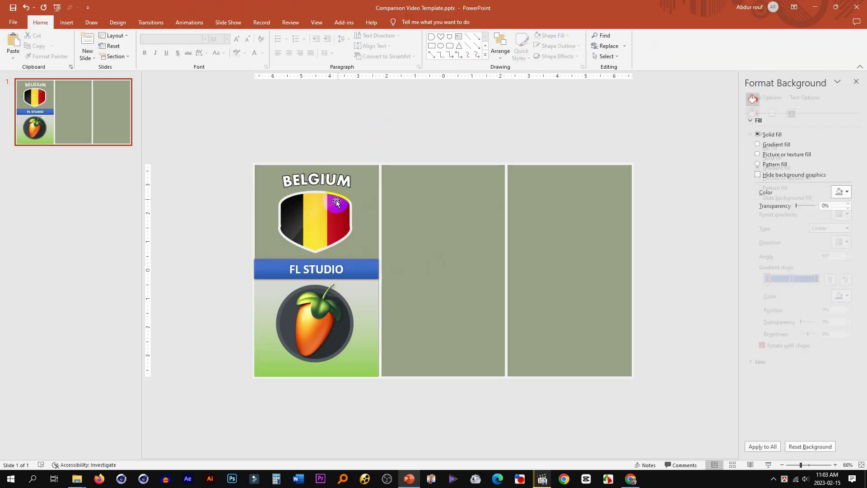
# Select the Belgium flag and FL Studio logo, undoing accidental changes along the way
pyautogui.moveTo(219, 124); pyautogui.dragTo(357, 367)
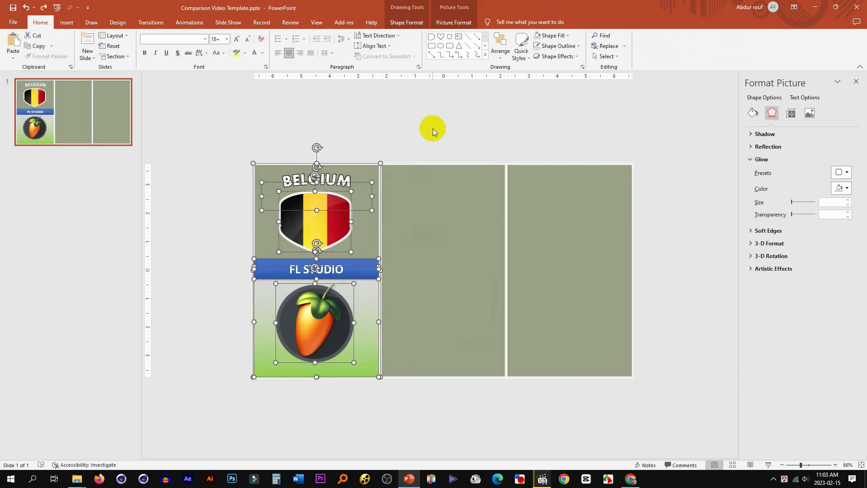
pyautogui.click(406, 116)
pyautogui.scroll(1, 271, 242)
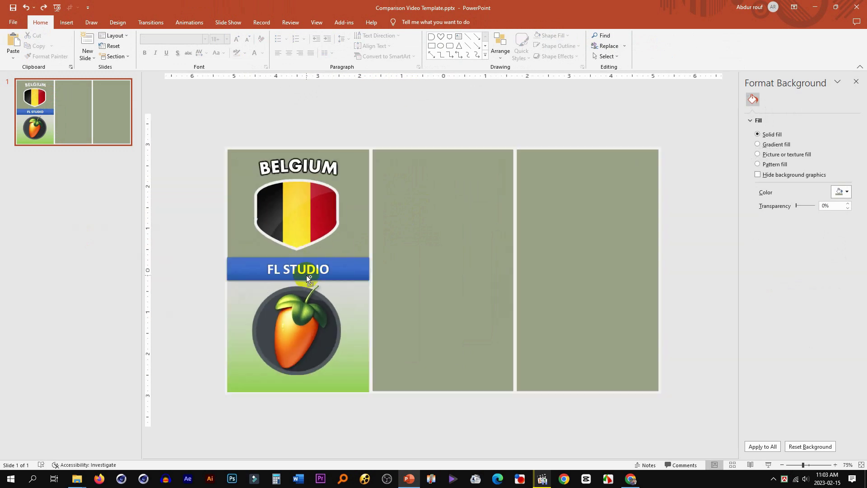
pyautogui.click(307, 318)
pyautogui.keyDown('shift'); pyautogui.click(294, 213); pyautogui.keyUp('shift')
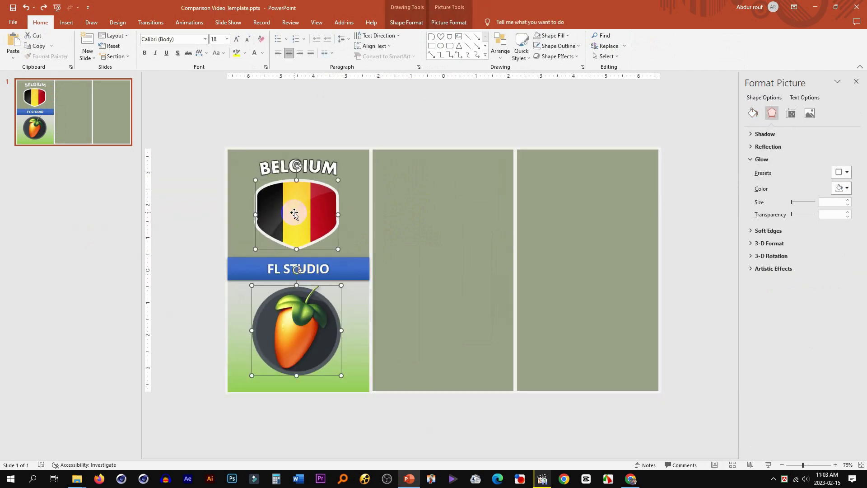
pyautogui.rightClick(273, 341)
pyautogui.click(404, 248)
pyautogui.hotkey('ctrl', 'z')
pyautogui.click(318, 156)
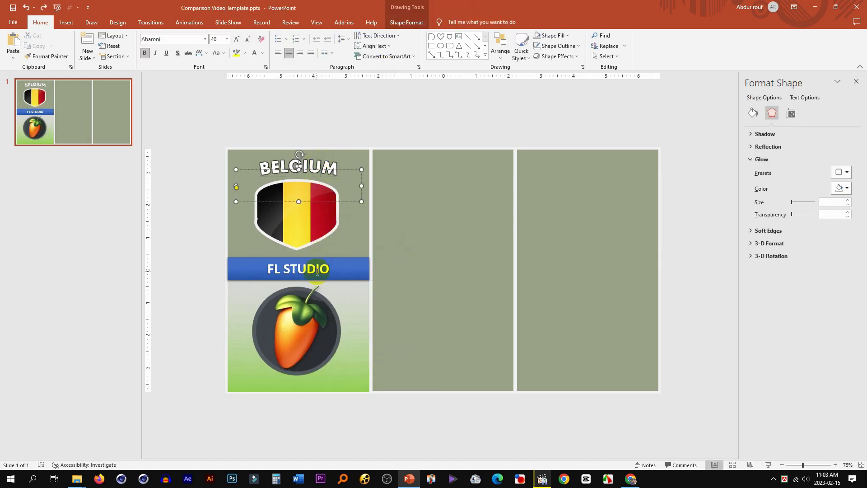
pyautogui.click(355, 115)
pyautogui.click(376, 222)
pyautogui.hotkey('ctrl', 'z')
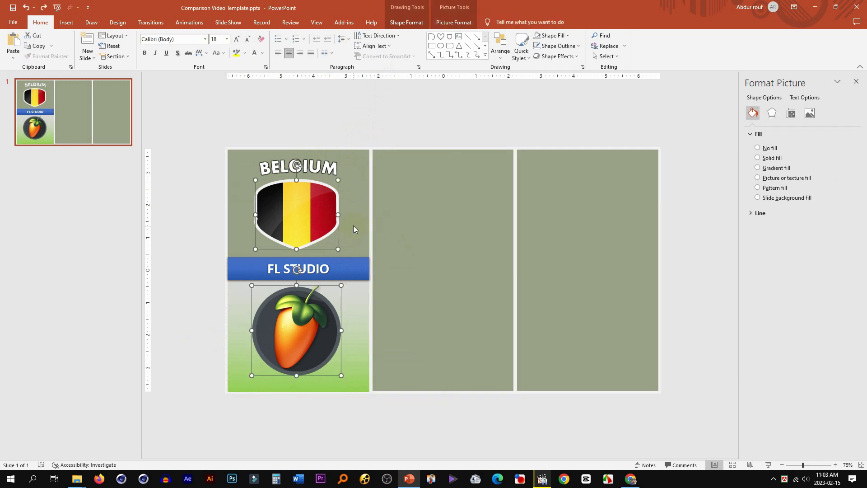
# Ungroup the flag and logo, move them into the left panel, and regroup them
pyautogui.rightClick(301, 201)
pyautogui.moveTo(323, 271)
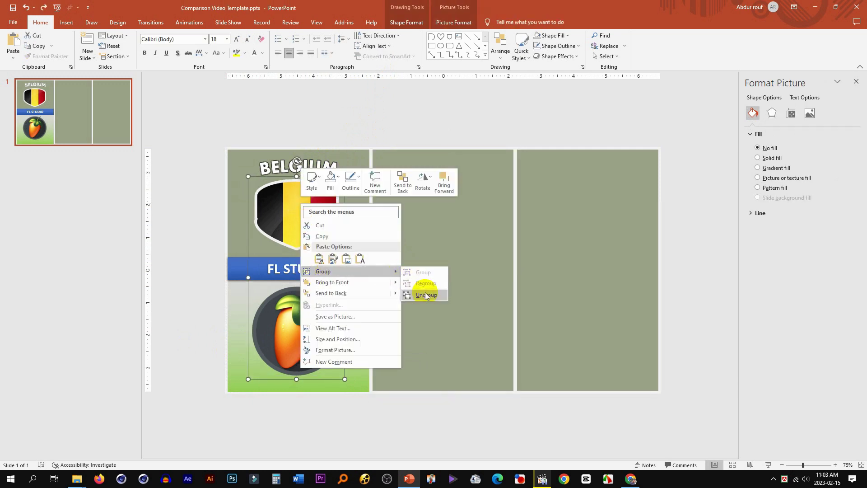
pyautogui.click(421, 290)
pyautogui.click(368, 290)
pyautogui.moveTo(227, 325)
pyautogui.mouseDown()
pyautogui.moveTo(202, 291)
pyautogui.moveTo(289, 336)
pyautogui.mouseUp()
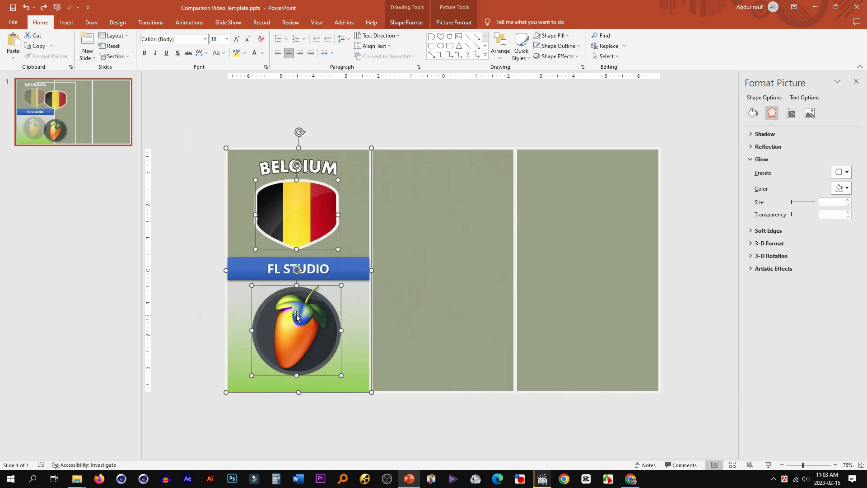
pyautogui.rightClick(303, 217)
pyautogui.click(439, 285)
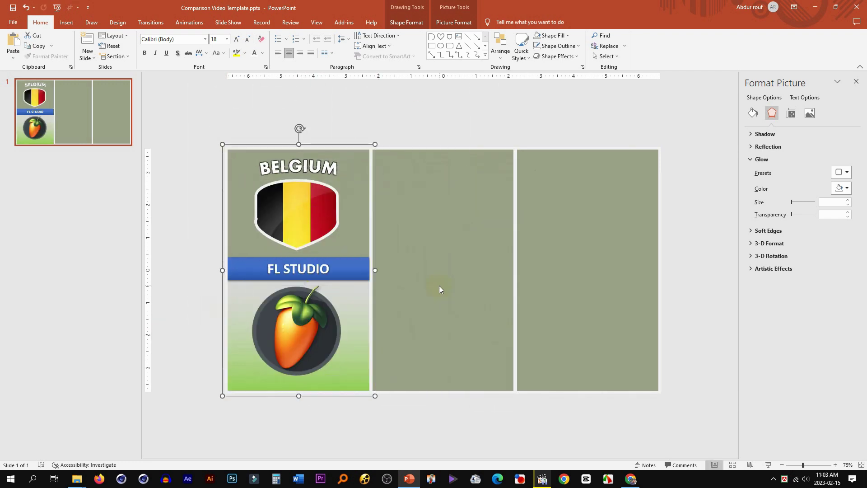
# Reposition the BELGIUM text and FL STUDIO banner within the left panel
pyautogui.click(389, 107)
pyautogui.click(307, 269)
pyautogui.moveTo(316, 257)
pyautogui.mouseDown()
pyautogui.moveTo(329, 194)
pyautogui.moveTo(317, 257)
pyautogui.mouseUp()
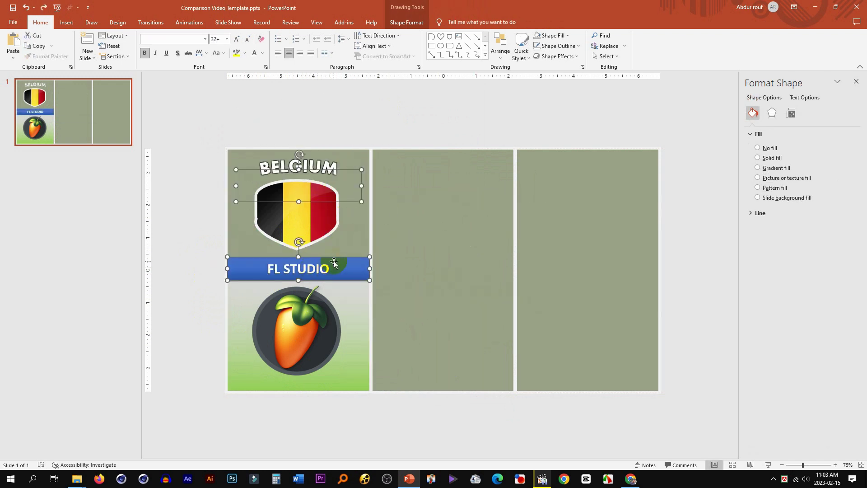
pyautogui.rightClick(335, 261)
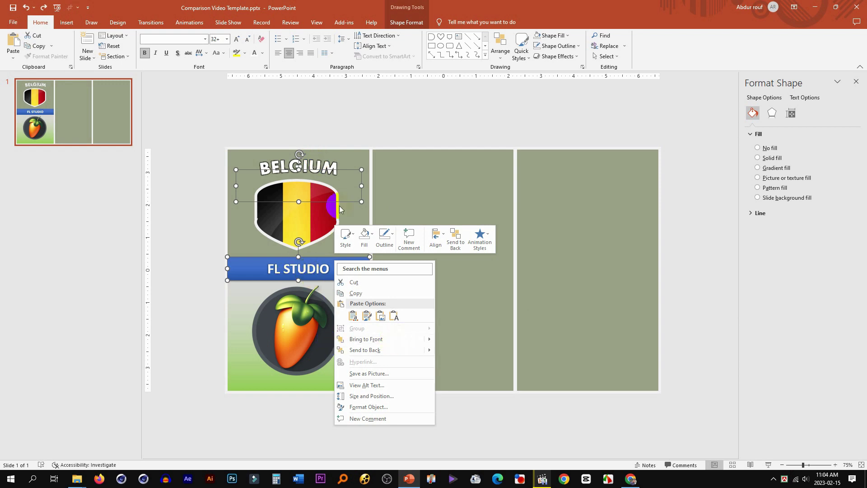
pyautogui.click(409, 255)
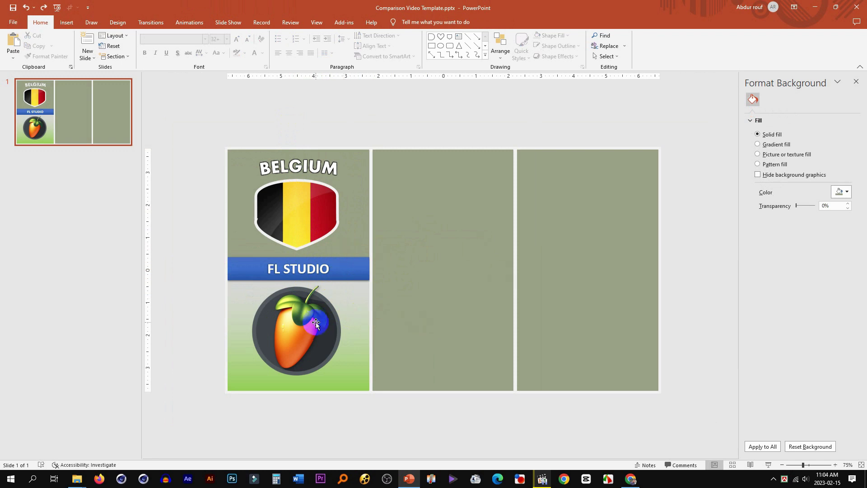
pyautogui.click(531, 476)
pyautogui.click(16, 434)
pyautogui.click(6, 434)
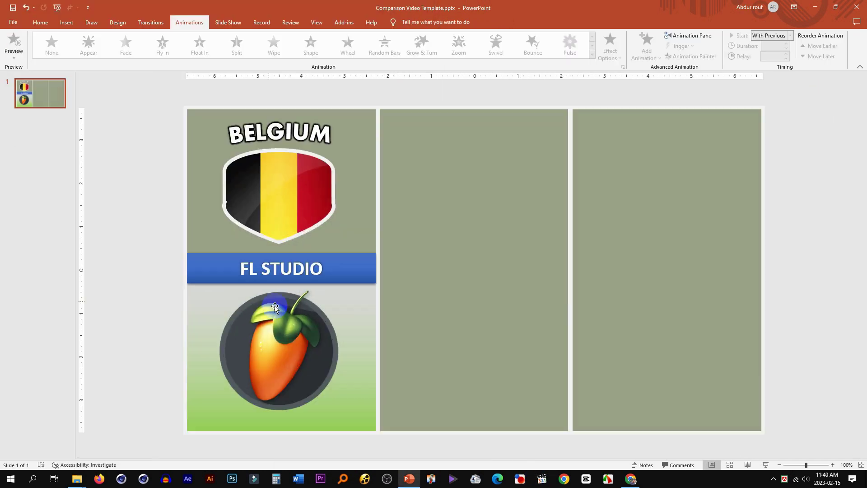
# Open the Animation Pane and move the Belgium/FL Studio card below the slide
pyautogui.click(689, 36)
pyautogui.click(689, 36)
pyautogui.click(689, 35)
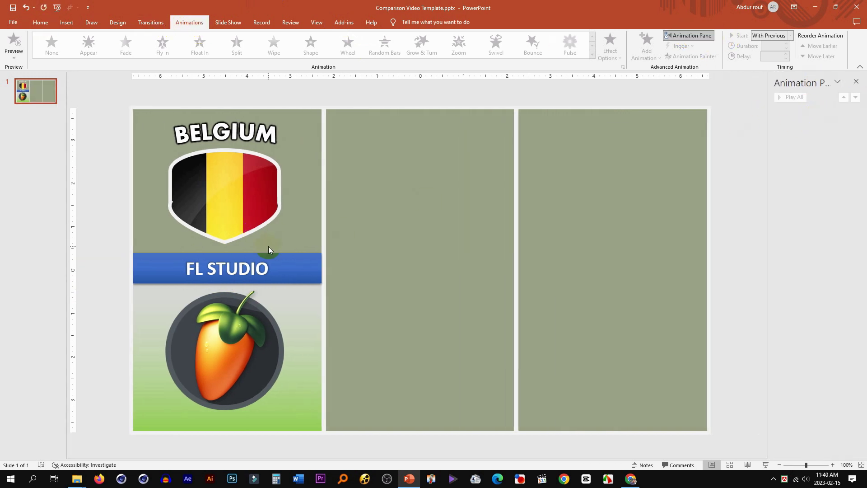
pyautogui.scroll(-5, 268, 249)
pyautogui.moveTo(240, 161); pyautogui.dragTo(393, 402)
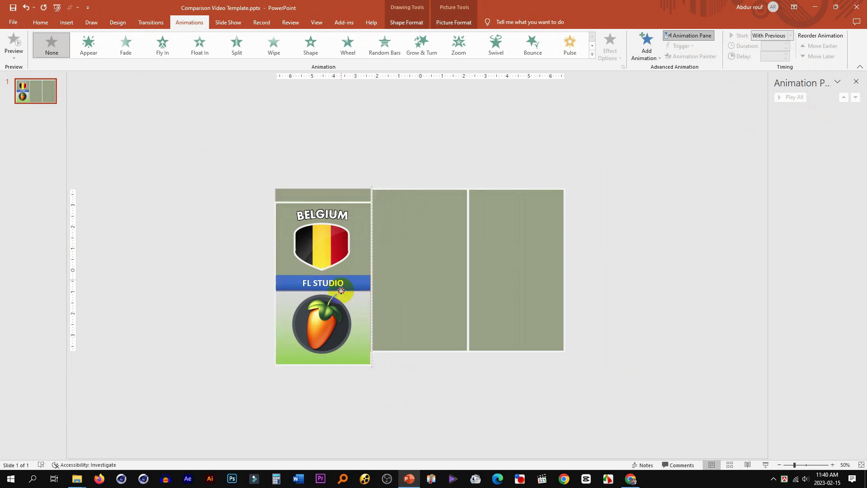
pyautogui.moveTo(341, 290); pyautogui.dragTo(338, 427)
# Reselect the card's pieces below the slide and realign the flag and logo onto it
pyautogui.scroll(-3, 319, 296)
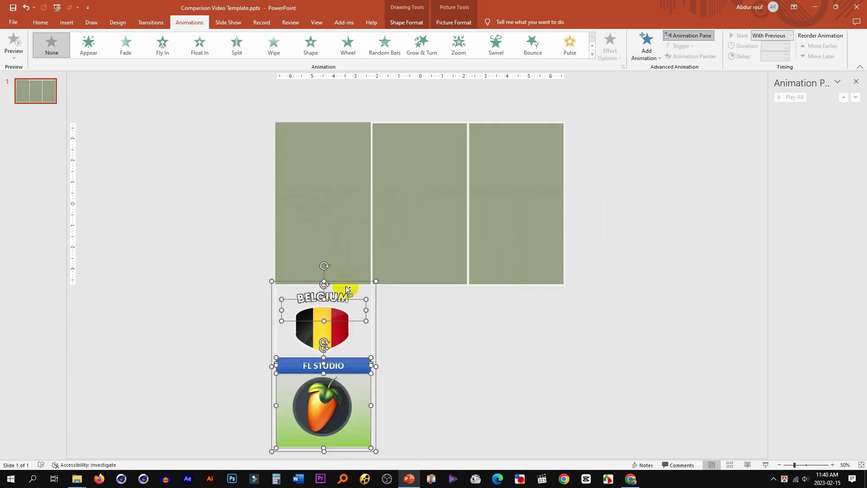
pyautogui.scroll(3, 346, 289)
pyautogui.moveTo(65, 107); pyautogui.dragTo(139, 109)
pyautogui.scroll(-4, 333, 262)
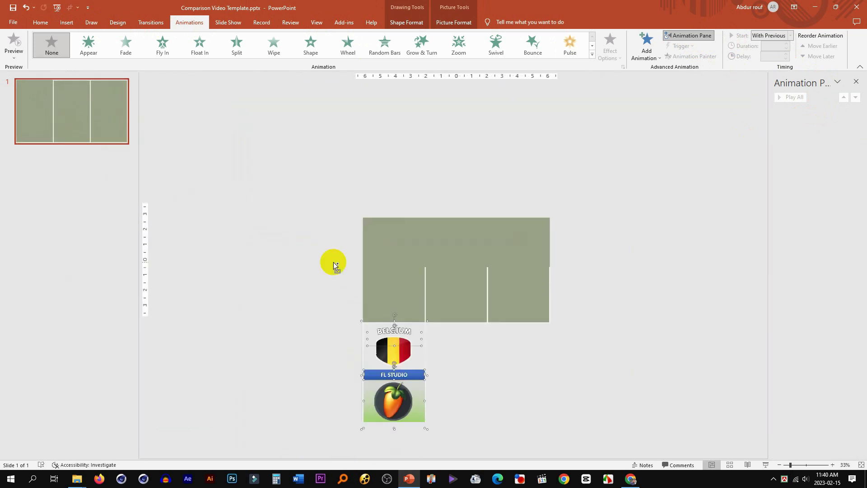
pyautogui.click(508, 365)
pyautogui.moveTo(325, 306); pyautogui.dragTo(481, 421)
pyautogui.scroll(4, 400, 391)
pyautogui.click(359, 361)
pyautogui.keyDown('shift'); pyautogui.click(381, 445); pyautogui.keyUp('shift')
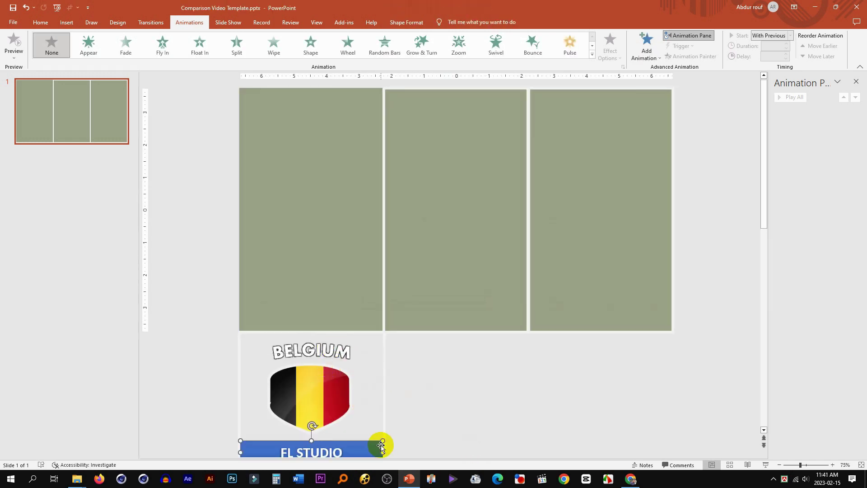
pyautogui.scroll(-2, 381, 445)
pyautogui.moveTo(357, 411)
pyautogui.mouseDown()
pyautogui.moveTo(356, 289)
pyautogui.moveTo(364, 396)
pyautogui.mouseUp()
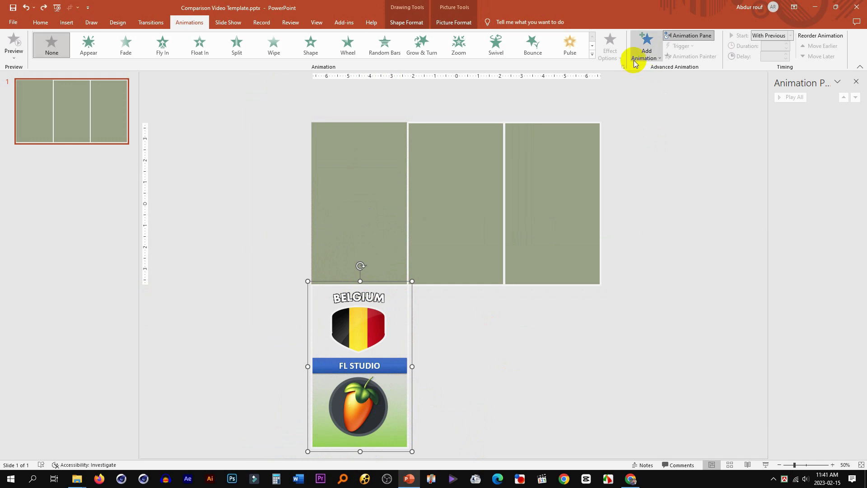
# Apply a Lines motion path to the card and open its effect settings
pyautogui.click(646, 49)
pyautogui.click(649, 367)
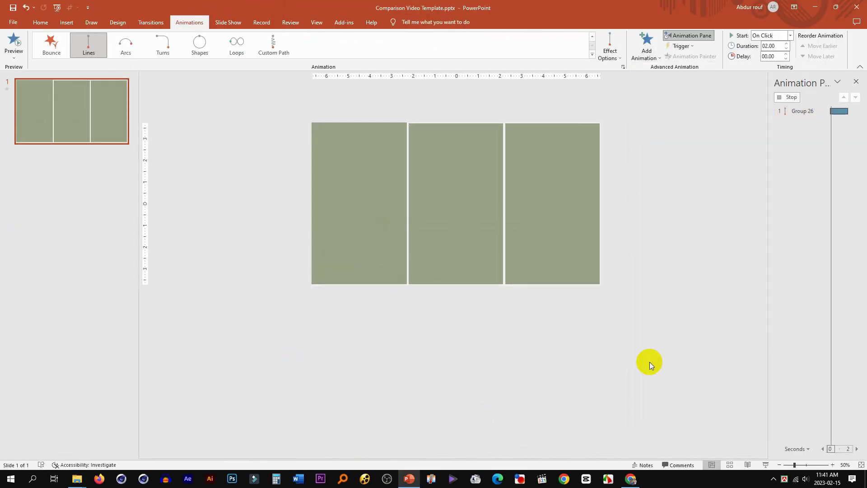
pyautogui.doubleClick(796, 112)
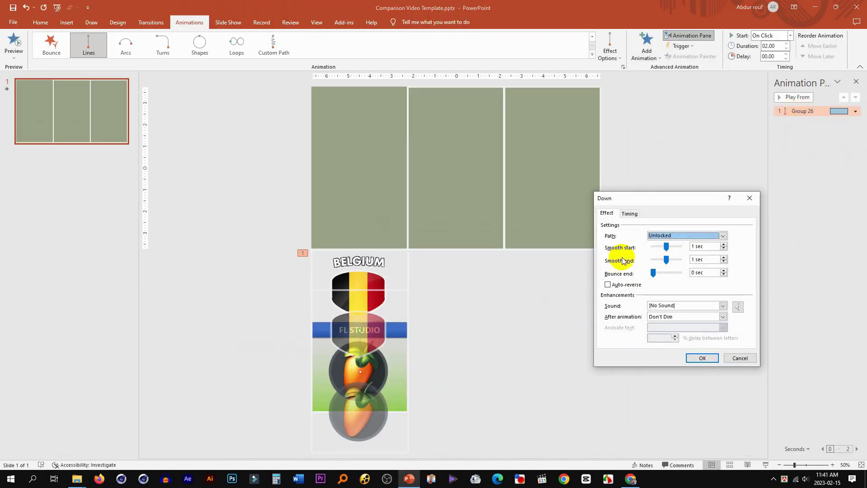
# Set smooth start and end to 0 sec and the duration to 3 seconds
pyautogui.moveTo(666, 261); pyautogui.dragTo(647, 260)
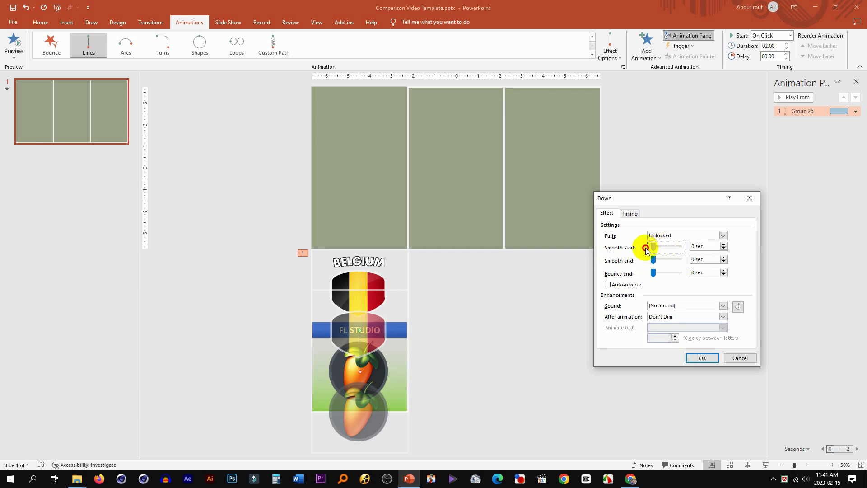
pyautogui.click(629, 213)
pyautogui.click(663, 248)
pyautogui.click(659, 279)
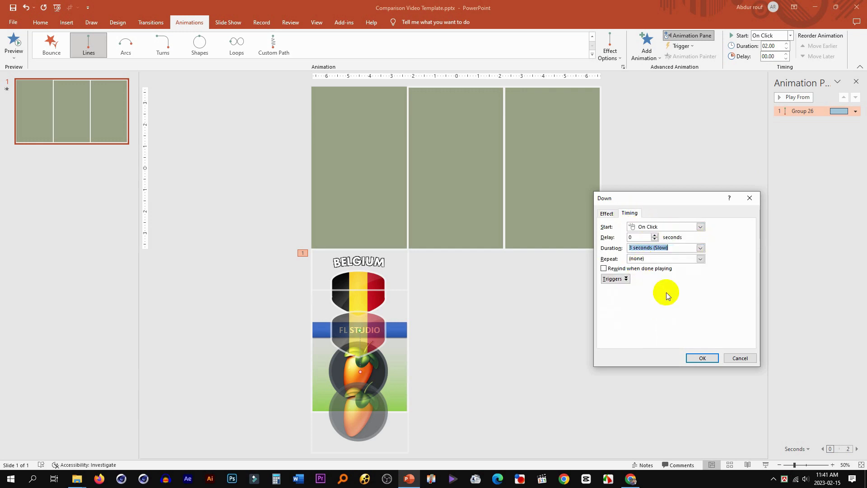
pyautogui.click(684, 359)
# Change the card's line motion path direction to Up
pyautogui.click(609, 50)
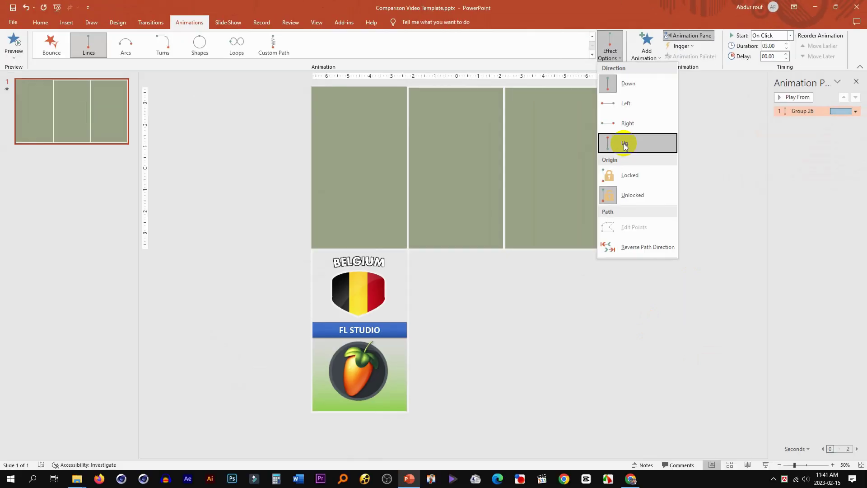
pyautogui.click(624, 143)
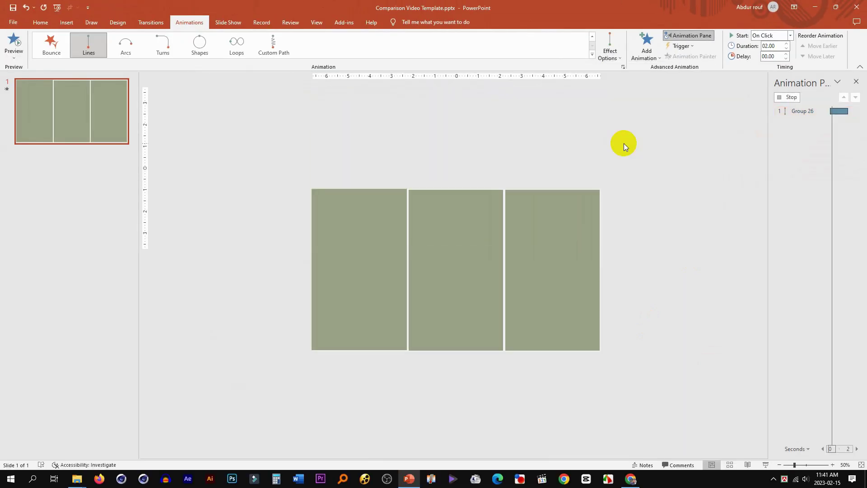
pyautogui.scroll(2, 407, 362)
pyautogui.click(781, 111)
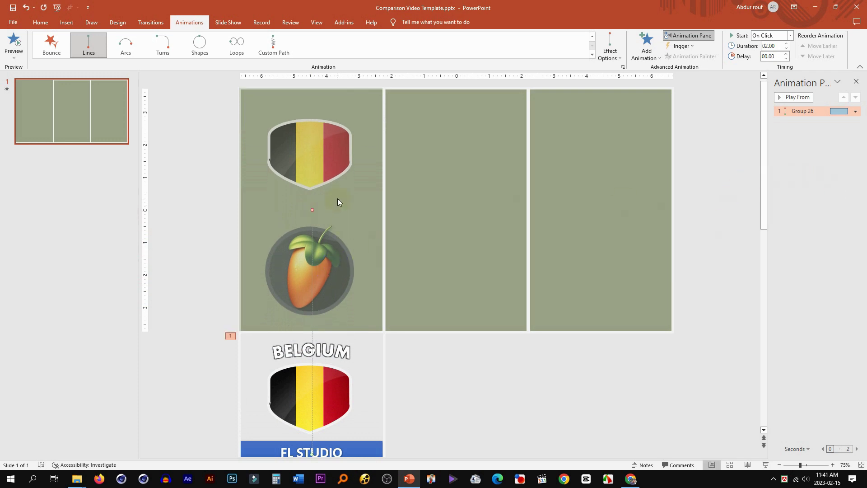
# Run the slide show from the beginning to test the card's animation
pyautogui.click(228, 22)
pyautogui.click(14, 45)
pyautogui.click(507, 291)
# Remove the smooth ending, set the Up path to 3 seconds (Slow), and replay the show
pyautogui.press('Escape')
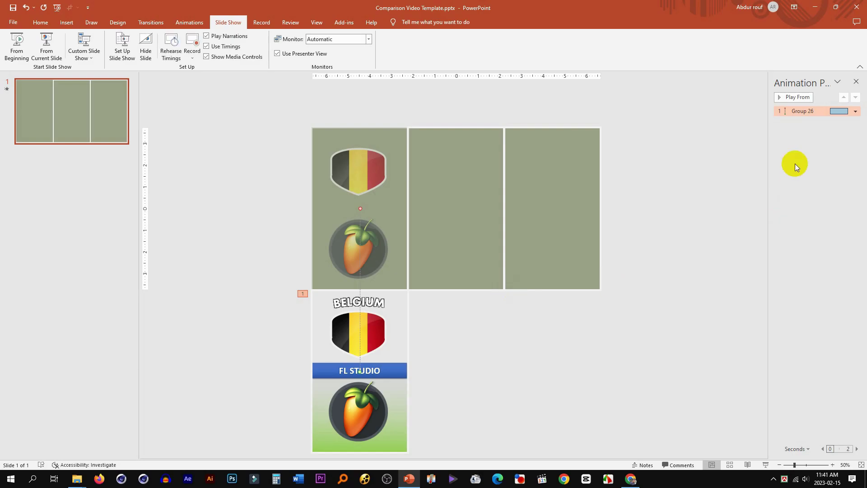
pyautogui.doubleClick(798, 114)
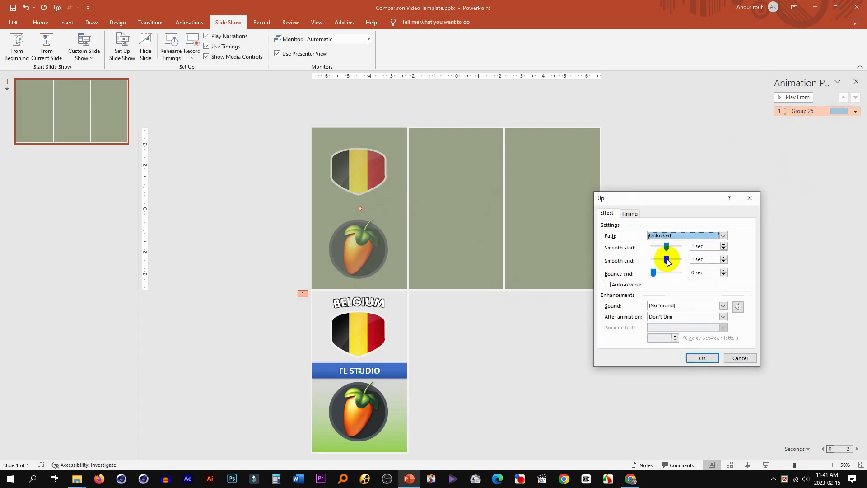
pyautogui.moveTo(667, 261); pyautogui.dragTo(647, 263)
pyautogui.click(629, 213)
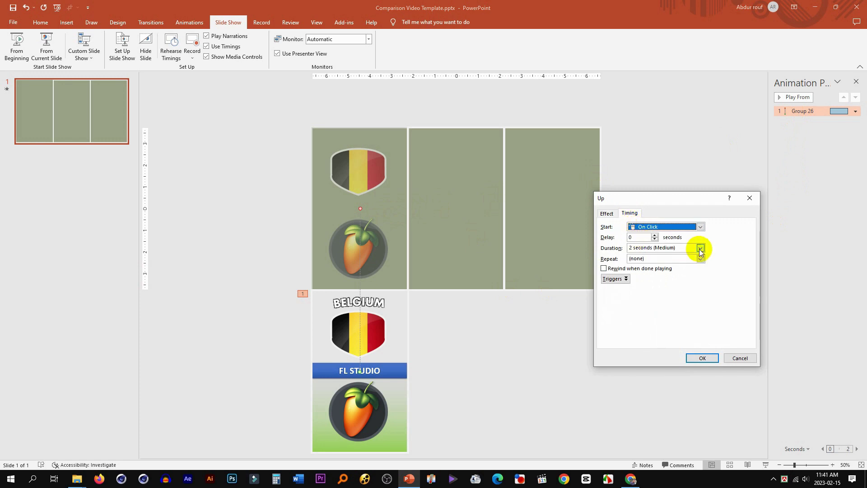
pyautogui.click(700, 247)
pyautogui.click(647, 268)
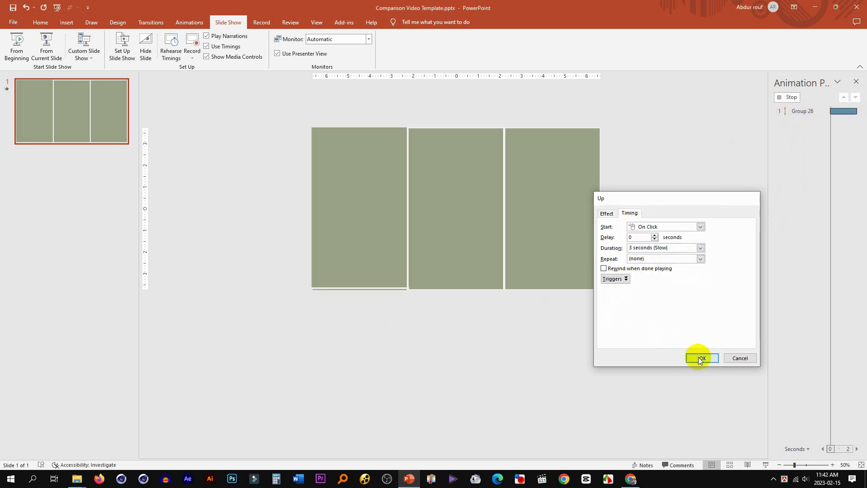
pyautogui.click(703, 358)
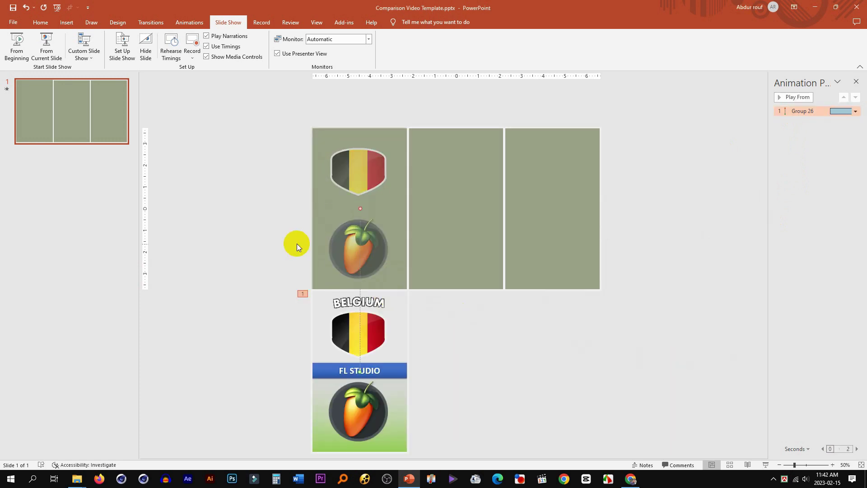
pyautogui.click(16, 49)
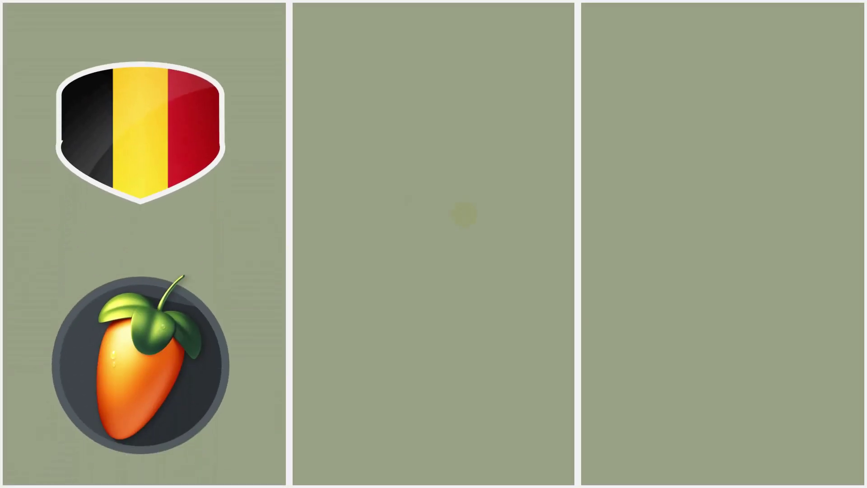
pyautogui.press('Escape')
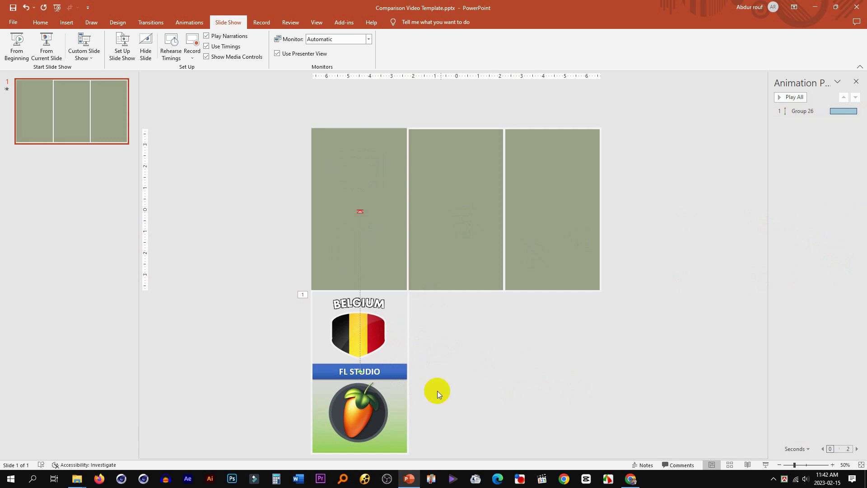
# Animation-paint the tile's slide-up onto the FL STUDIO banner, BELGIUM title and green rectangle
pyautogui.click(190, 22)
pyautogui.click(379, 392)
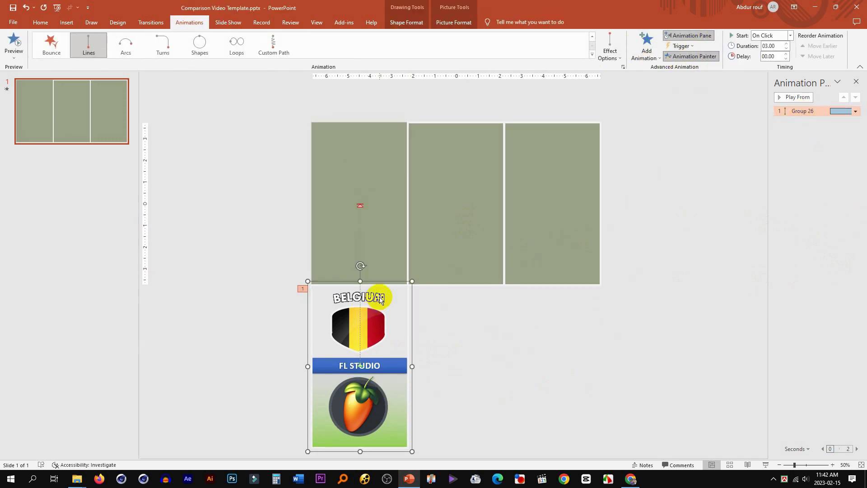
pyautogui.click(373, 363)
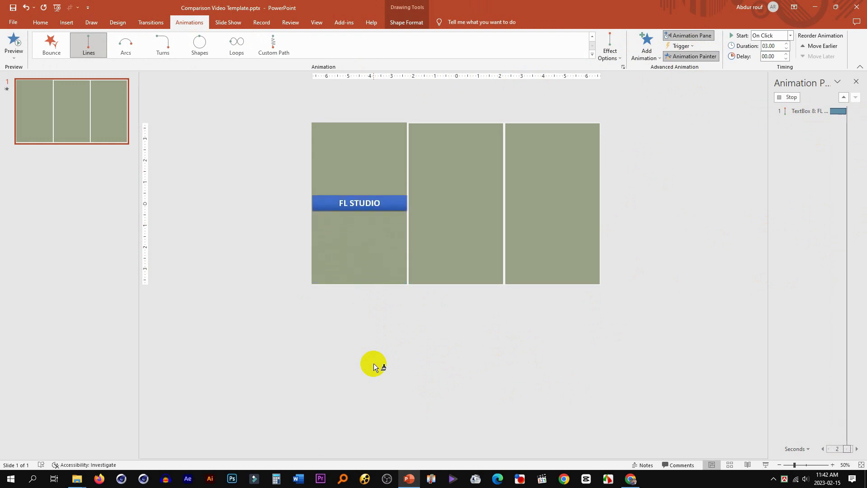
pyautogui.click(377, 304)
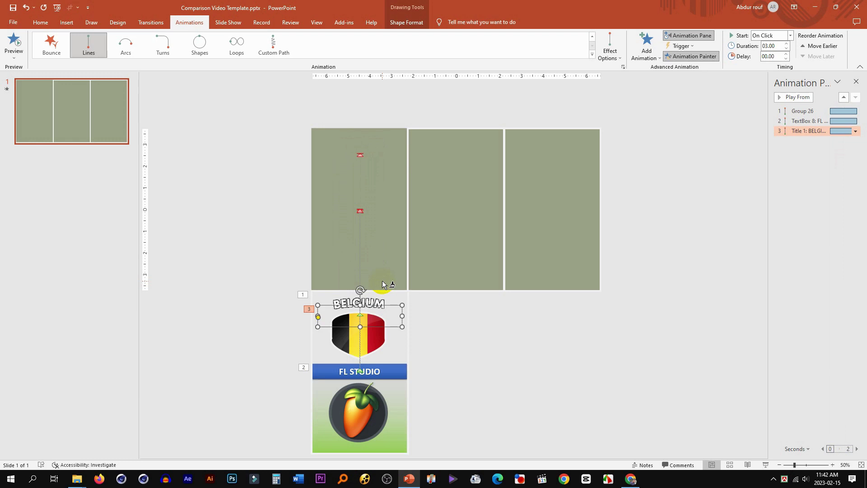
pyautogui.click(398, 447)
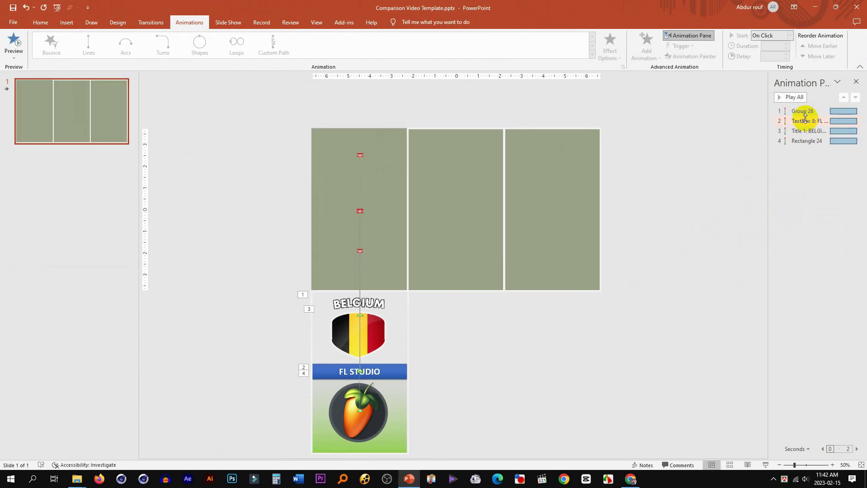
# Set animations 2–4 in the Animation Pane to start With Previous
pyautogui.click(805, 120)
pyautogui.keyDown('shift'); pyautogui.click(806, 140); pyautogui.keyUp('shift')
pyautogui.rightClick(807, 122)
pyautogui.click(817, 142)
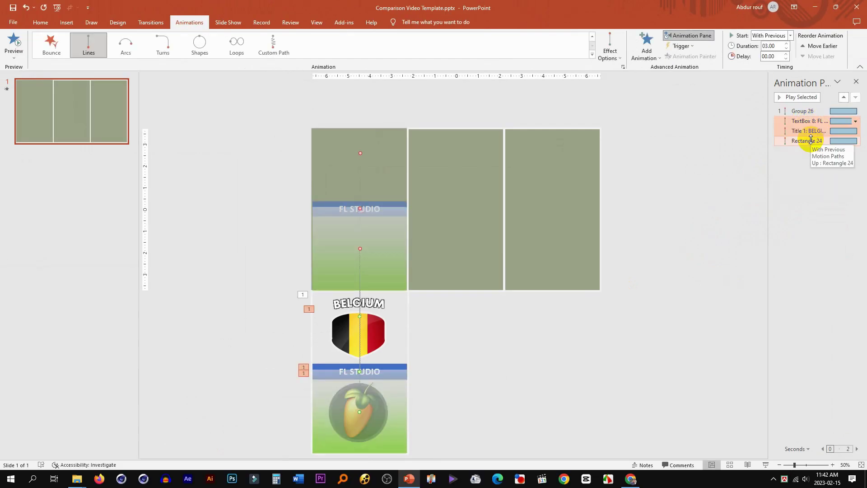
# Play the slide show from the beginning to check the combined slide-up
pyautogui.scroll(3, 394, 208)
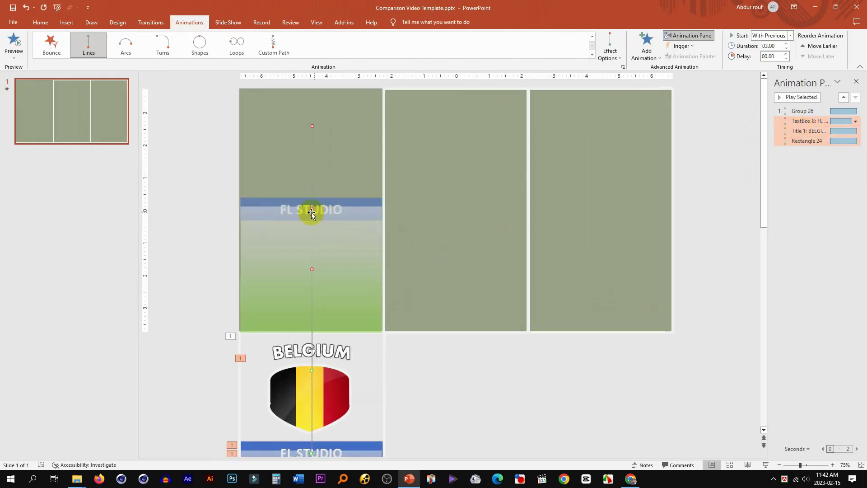
pyautogui.click(228, 22)
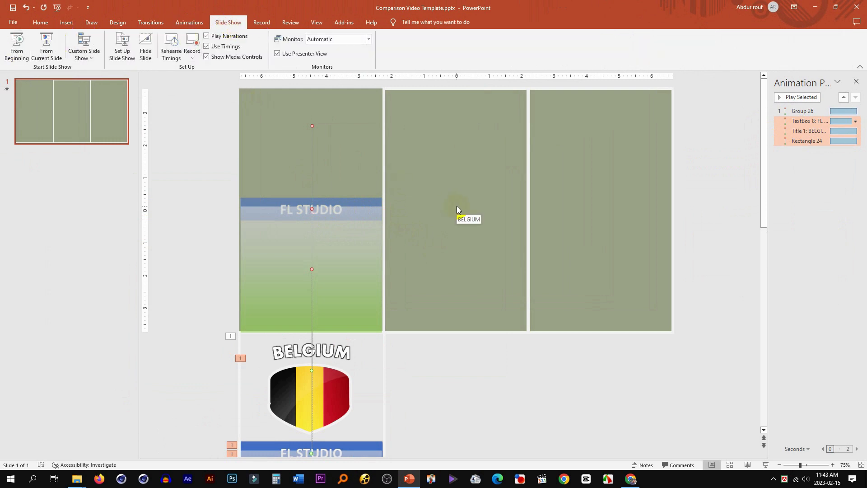
pyautogui.click(17, 45)
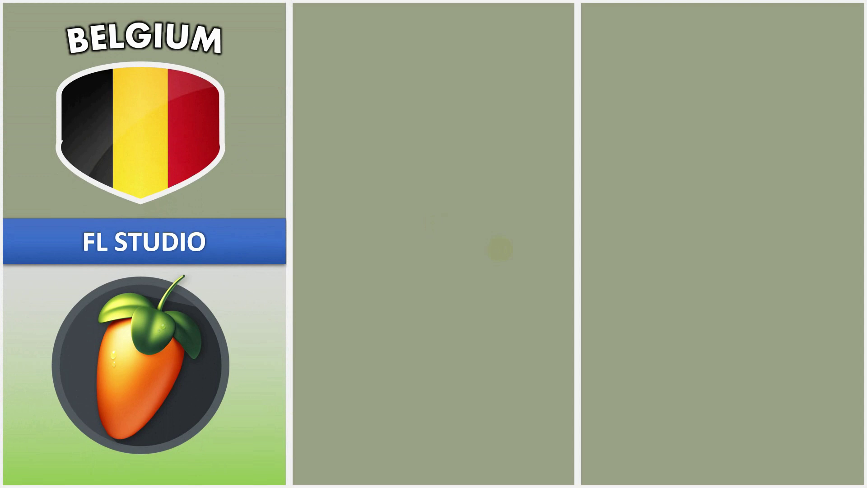
pyautogui.click(501, 248)
# Set all four animations' duration to 4 seconds and preview them
pyautogui.click(500, 249)
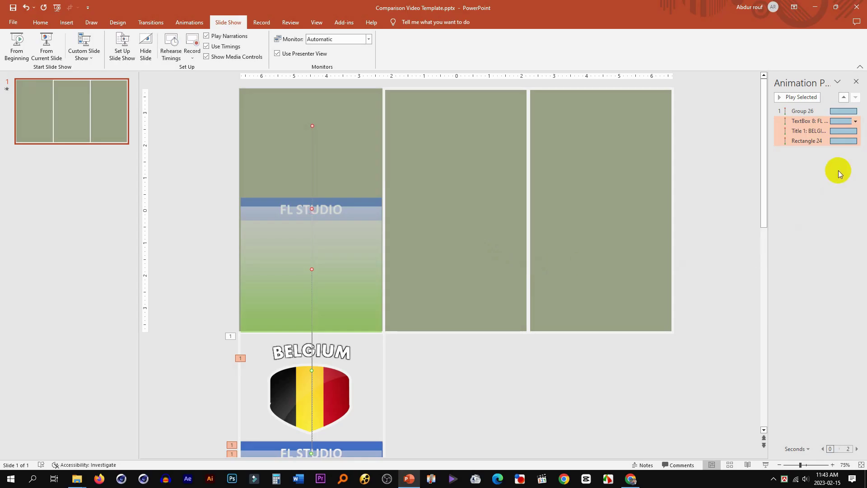
pyautogui.doubleClick(802, 141)
pyautogui.click(630, 214)
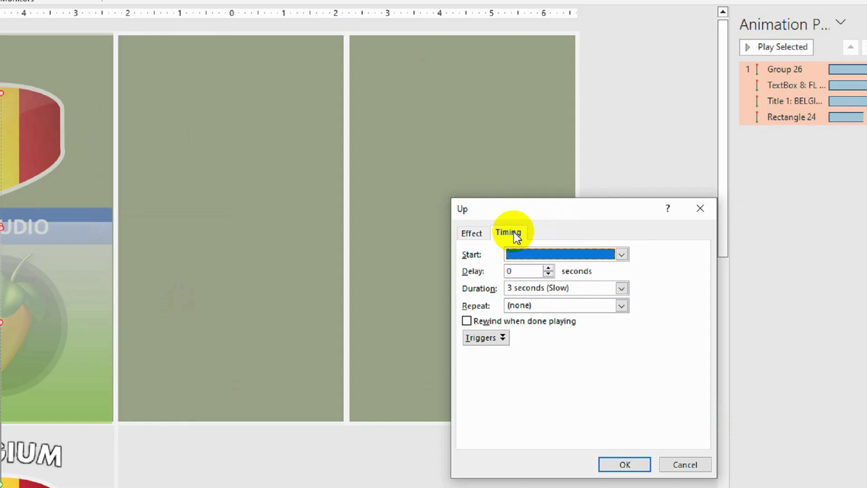
pyautogui.doubleClick(431, 294)
pyautogui.write('4')
pyautogui.click(576, 373)
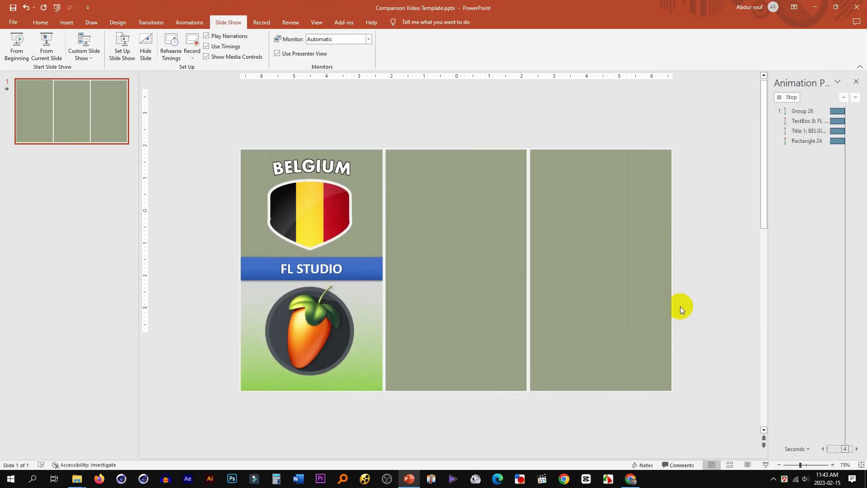
pyautogui.click(798, 98)
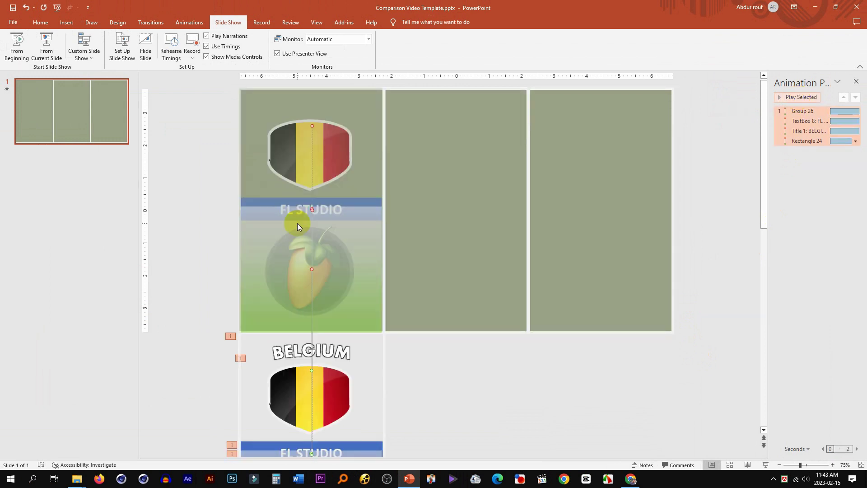
pyautogui.scroll(-5, 518, 222)
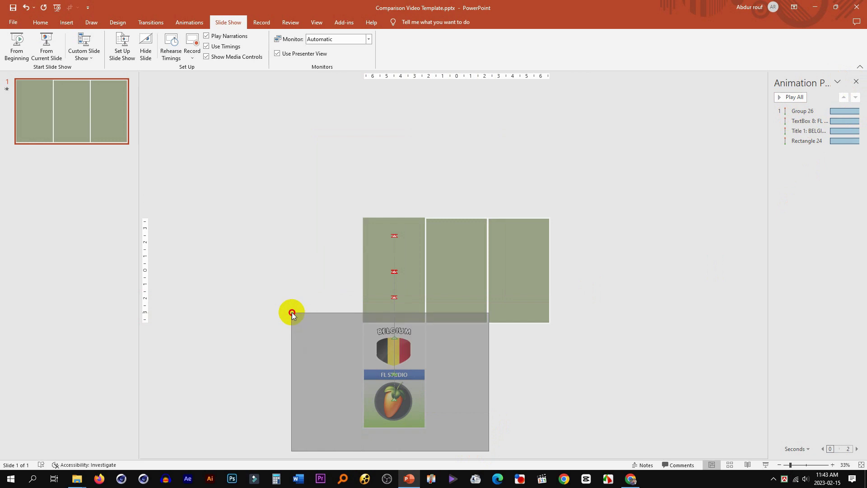
# Select all of the first tile's objects and place a copy in the middle column
pyautogui.moveTo(489, 451); pyautogui.dragTo(288, 311)
pyautogui.scroll(5, 426, 329)
pyautogui.moveTo(332, 280); pyautogui.dragTo(497, 227)
pyautogui.keyDown('ctrl'); pyautogui.scroll(3, 391, 264); pyautogui.keyUp('ctrl')
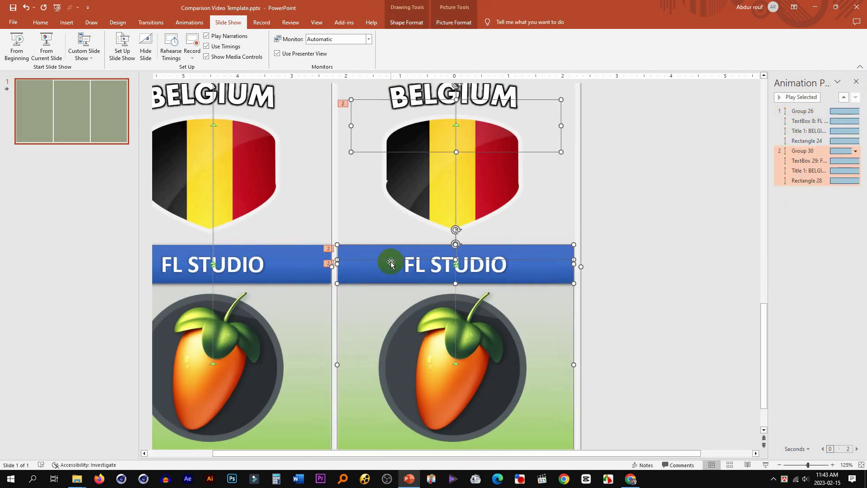
pyautogui.moveTo(408, 260); pyautogui.dragTo(408, 259)
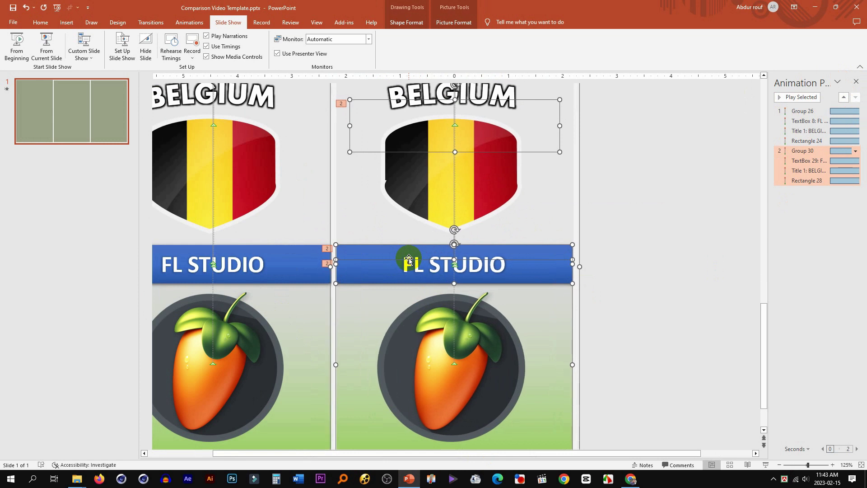
# Place another copy of the tile in the right column
pyautogui.scroll(2, 452, 248)
pyautogui.moveTo(452, 246); pyautogui.dragTo(717, 241)
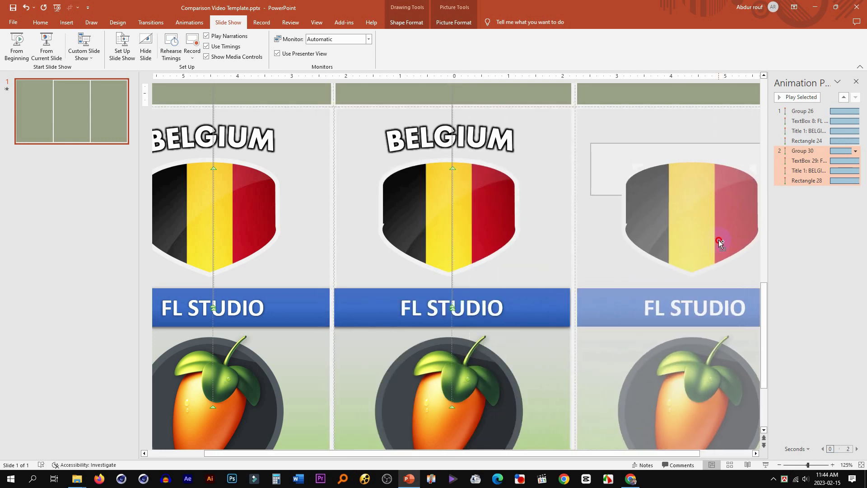
pyautogui.moveTo(717, 240); pyautogui.dragTo(719, 240)
pyautogui.scroll(-5, 670, 278)
pyautogui.scroll(4, 662, 278)
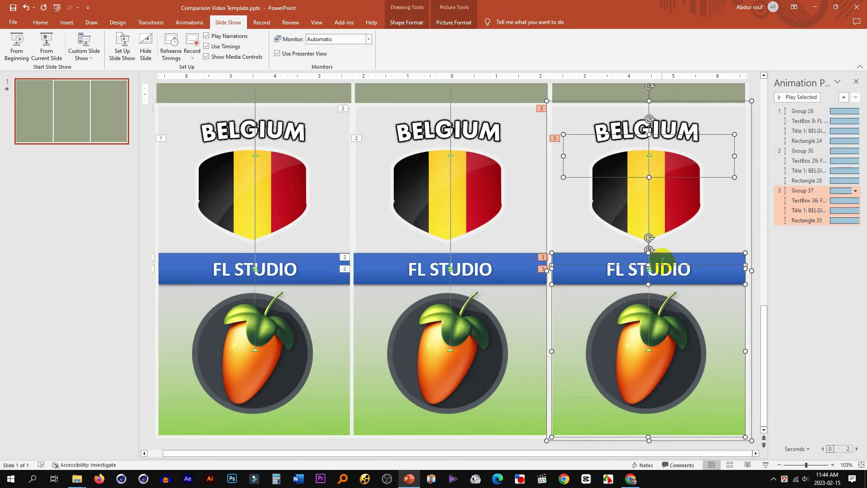
pyautogui.scroll(-5, 666, 260)
# Set the middle tile's animation (Group 30) to Start After Previous
pyautogui.click(587, 254)
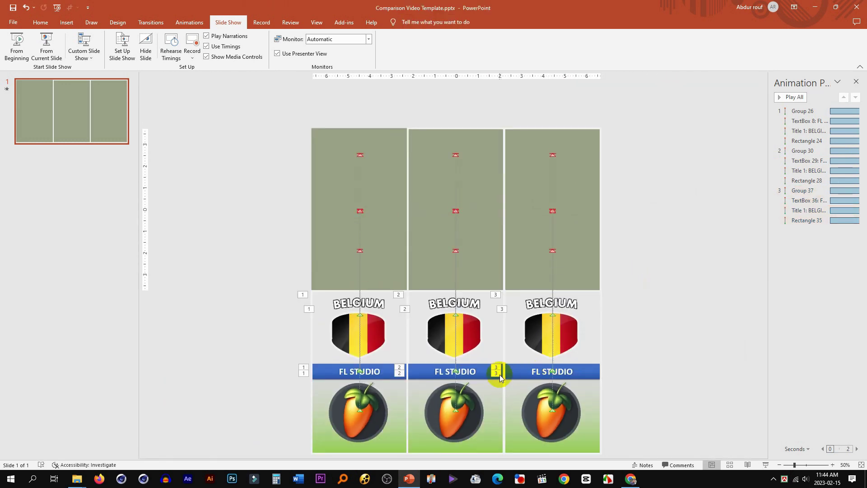
pyautogui.click(537, 338)
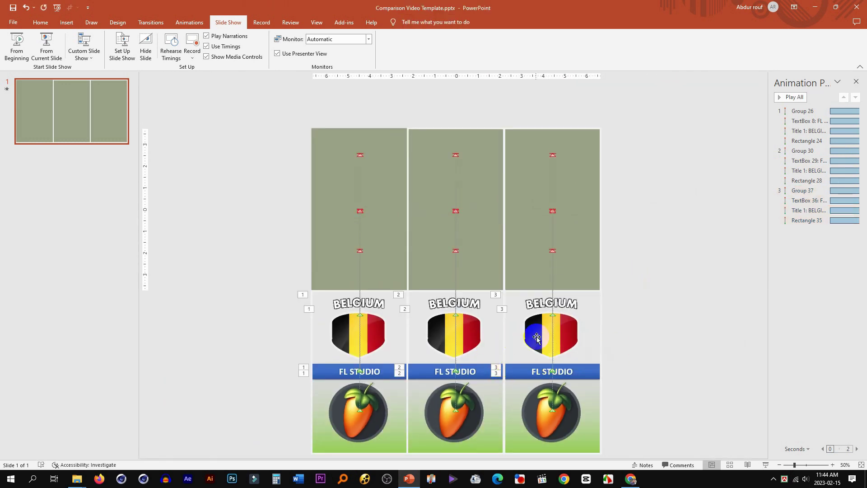
pyautogui.click(801, 152)
pyautogui.rightClick(802, 152)
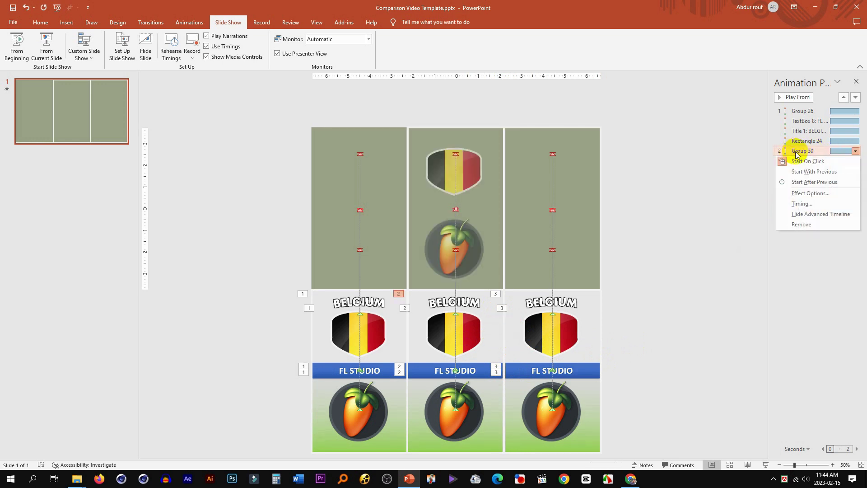
pyautogui.click(814, 182)
# Set the right tile (Group 37) to Start After Previous and play the show from the beginning
pyautogui.rightClick(802, 190)
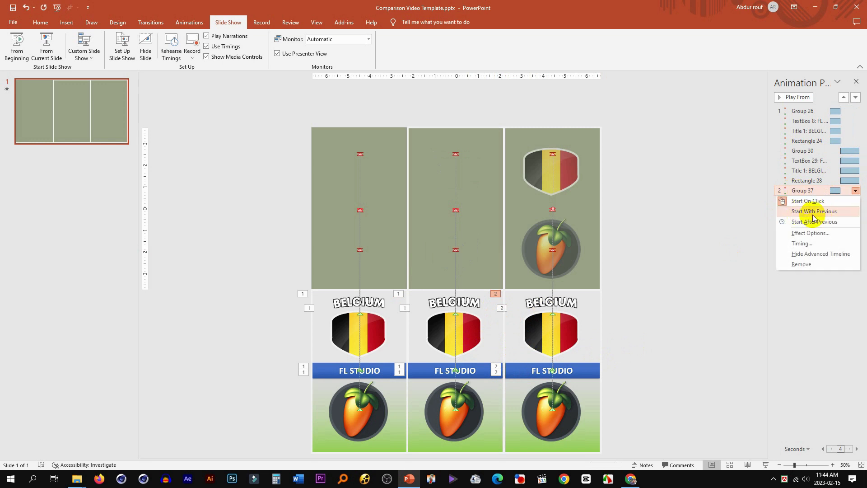
pyautogui.click(813, 221)
pyautogui.rightClick(802, 151)
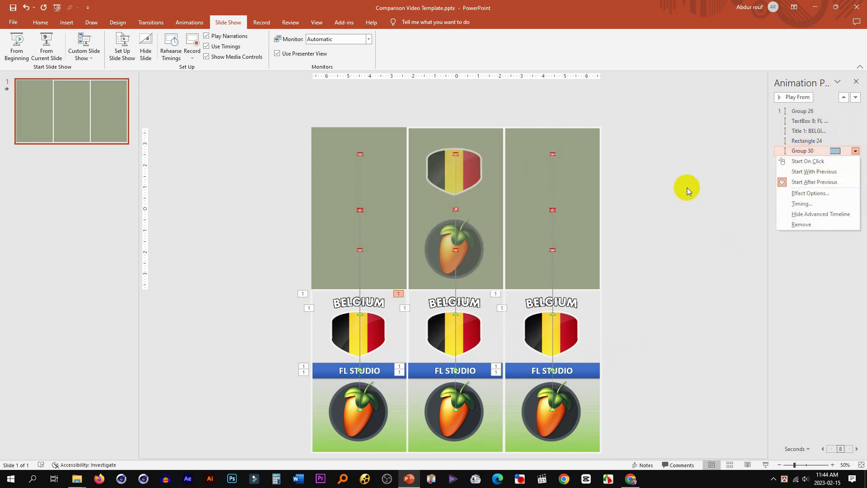
pyautogui.click(687, 188)
pyautogui.click(18, 52)
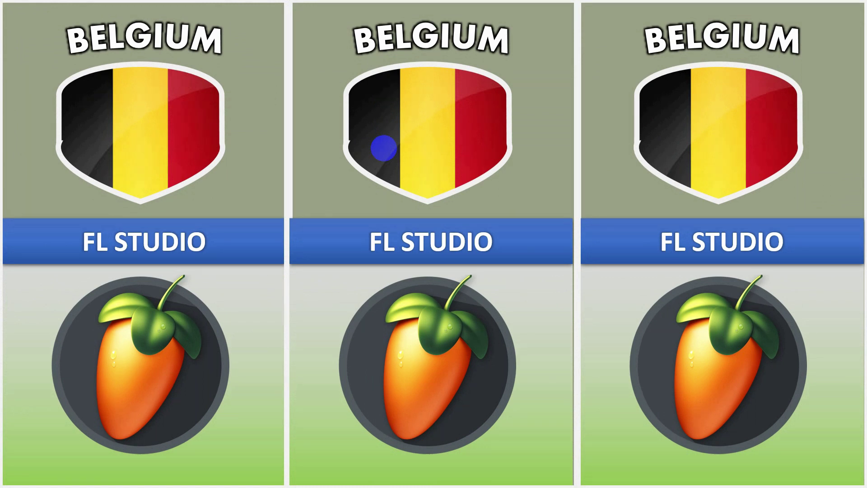
# End the slide show and marquee-select all of the middle tile's objects
pyautogui.press('Escape')
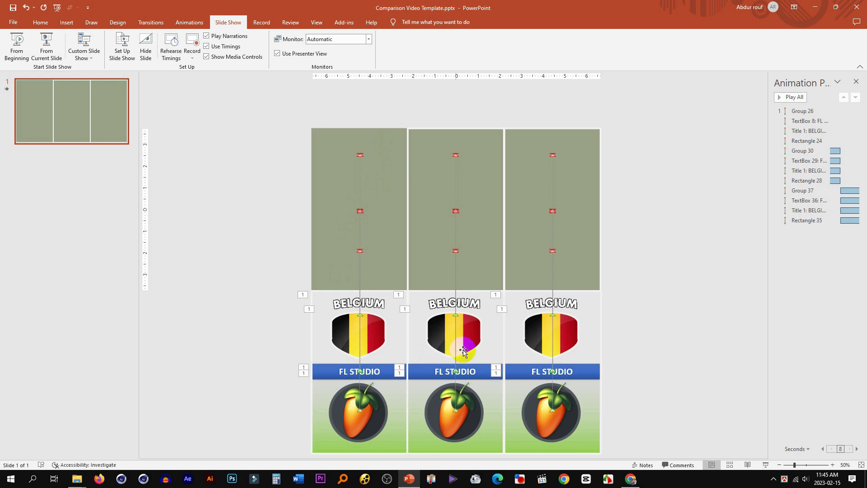
pyautogui.scroll(2, 463, 350)
pyautogui.scroll(2, 504, 356)
pyautogui.scroll(-8, 526, 339)
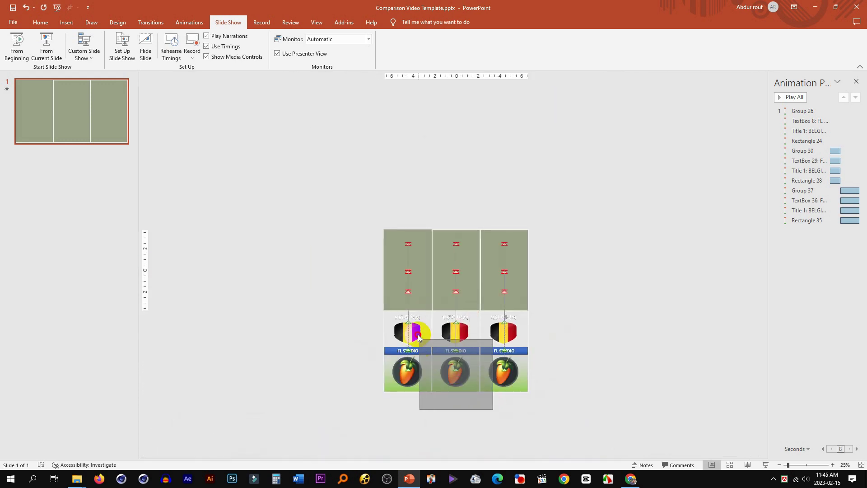
pyautogui.moveTo(493, 410); pyautogui.dragTo(419, 334)
pyautogui.scroll(8, 479, 359)
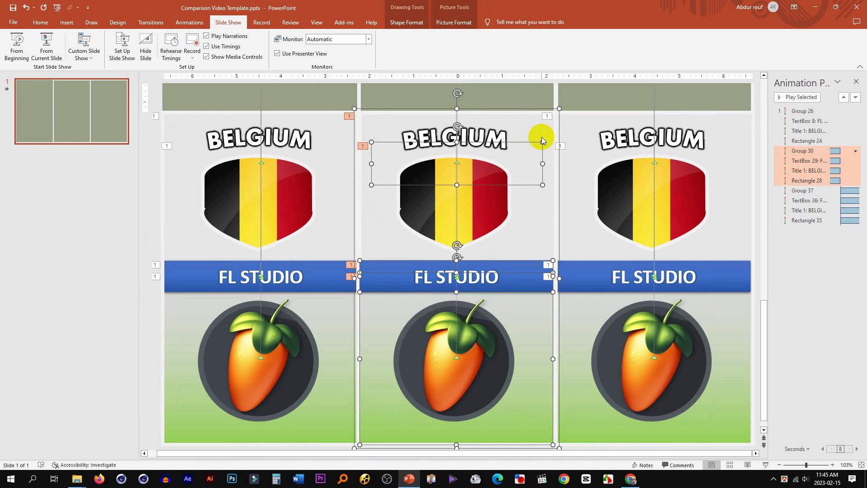
pyautogui.scroll(-7, 524, 162)
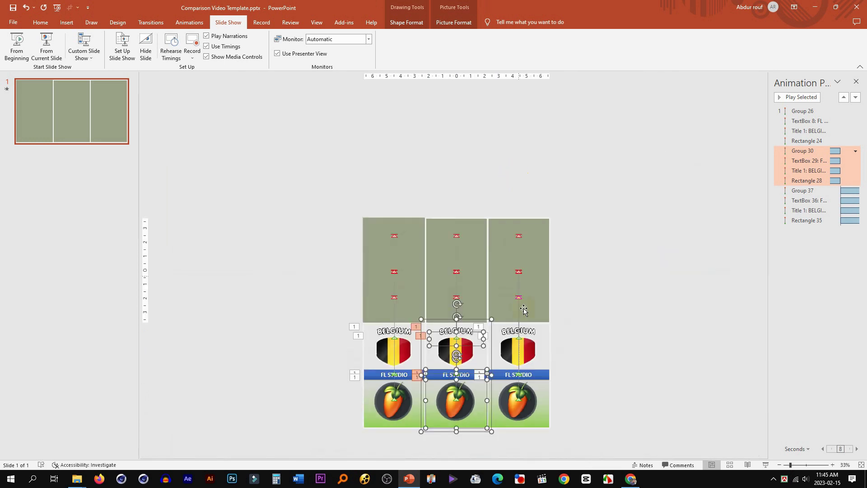